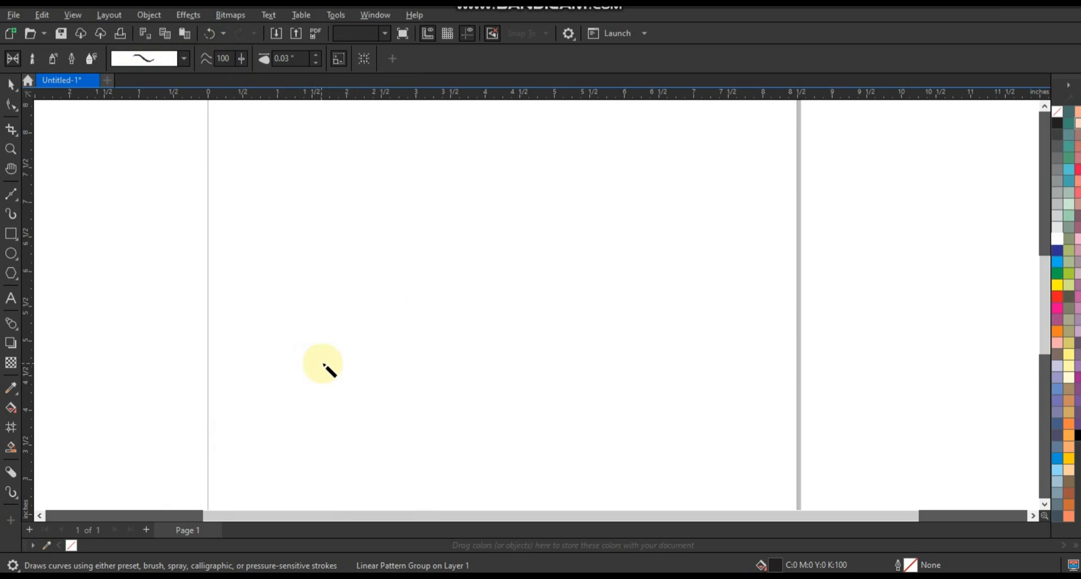
Step: Sketch the right wing and the left-facing tail contour of an eagle with freehand Artistic Media brush strokes
drag(628, 171, 526, 225)
mouse_move(592, 209)
mouse_down()
mouse_move(542, 224)
mouse_move(525, 250)
mouse_move(485, 247)
mouse_up()
mouse_move(627, 173)
mouse_down()
mouse_move(630, 205)
mouse_move(567, 358)
mouse_up()
drag(590, 321, 532, 414)
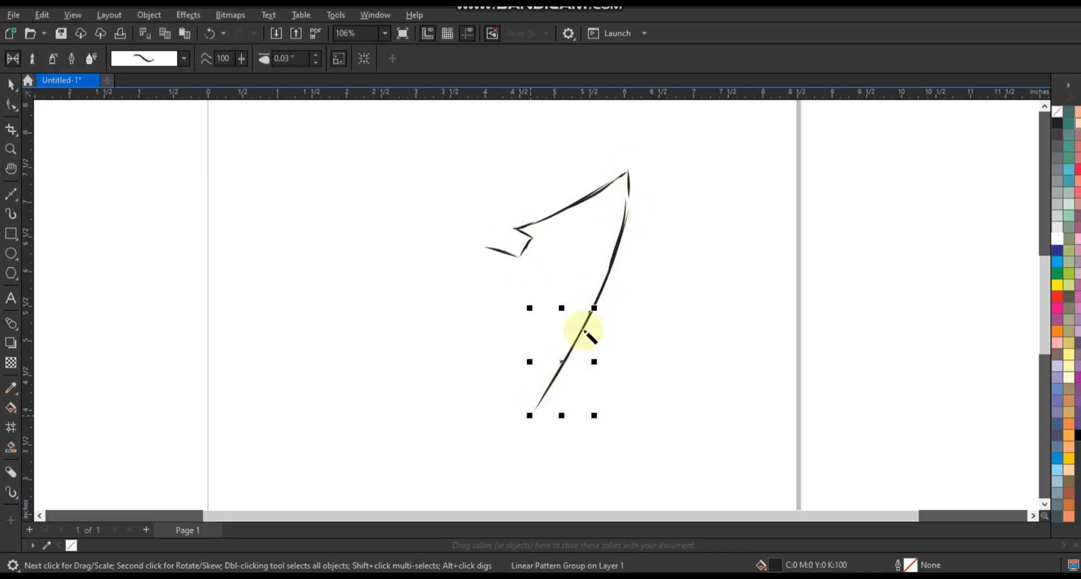
mouse_move(584, 326)
mouse_down()
mouse_move(507, 427)
mouse_move(517, 430)
mouse_up()
mouse_move(491, 390)
mouse_down()
mouse_move(511, 423)
mouse_move(468, 435)
mouse_move(493, 479)
mouse_move(450, 504)
mouse_up()
scroll(1032, 502, down, 4)
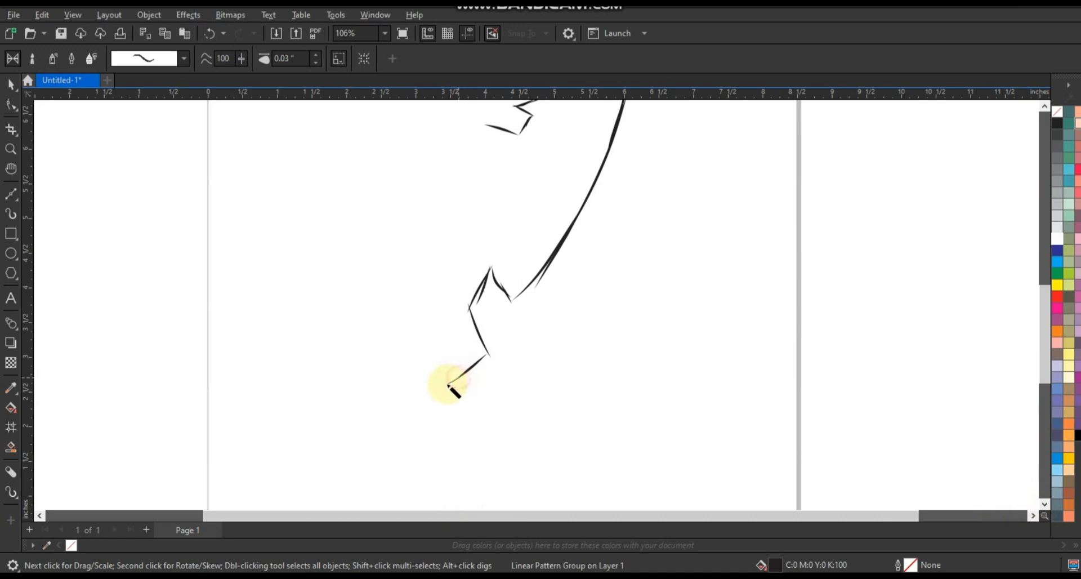
mouse_move(448, 384)
mouse_down()
mouse_move(461, 411)
mouse_move(436, 449)
mouse_up()
scroll(513, 415, down, 1)
Step: Mirror a copy of all the wing and tail strokes horizontally to form the eagle's opposite half
click(12, 86)
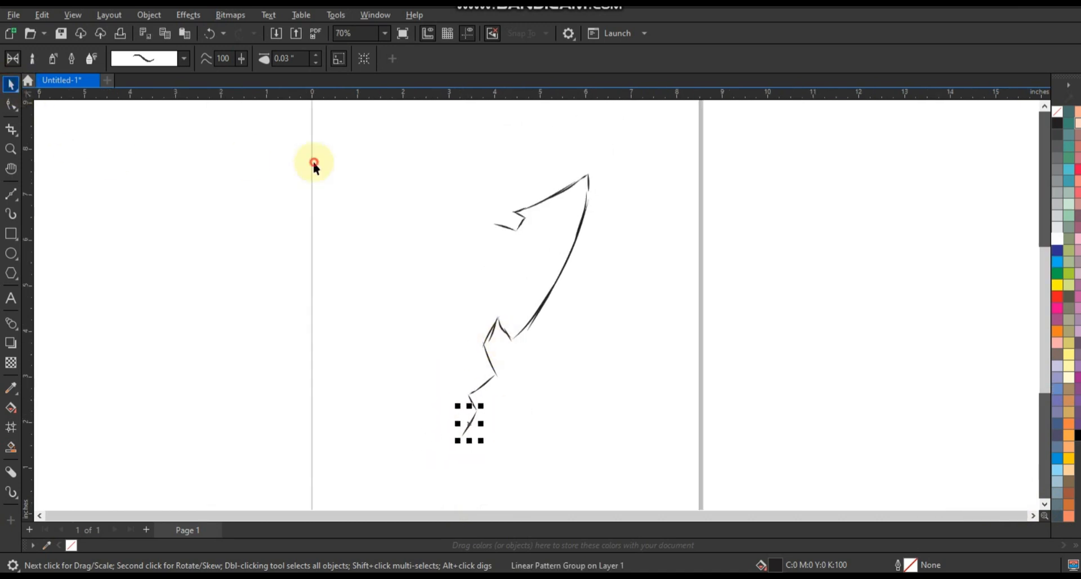
drag(623, 159, 385, 450)
mouse_move(554, 292)
mouse_down()
mouse_move(595, 294)
mouse_move(483, 307)
mouse_up()
Step: Sketch the eagle's head, hooked beak and neck between the two wings with Artistic Media brush strokes
key(z)
drag(363, 138, 729, 318)
click(11, 212)
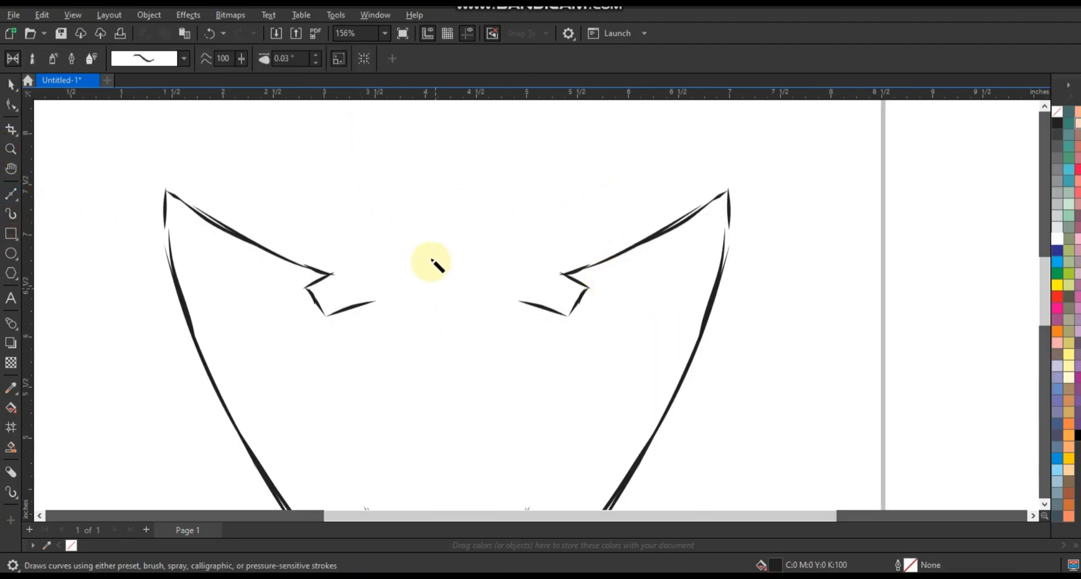
mouse_move(376, 301)
mouse_down()
mouse_move(416, 267)
mouse_move(408, 227)
mouse_move(422, 230)
mouse_move(388, 225)
mouse_move(382, 236)
mouse_move(373, 211)
mouse_move(386, 207)
mouse_move(372, 204)
mouse_move(453, 158)
mouse_move(536, 198)
mouse_move(500, 188)
mouse_move(532, 197)
mouse_move(504, 189)
mouse_move(518, 202)
mouse_move(501, 202)
mouse_move(500, 237)
mouse_move(566, 326)
mouse_move(521, 272)
mouse_move(534, 300)
mouse_move(569, 323)
mouse_up()
drag(421, 241, 366, 315)
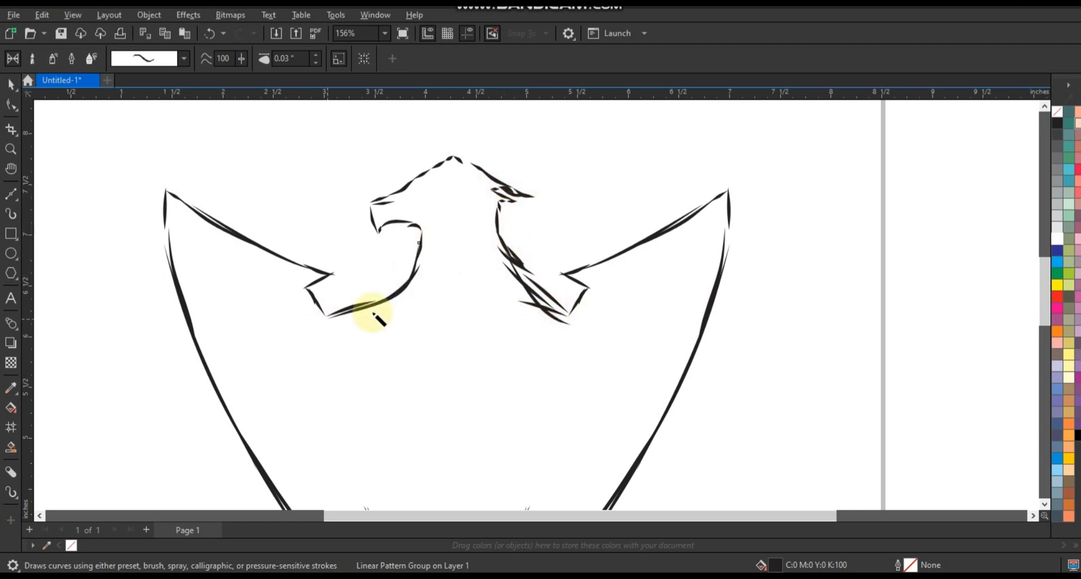
drag(546, 313, 590, 304)
Step: Convert the whole eagle sketch to a 300 dpi Grayscale (8-bit) bitmap with anti-aliasing and a transparent background
scroll(511, 353, down, 5)
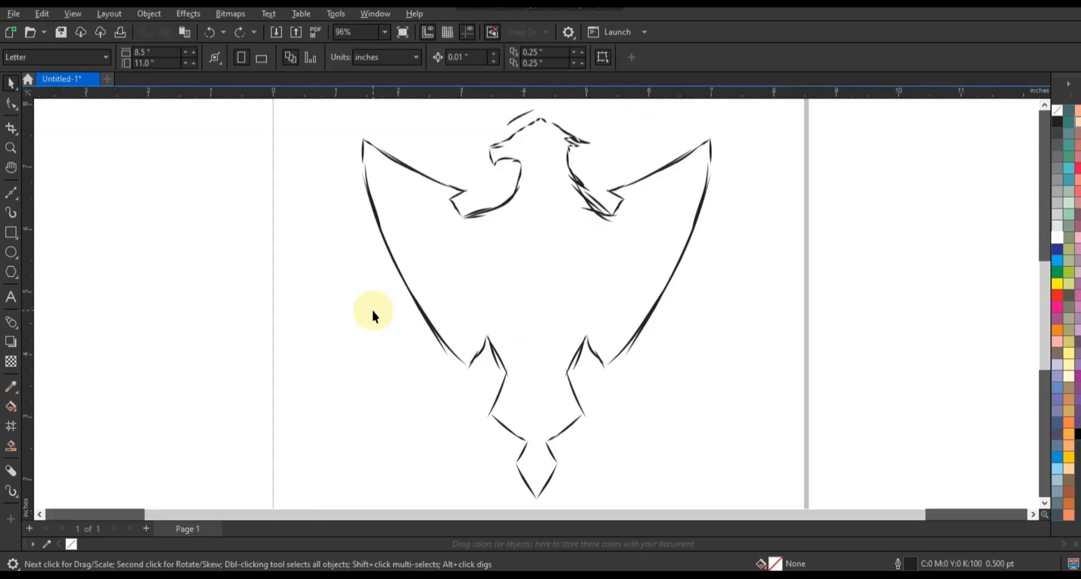
scroll(360, 307, down, 2)
drag(336, 160, 603, 453)
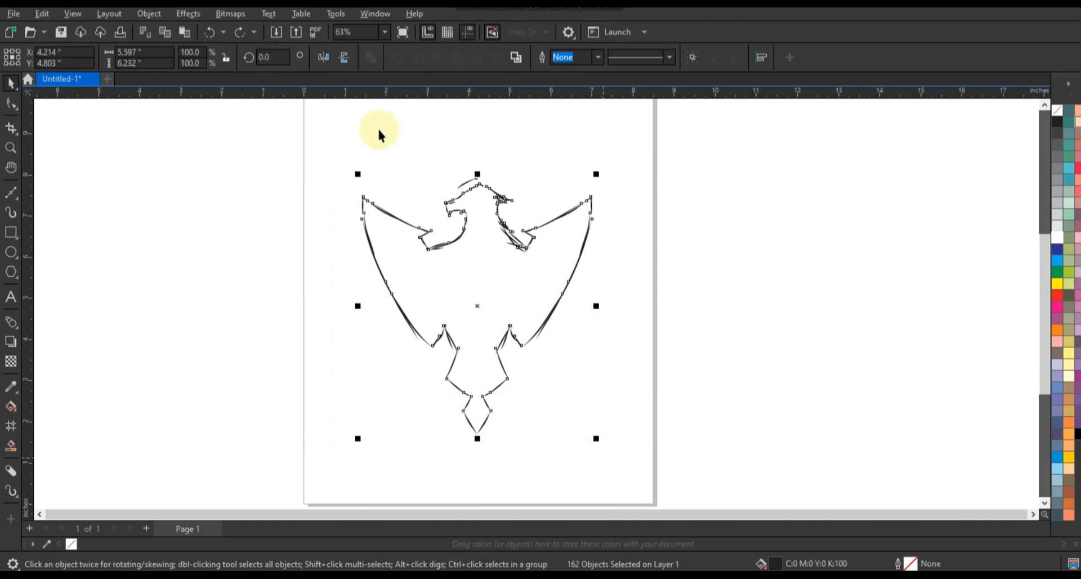
click(230, 13)
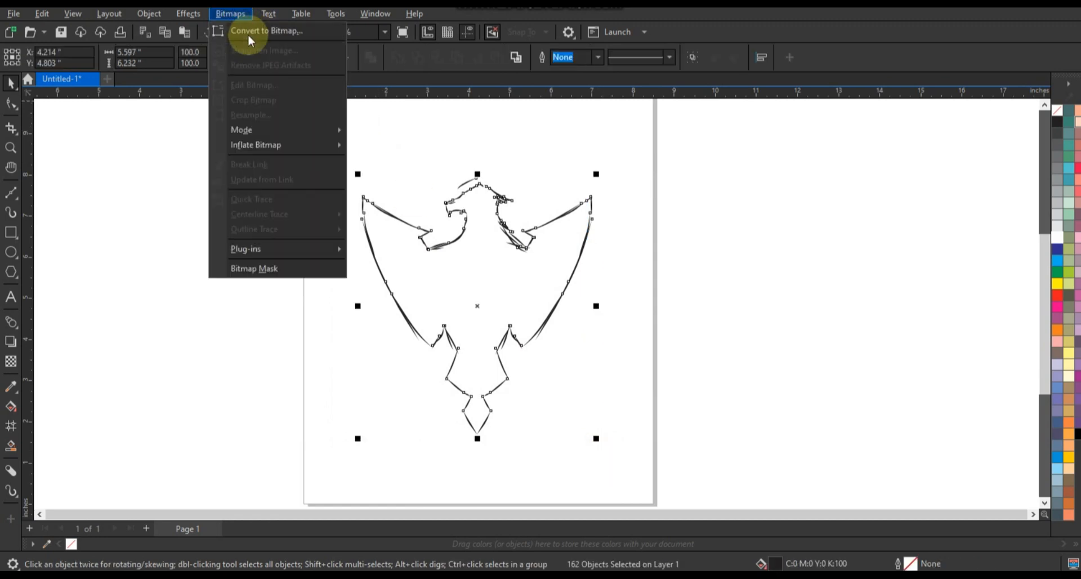
click(251, 31)
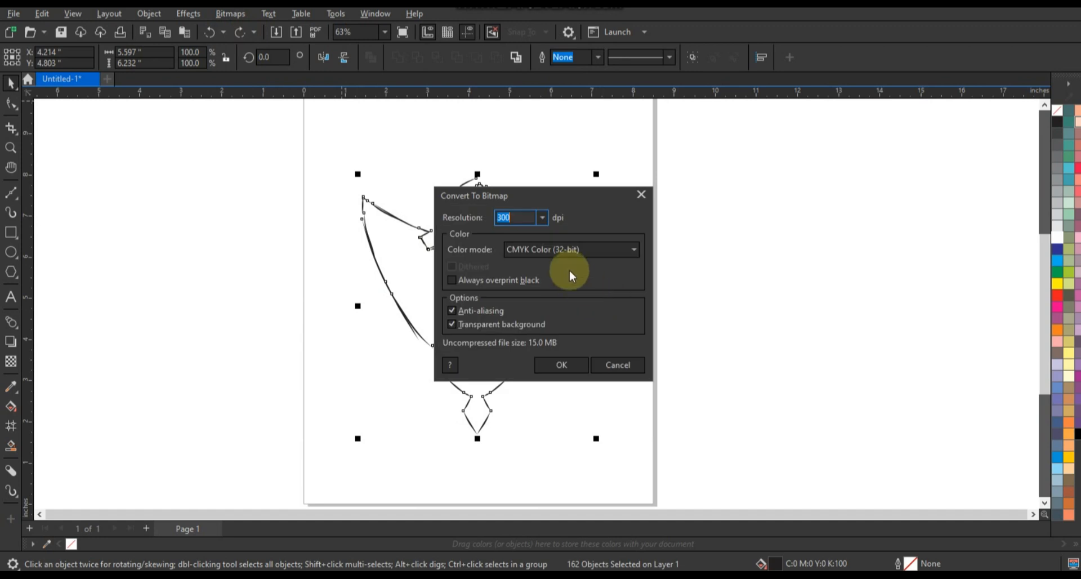
click(619, 248)
click(552, 286)
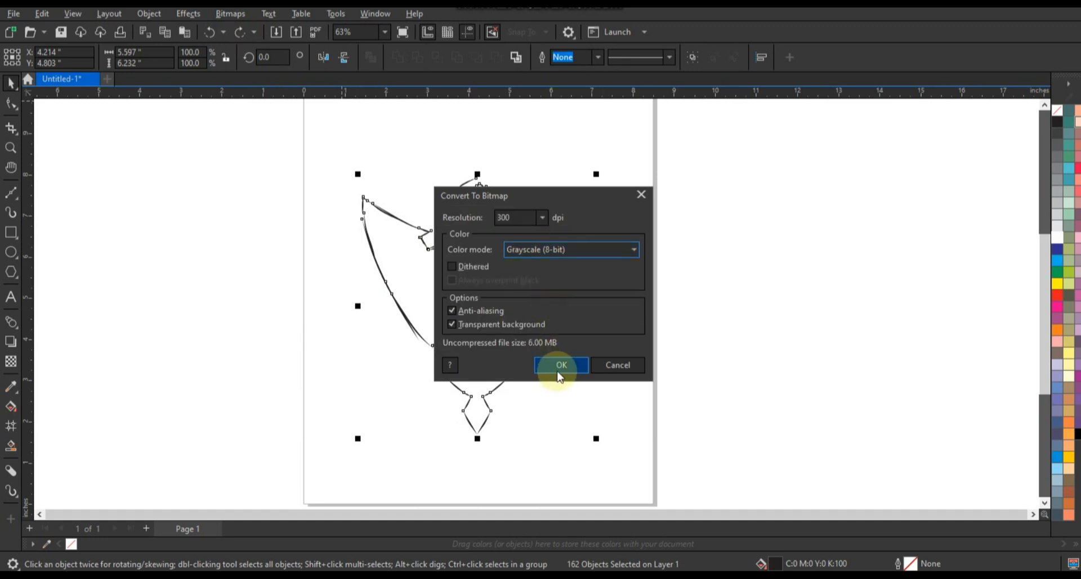
click(559, 364)
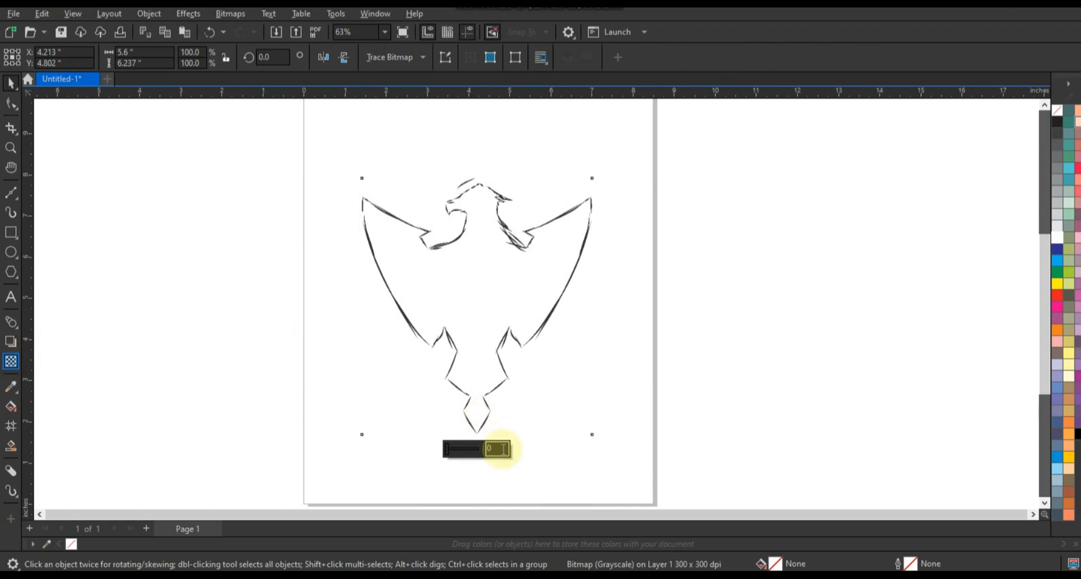
Step: Fade the eagle bitmap with a uniform transparency of 77
click(462, 448)
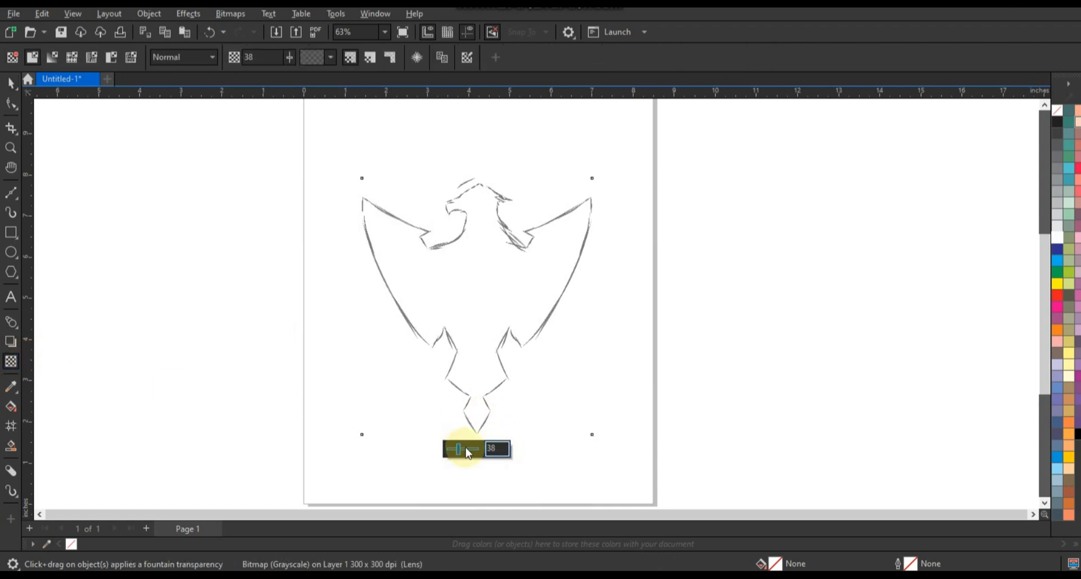
click(469, 449)
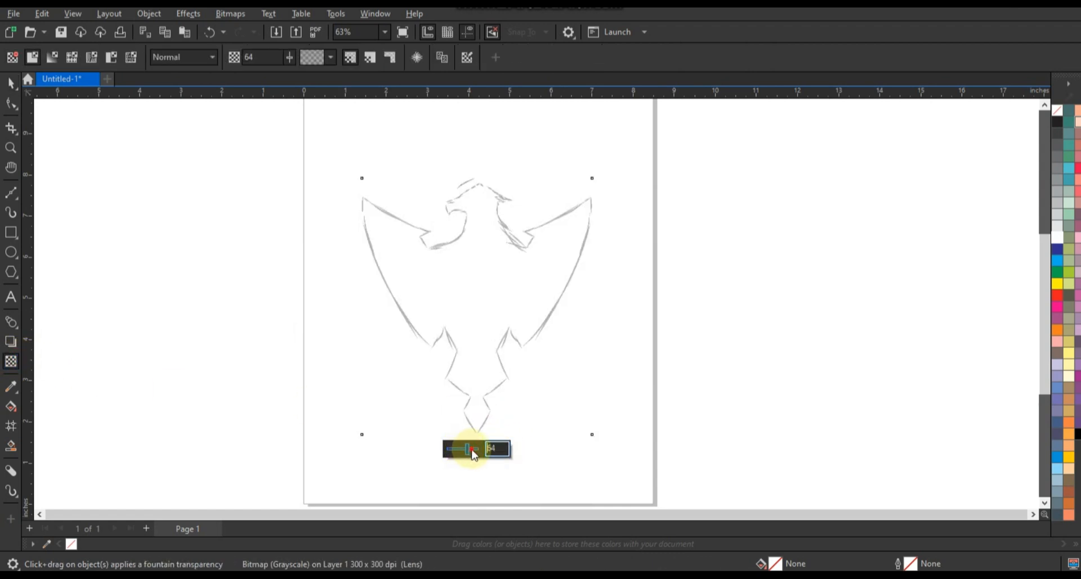
click(472, 450)
click(6, 78)
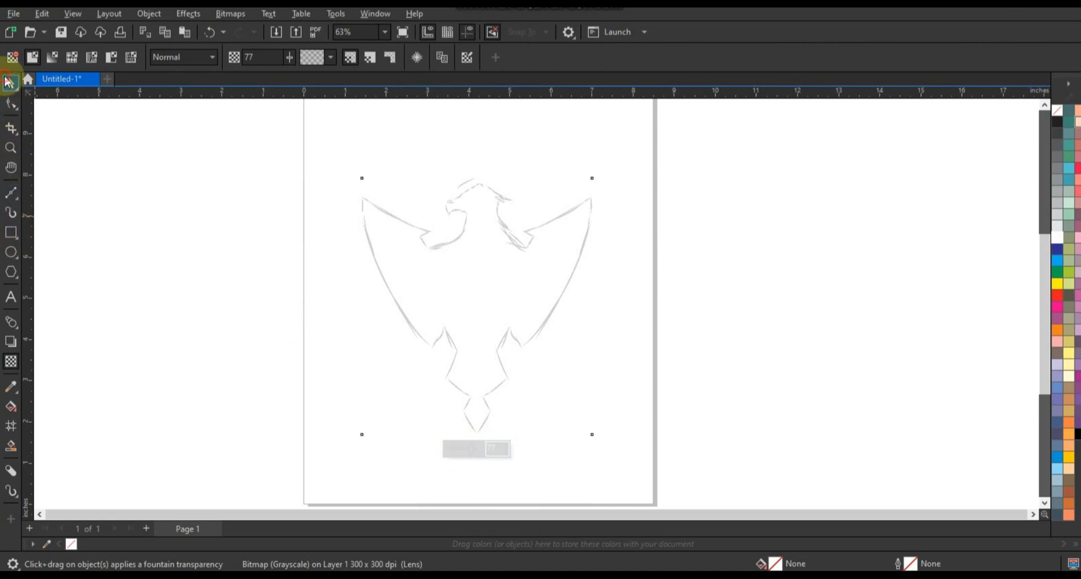
click(154, 252)
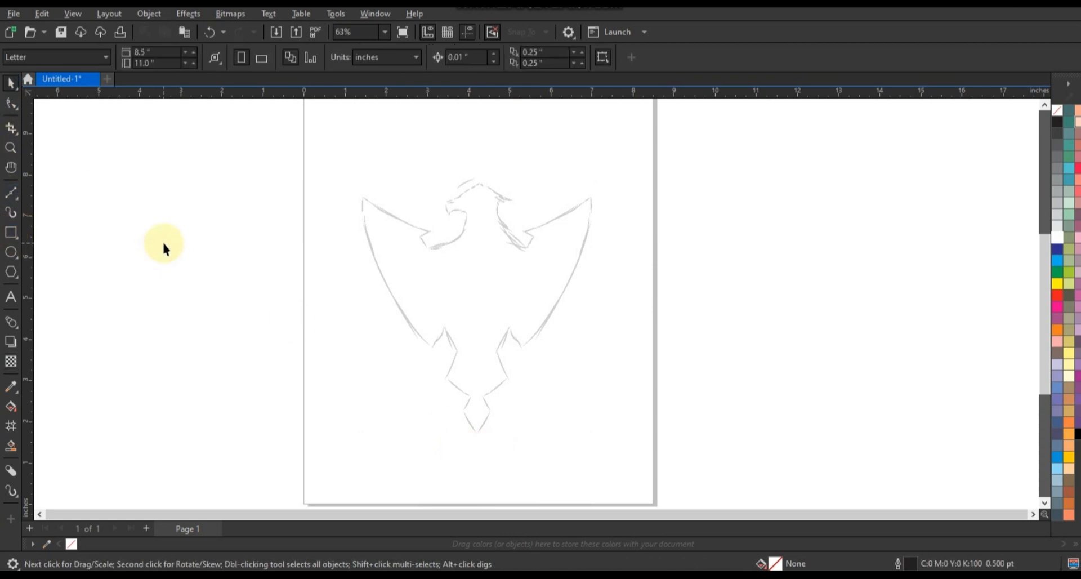
Step: Draw a two-segment line around the eagle's left side, about 3.2 by 7.5 inches, with an 8 pt outline
click(18, 199)
click(48, 193)
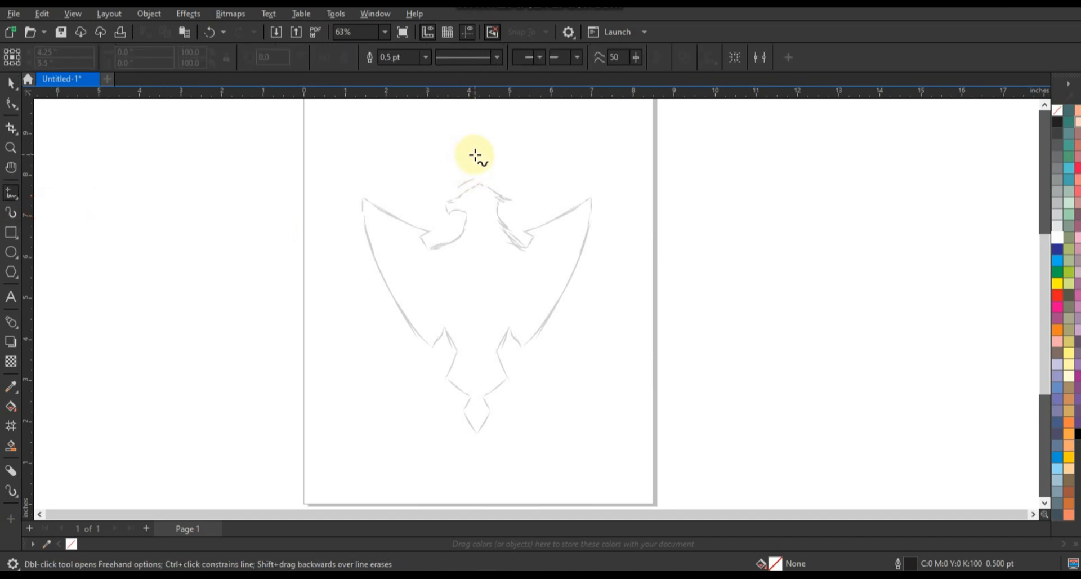
click(475, 159)
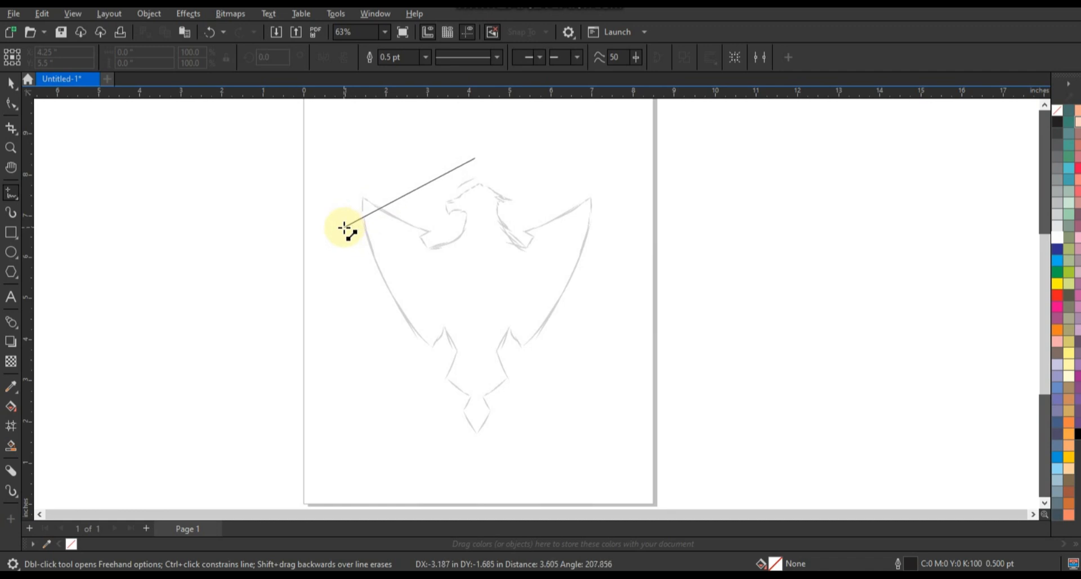
double_click(344, 228)
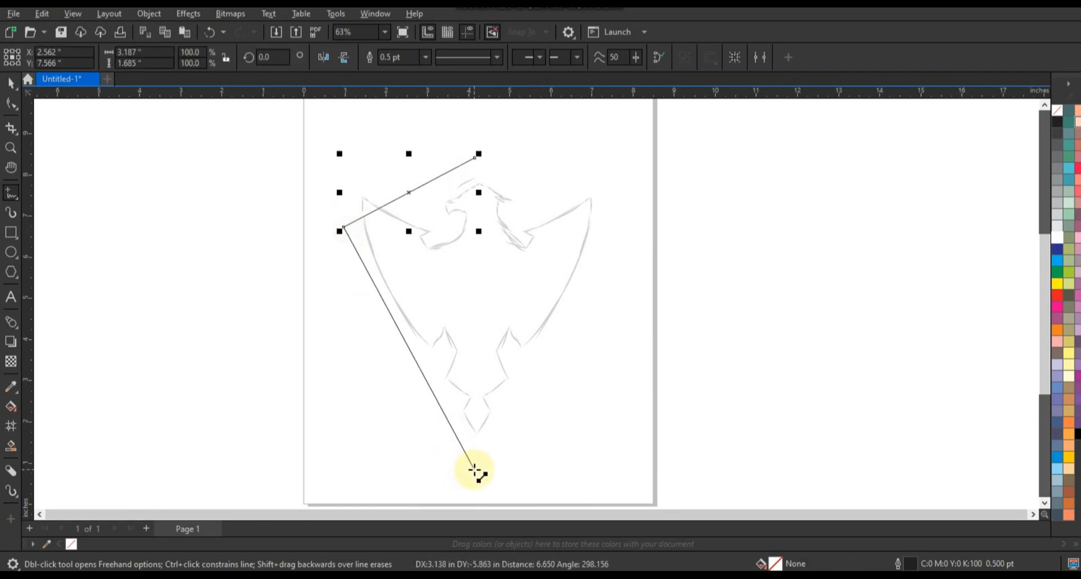
click(477, 467)
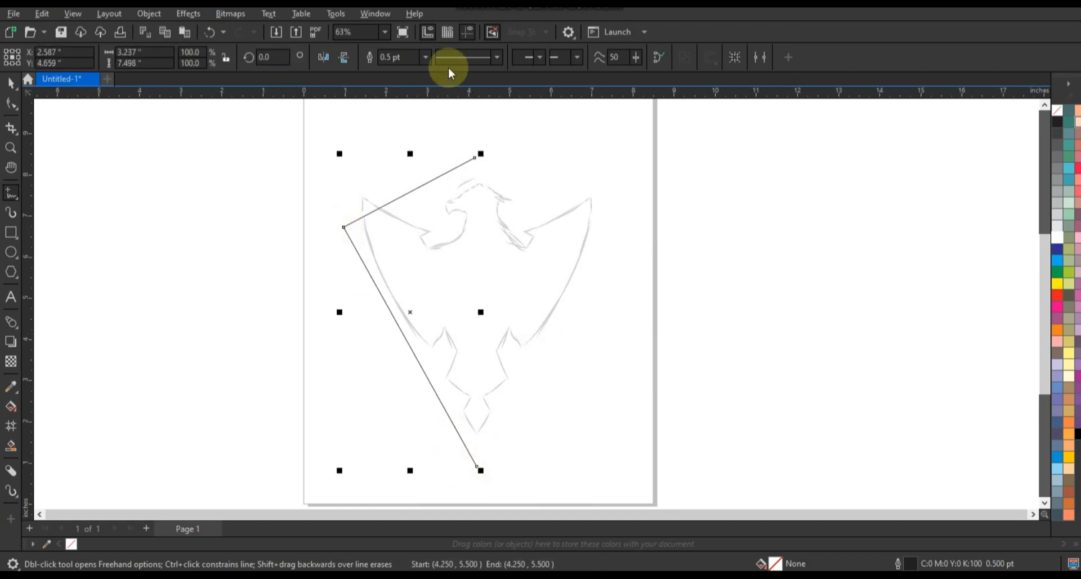
click(425, 57)
click(404, 162)
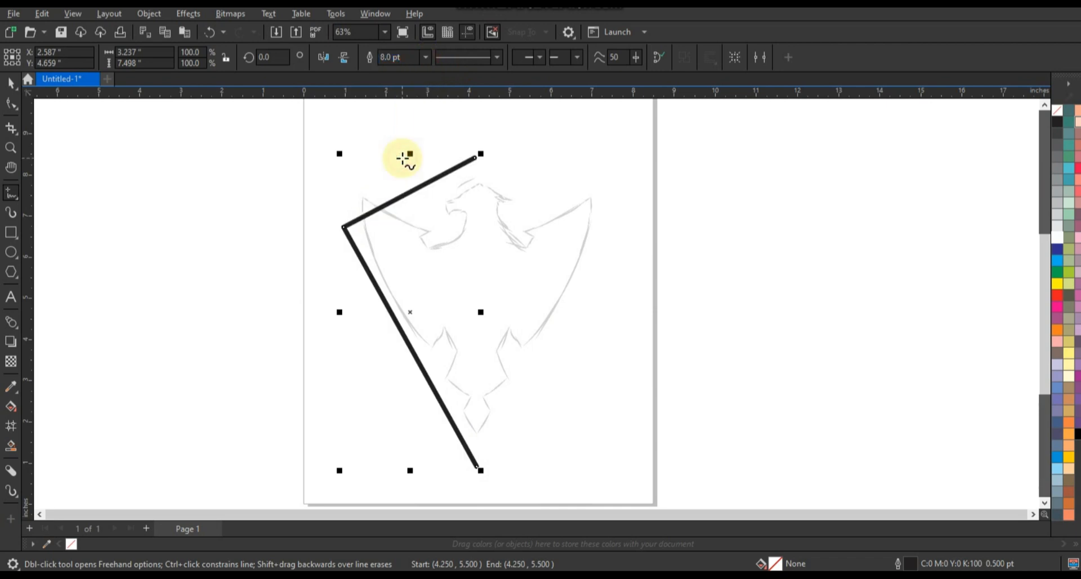
Step: Bend both segments of the line outward into a half-shield shape and lower its top and left corner nodes slightly
click(11, 103)
drag(525, 477, 525, 477)
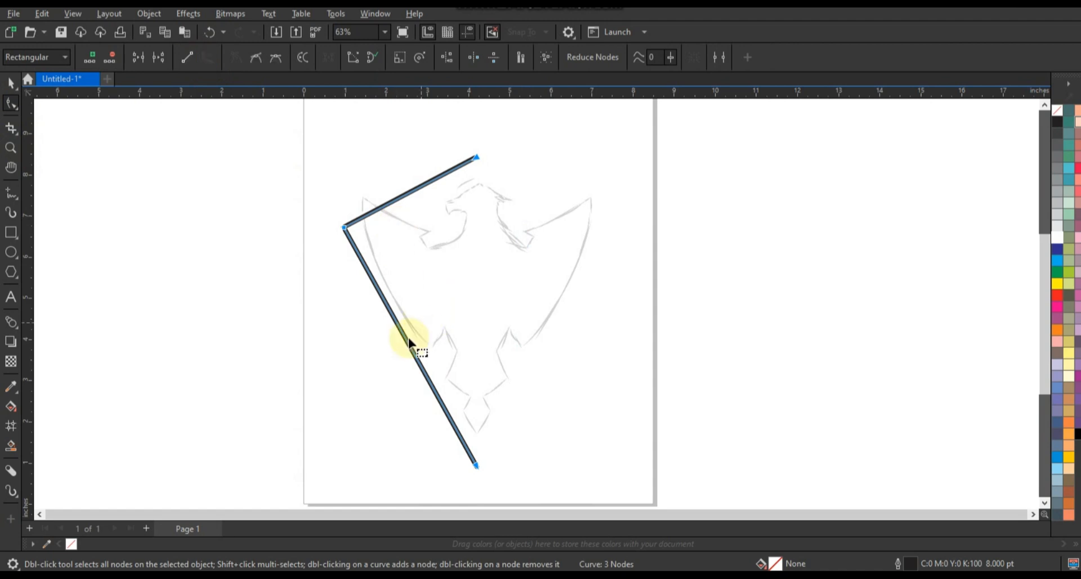
drag(410, 345, 386, 349)
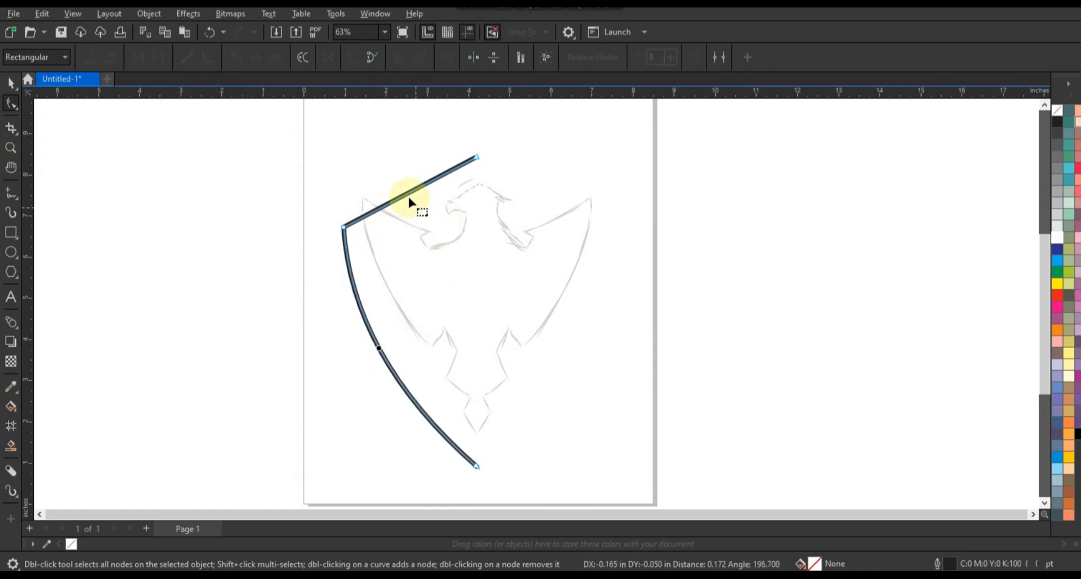
drag(409, 193, 407, 186)
click(476, 160)
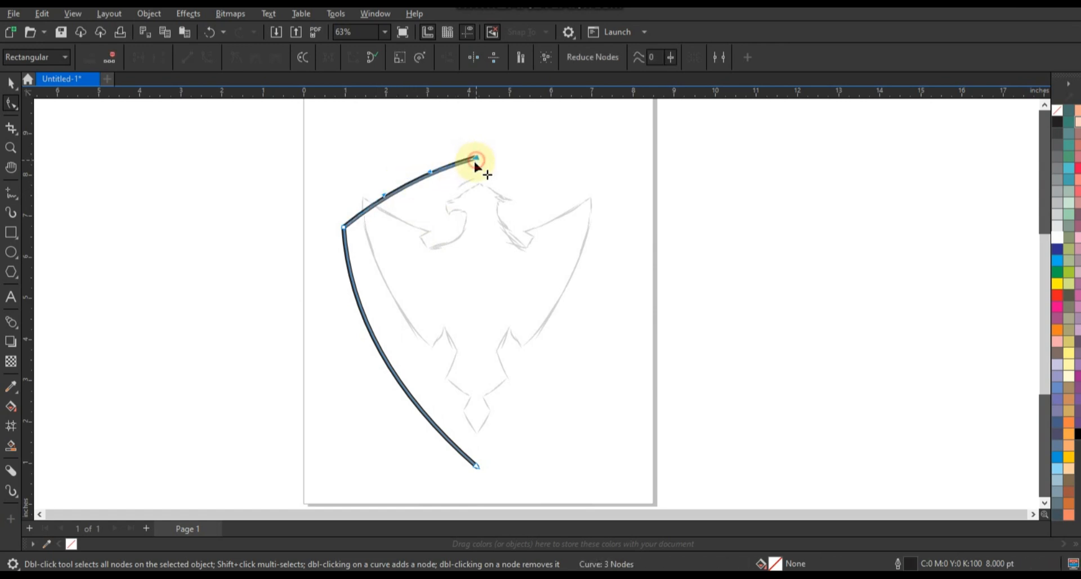
drag(475, 161, 476, 167)
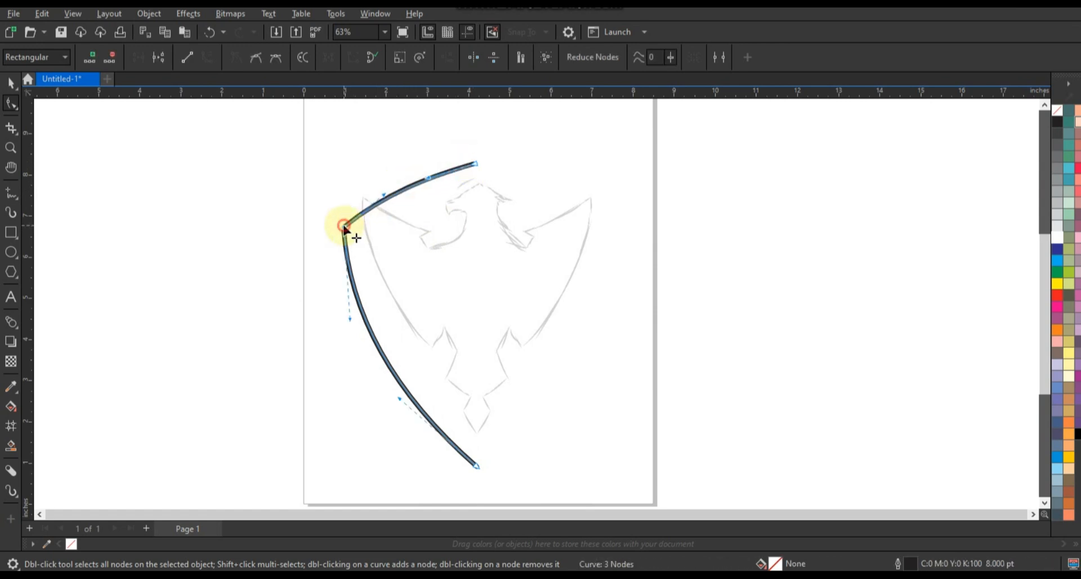
drag(344, 226, 345, 232)
drag(386, 203, 383, 201)
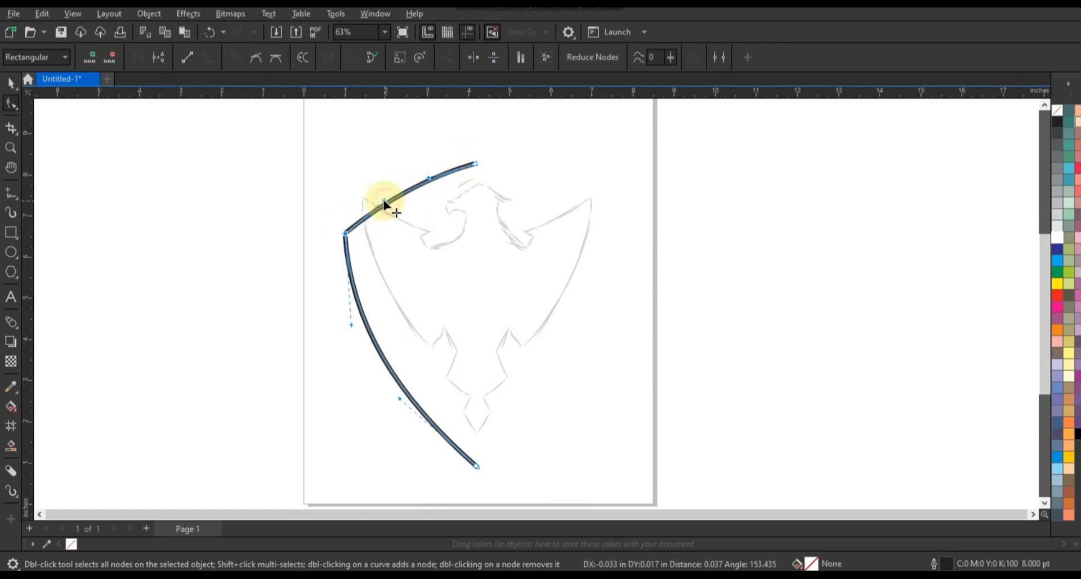
Step: Mirror a copy of the half-shield to the eagle's right side and combine both halves into one curve
click(11, 83)
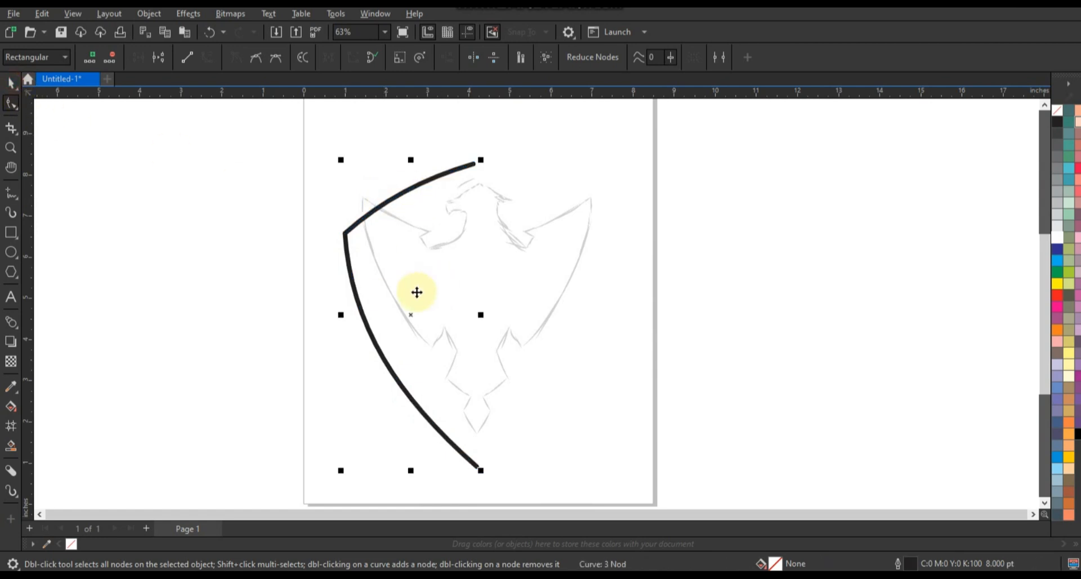
drag(340, 315, 519, 323)
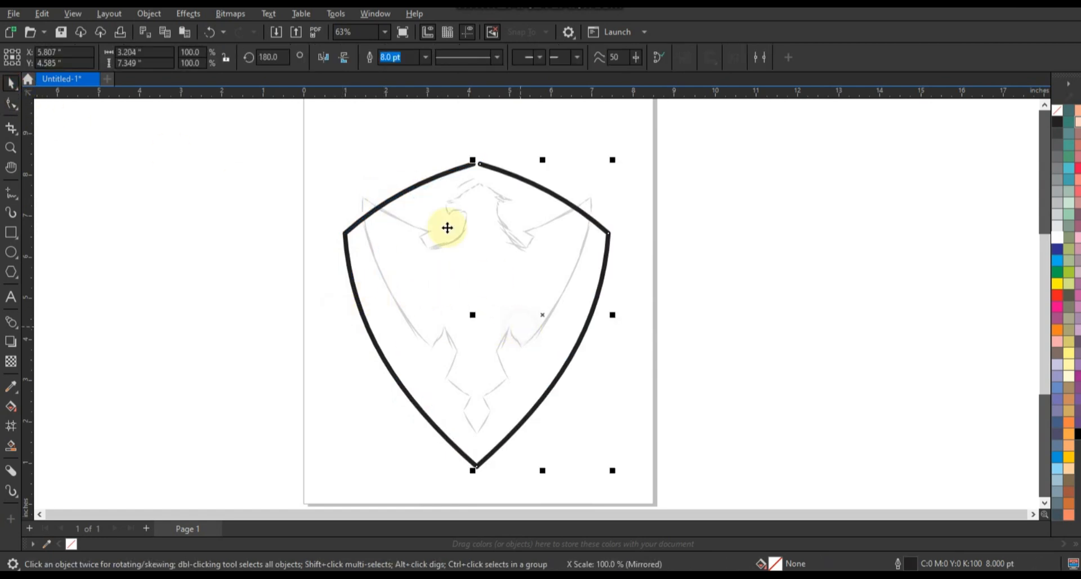
shift+click(443, 179)
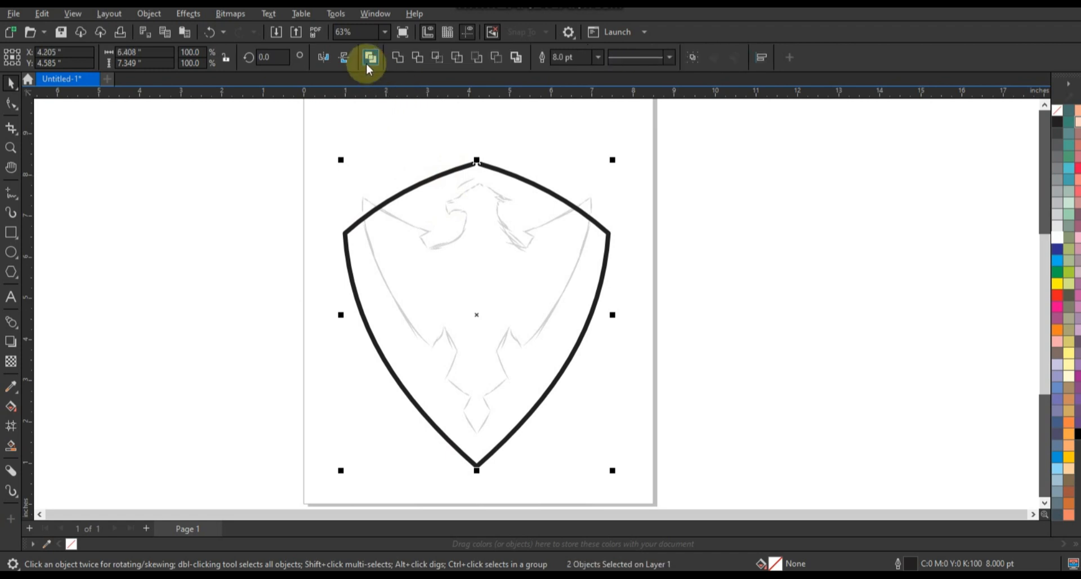
click(370, 57)
Step: Join the two end nodes at the shield's top point and deselect the curve
click(12, 104)
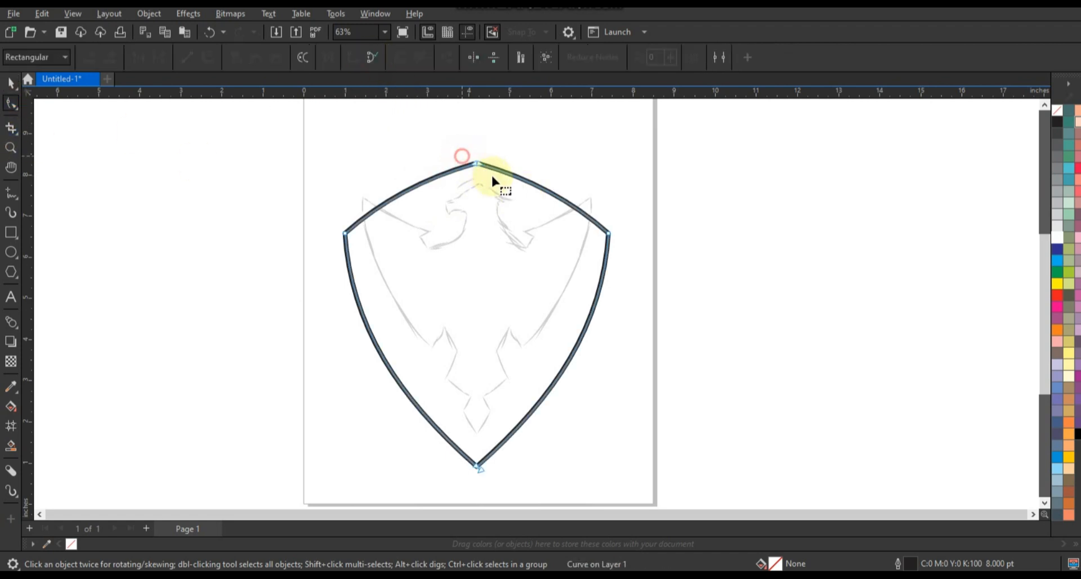
click(138, 57)
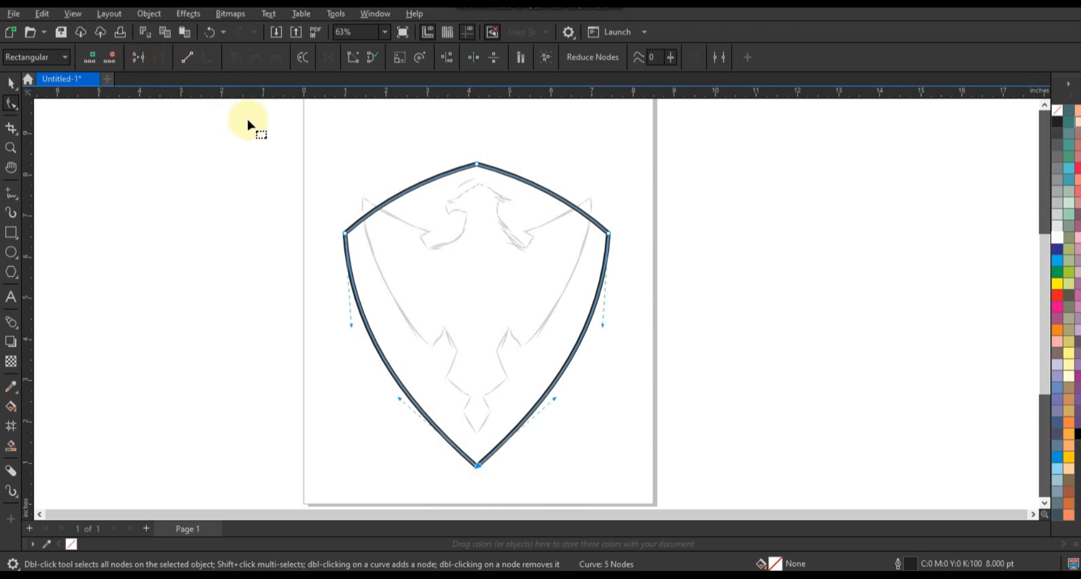
click(10, 82)
click(190, 246)
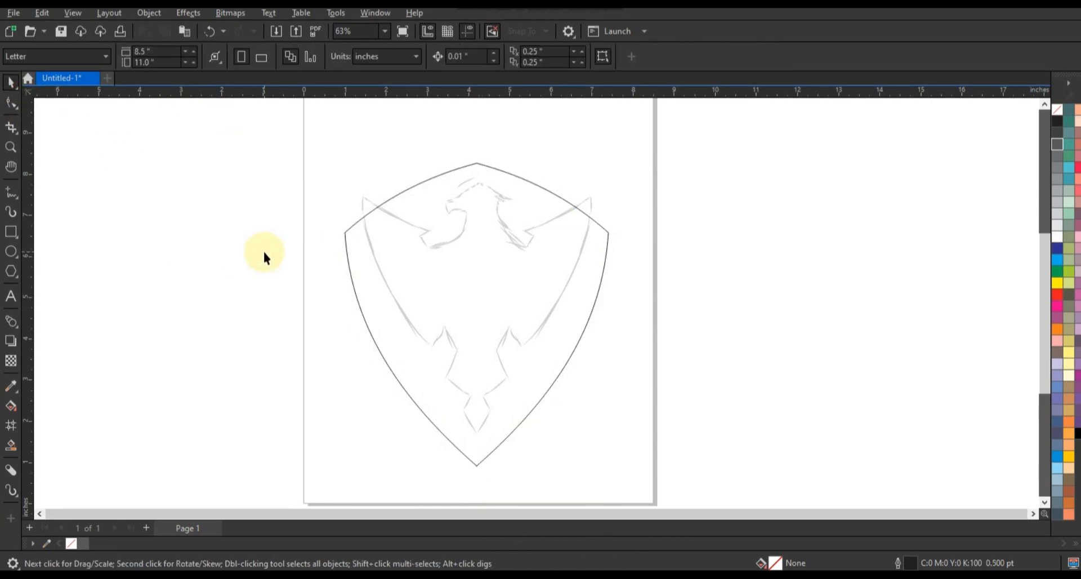
Step: Move the shield outline off the page to the right of the eagle sketch
drag(586, 271, 763, 290)
key(ctrl+z)
drag(513, 293, 816, 298)
Step: Try an orange fill on the shield, undo it and deselect the shape
click(1057, 329)
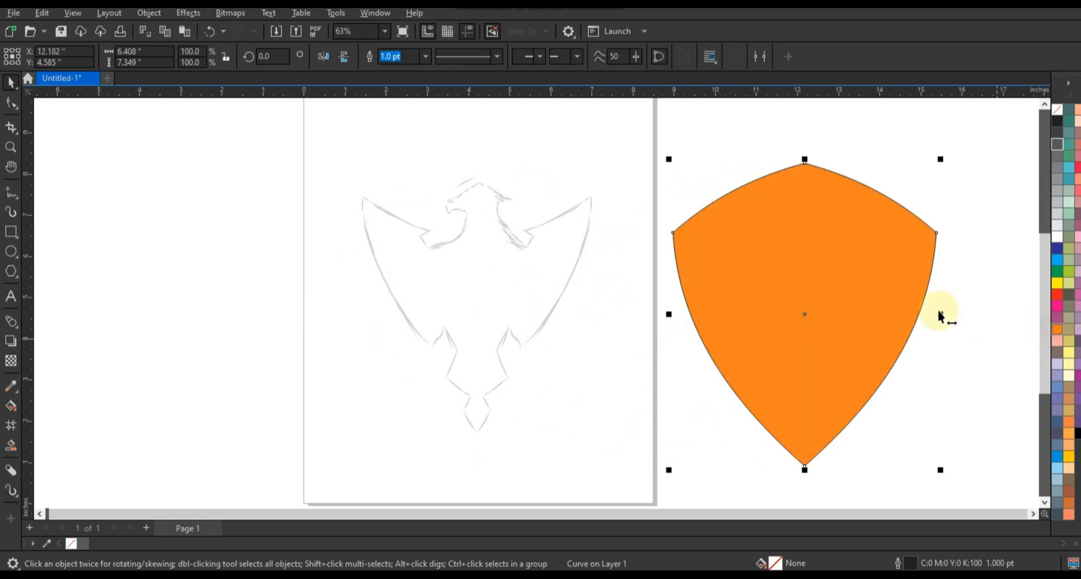
key(ctrl+z)
click(641, 246)
Step: Draw a two-segment line from the chest's middle via the neck base to the left wing's inner corner, with a 4 pt outline
click(11, 147)
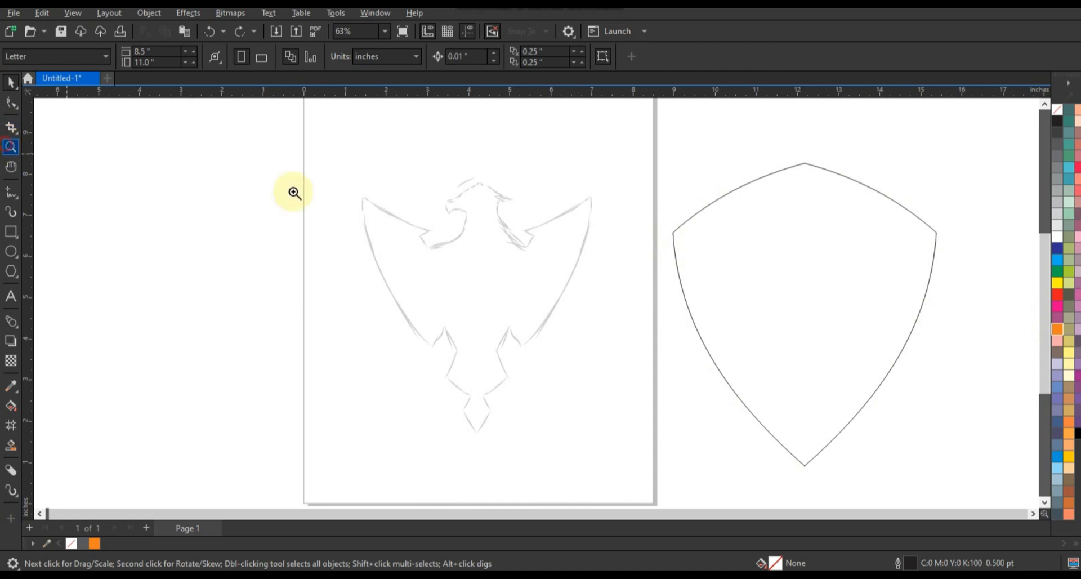
mouse_move(308, 177)
mouse_down()
mouse_move(573, 308)
mouse_move(625, 321)
mouse_move(620, 311)
mouse_up()
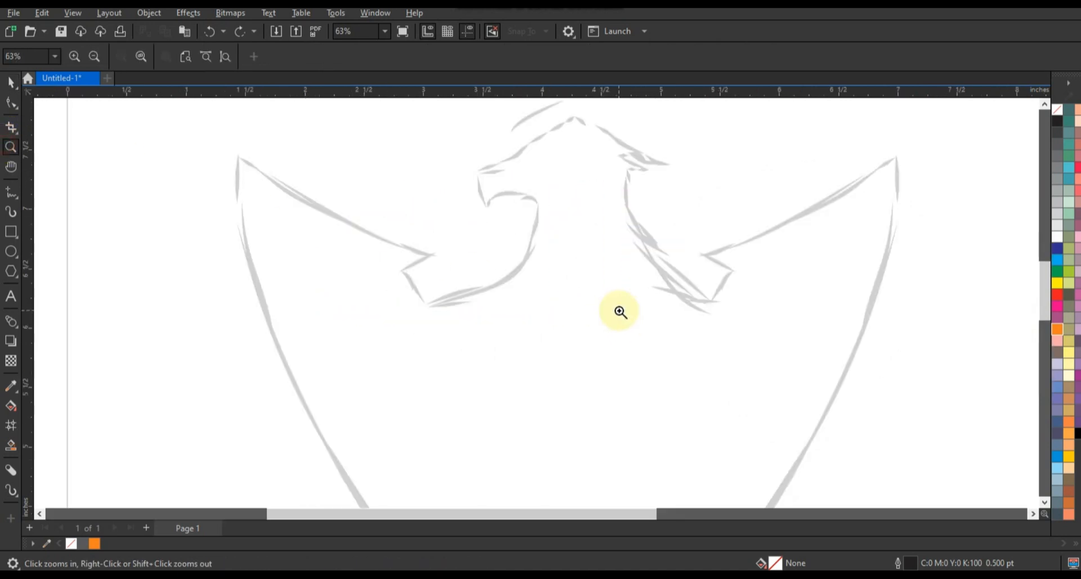
click(10, 193)
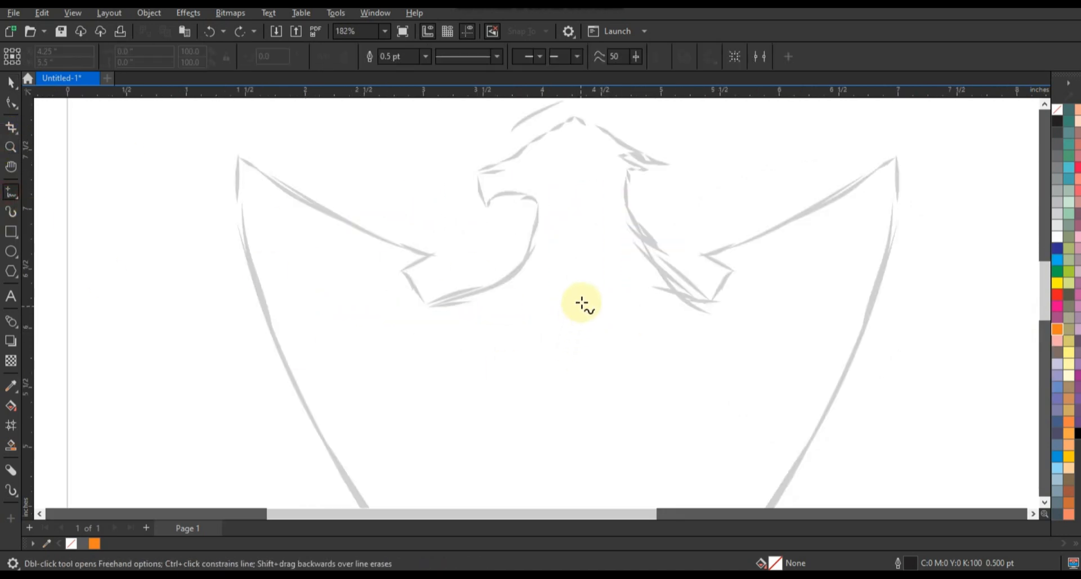
click(581, 291)
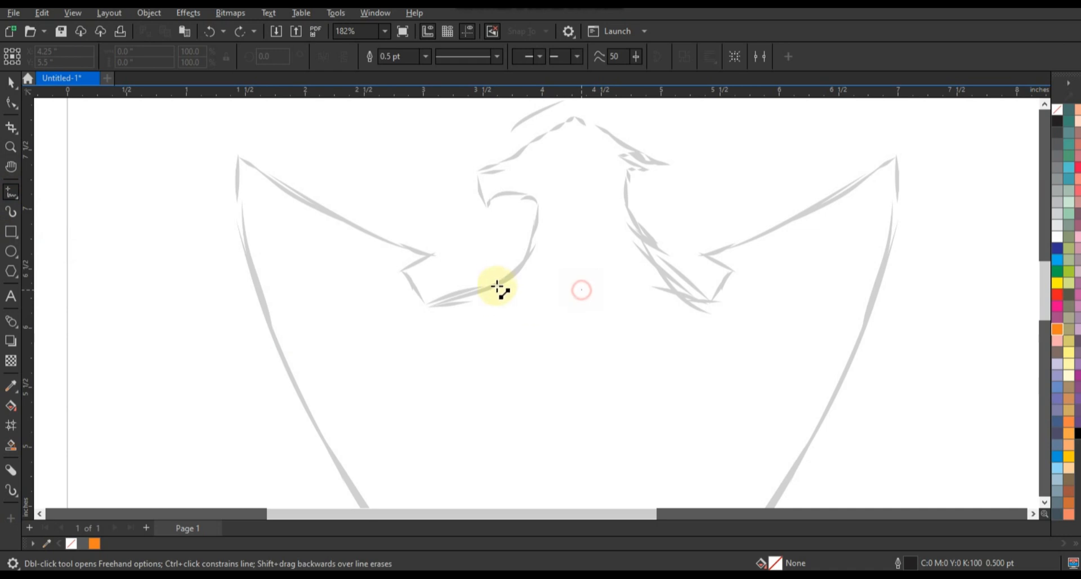
double_click(521, 267)
double_click(424, 306)
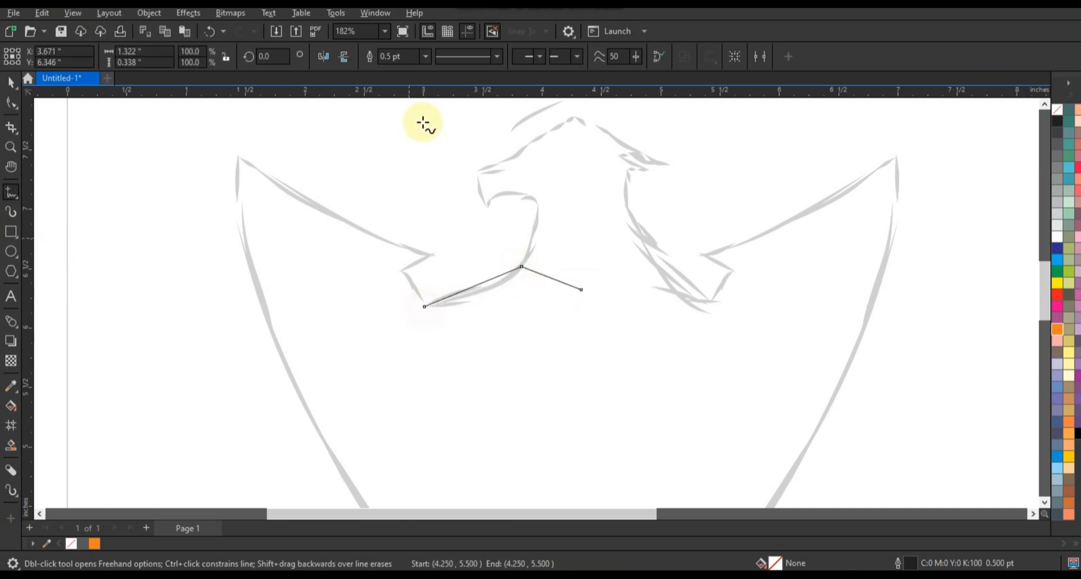
click(425, 57)
click(408, 153)
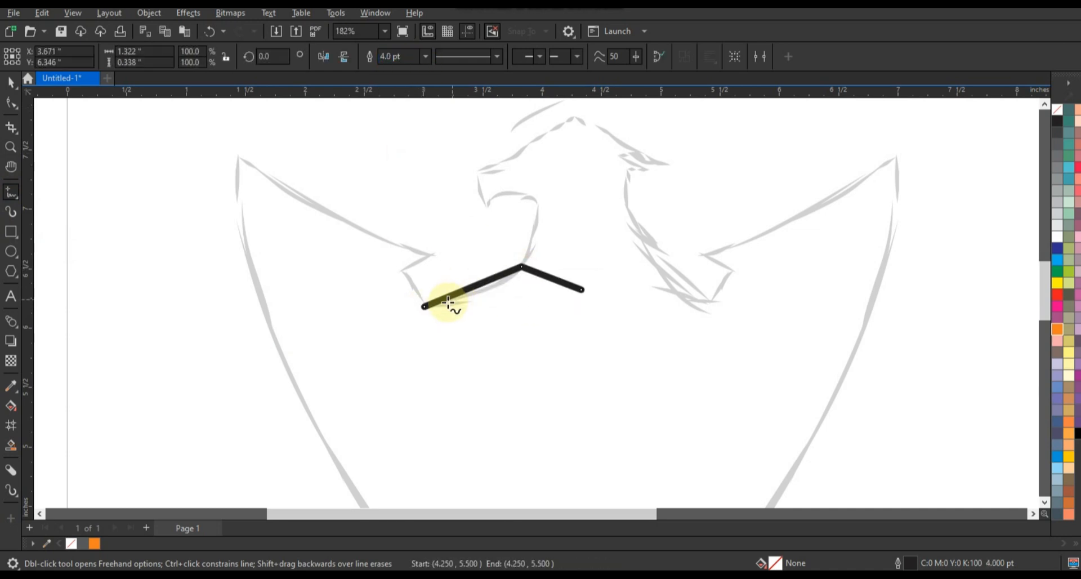
Step: Extend the line around the left wing's inner notch and up to just beyond the wing tip
click(421, 308)
key(space)
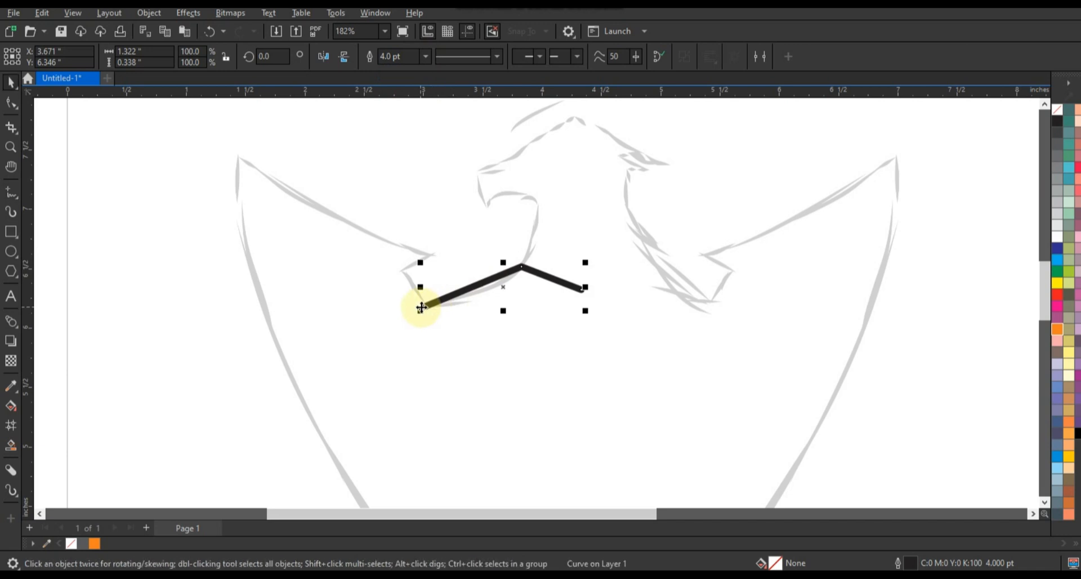
key(space)
click(421, 308)
click(401, 273)
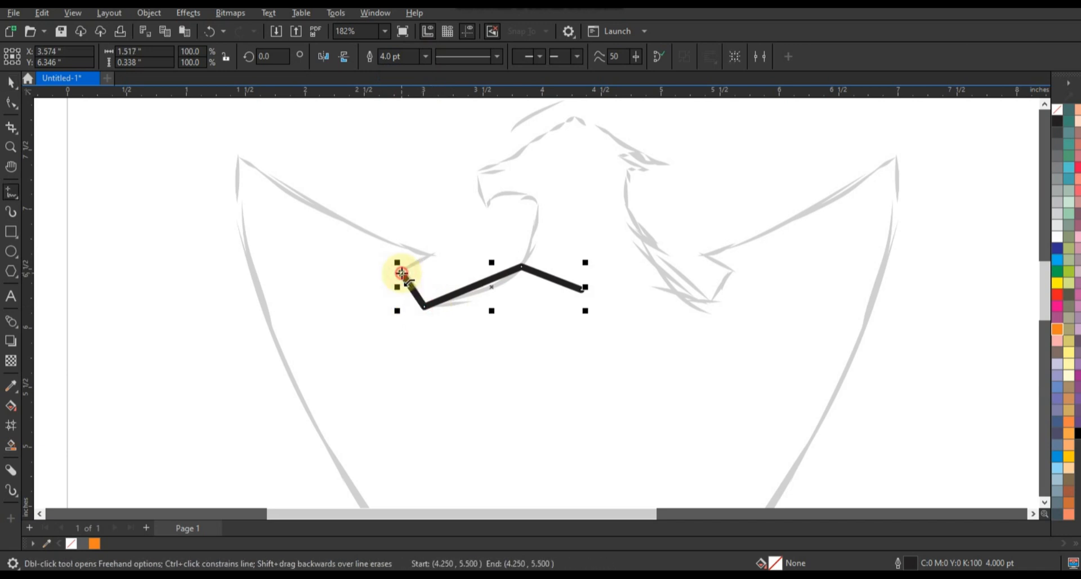
click(431, 255)
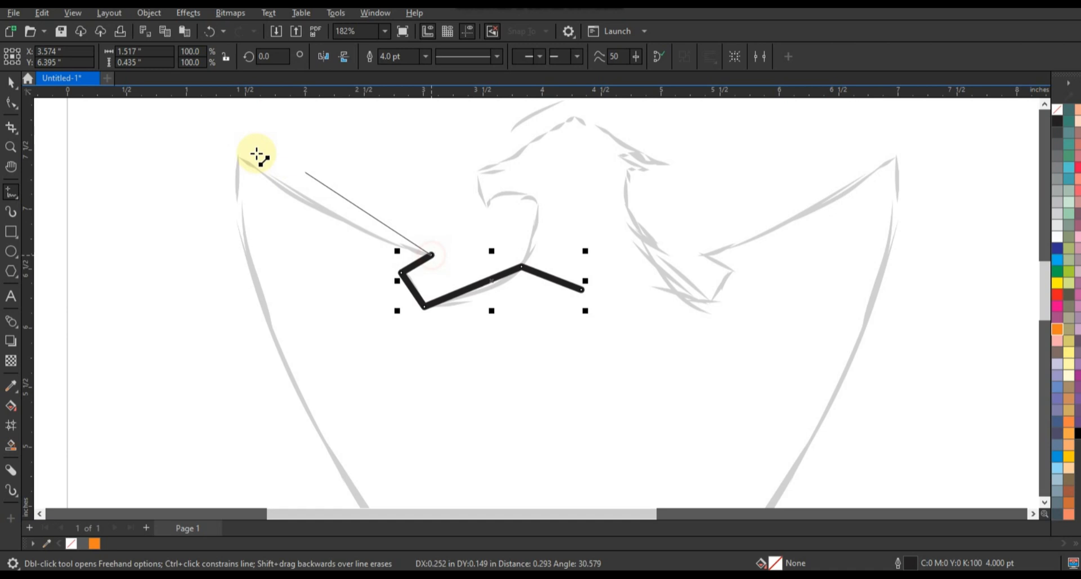
click(224, 142)
Step: Continue the line from the left wing tip down to the wing's lowest point and along the body's zigzag to the tail tip
scroll(261, 244, down, 4)
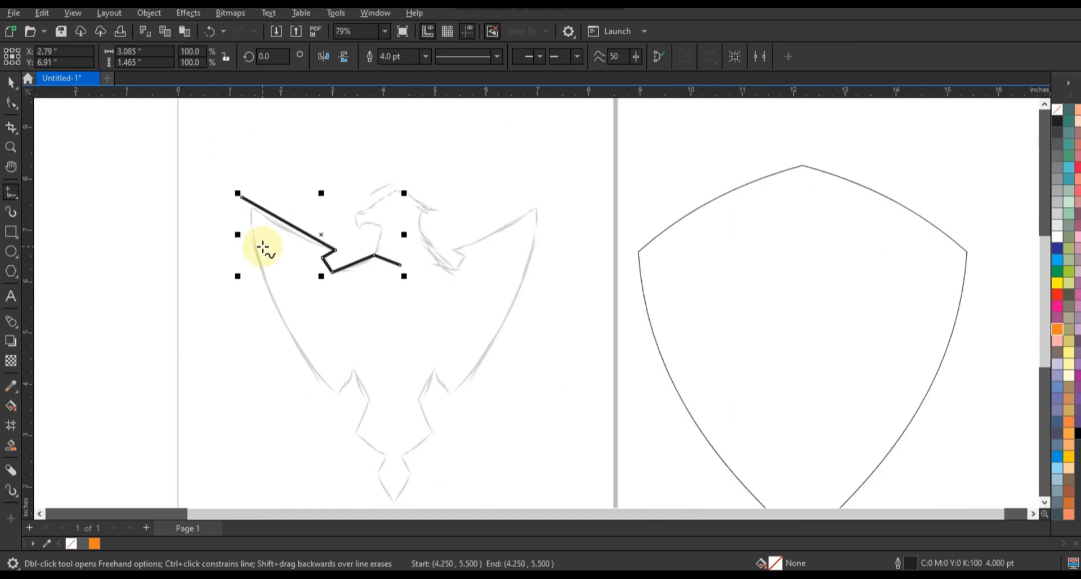
key(space)
key(space)
click(242, 197)
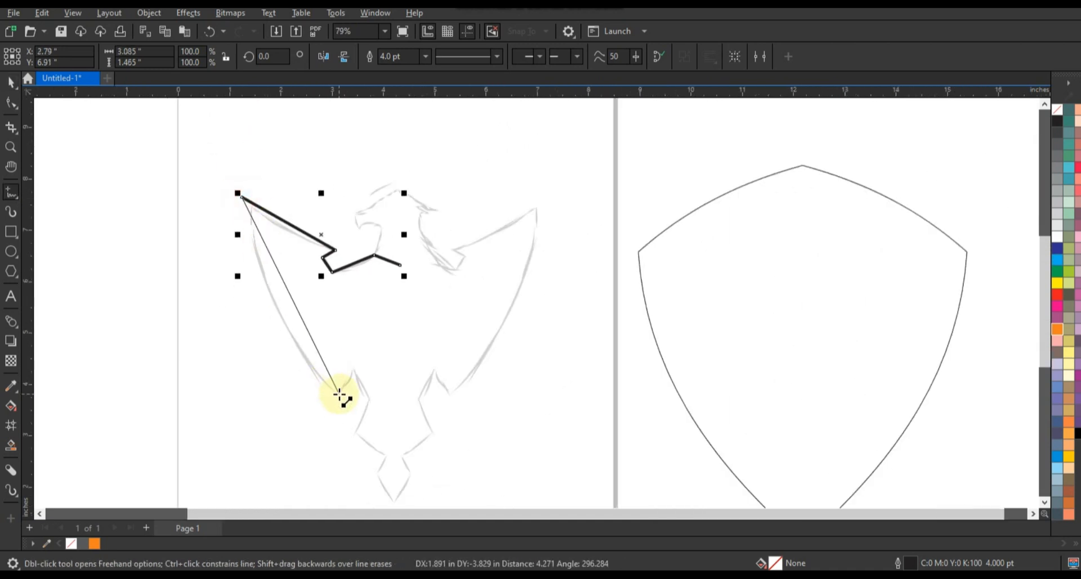
click(339, 396)
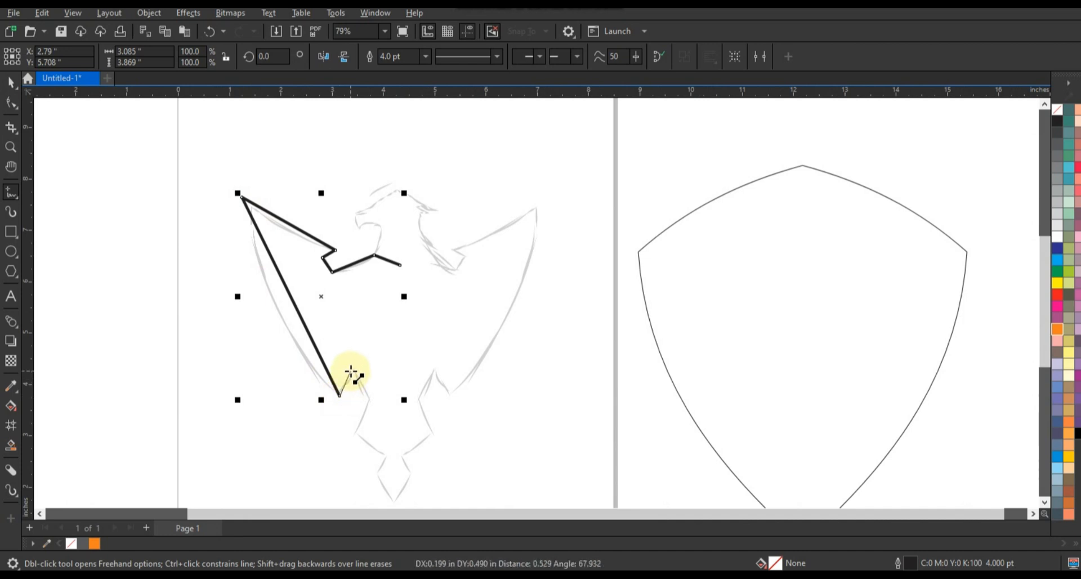
click(351, 371)
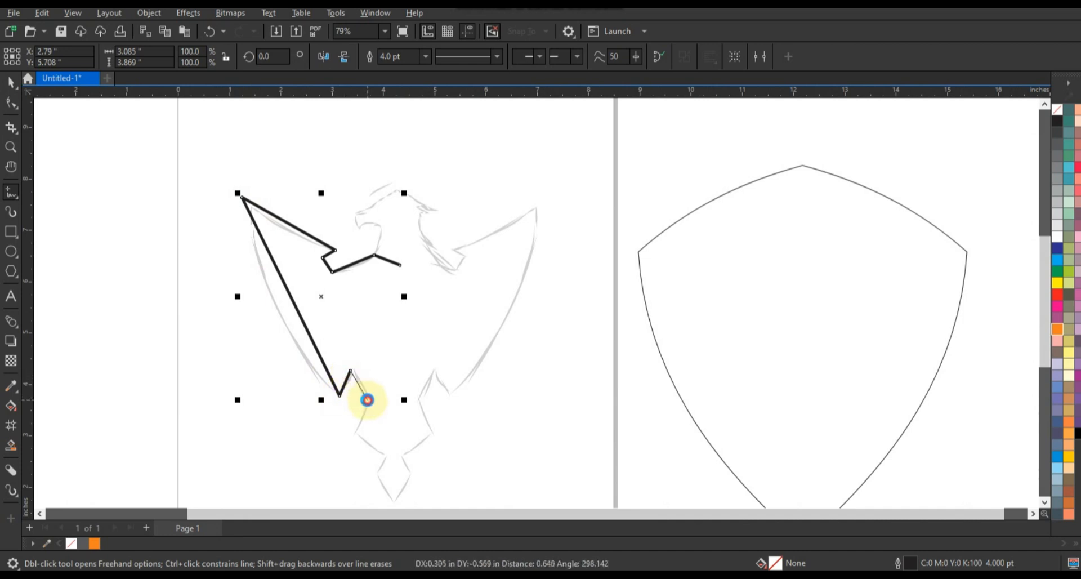
click(368, 400)
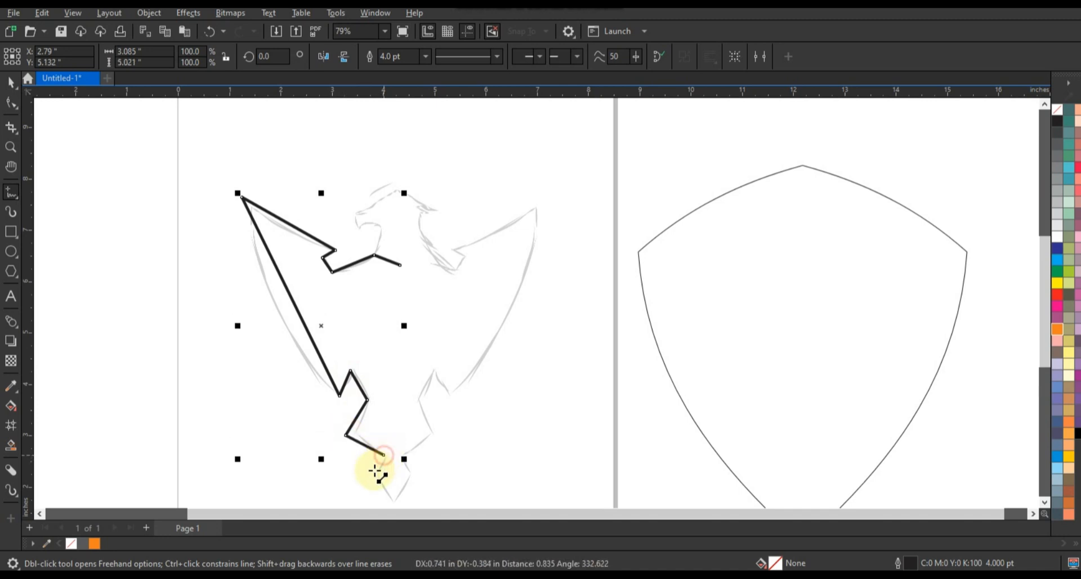
click(375, 470)
scroll(391, 495, down, 2)
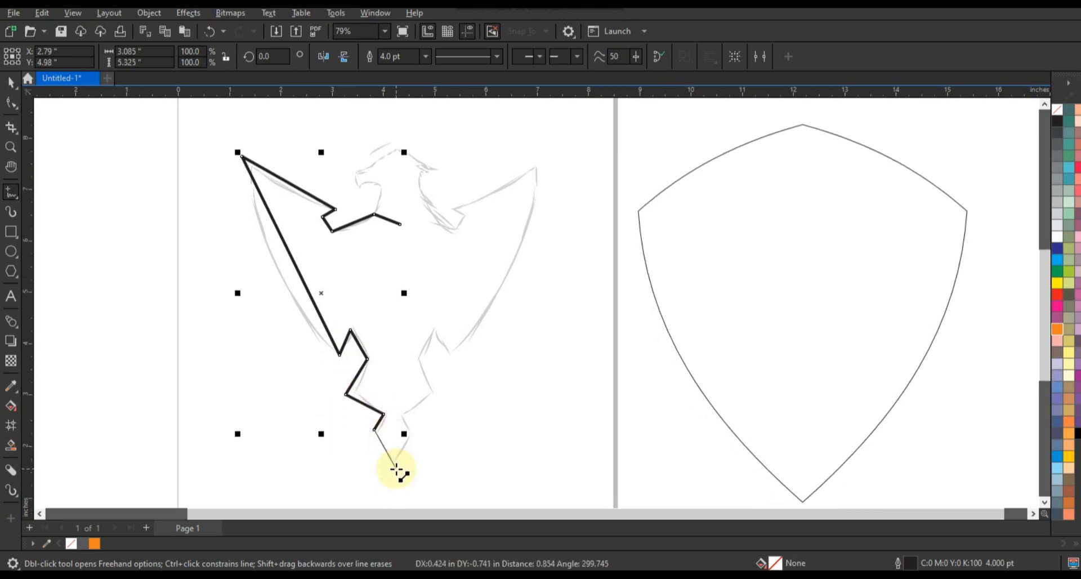
double_click(397, 468)
Step: Select all nodes of the half-eagle outline and convert its segments to curves
click(11, 102)
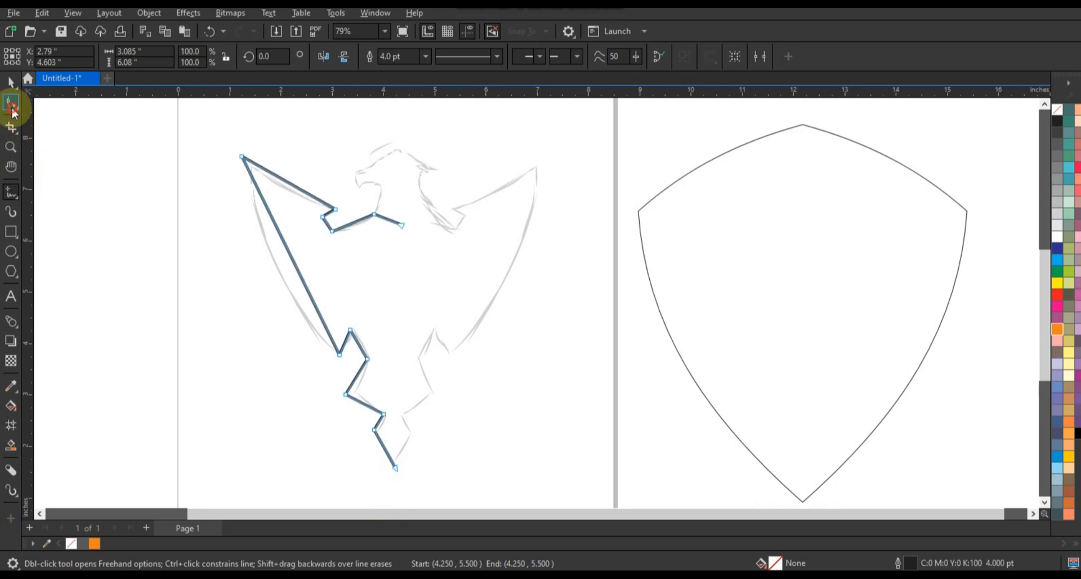
drag(223, 144, 415, 438)
drag(465, 486, 465, 486)
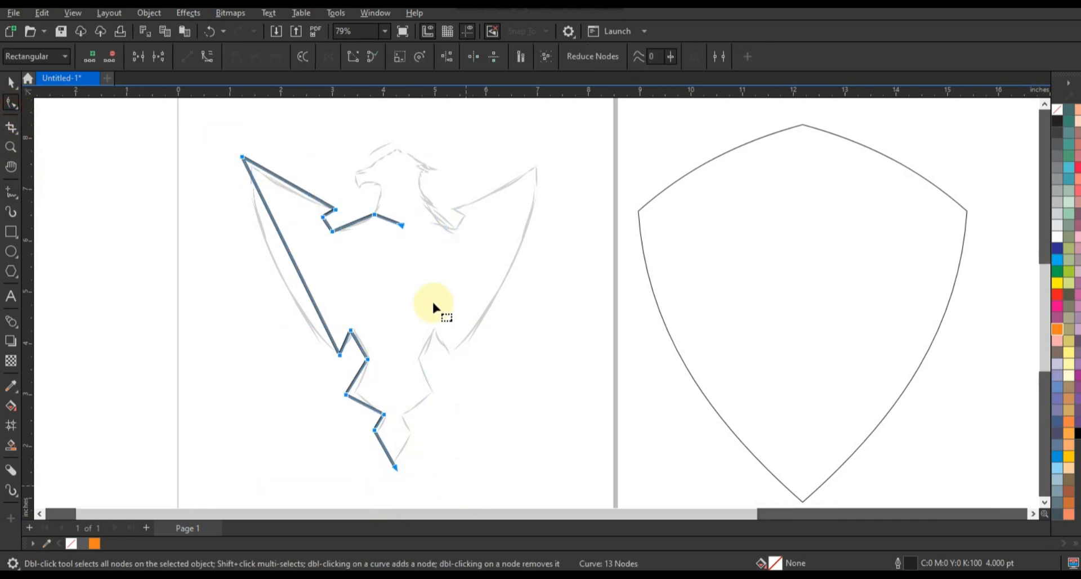
key(shift+F2)
click(207, 56)
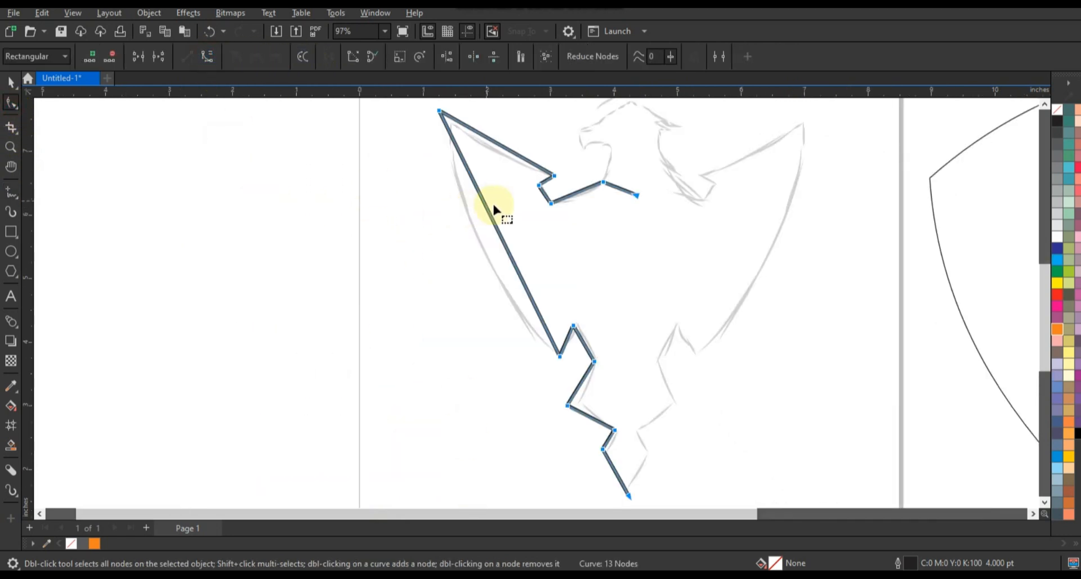
Step: Bend the left wing's outer edge, its upper edge and the segment below the neck to follow the sketch
drag(490, 220, 476, 237)
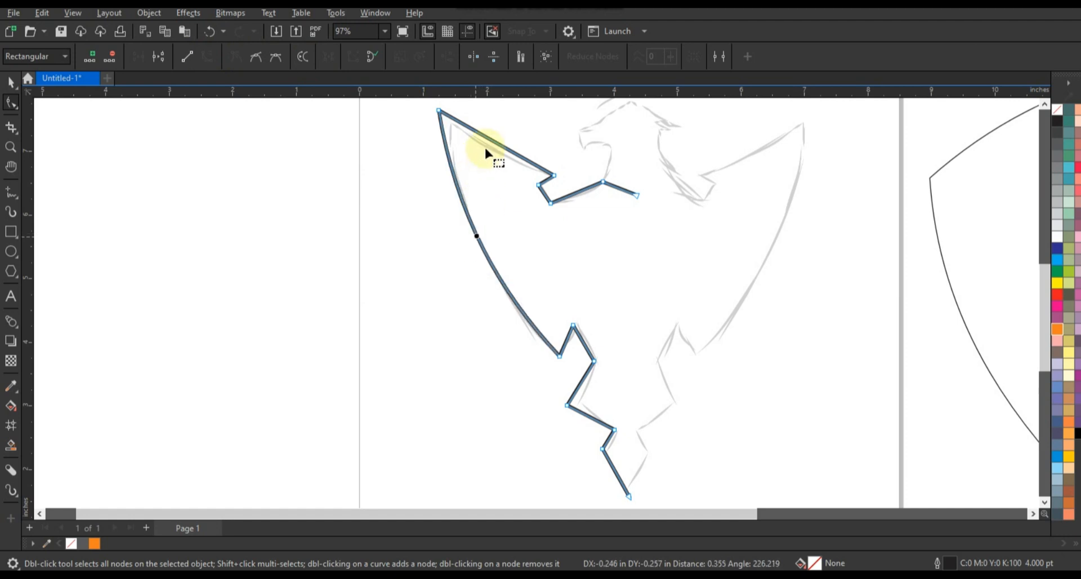
drag(490, 144, 485, 146)
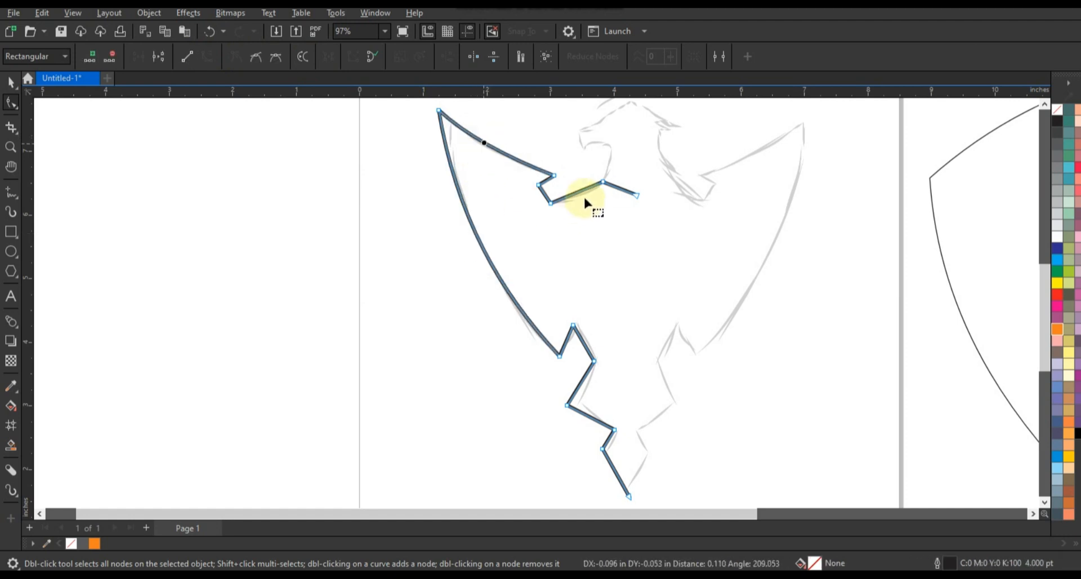
click(579, 200)
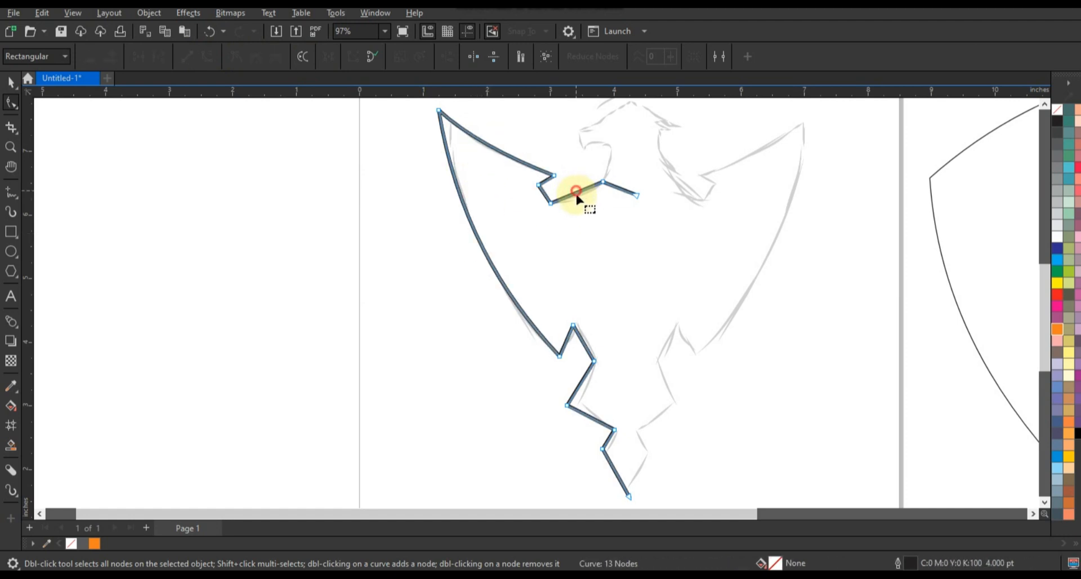
drag(578, 199, 576, 200)
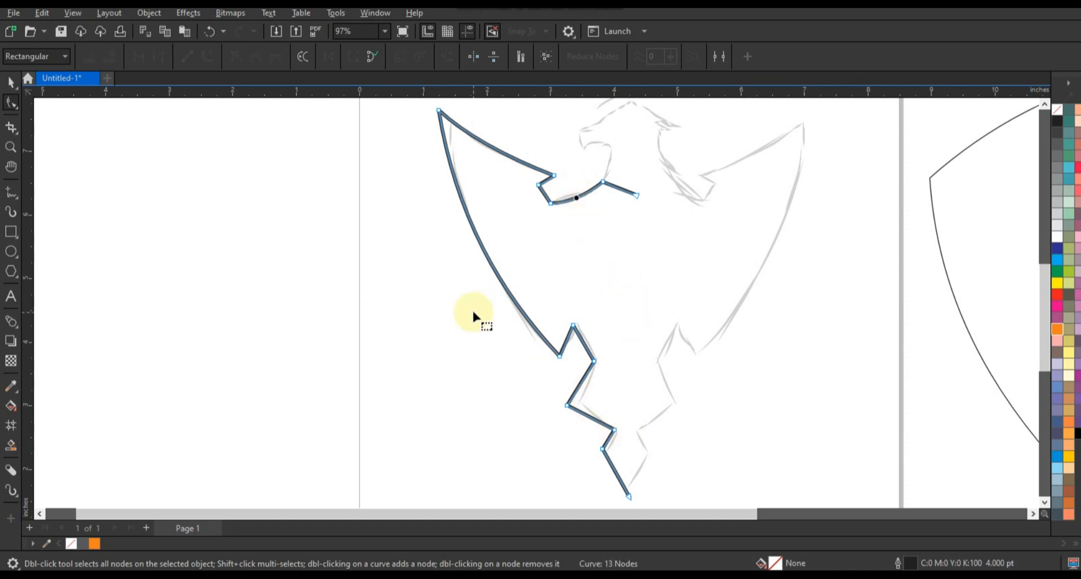
Step: Draw a closed seven-node lightning-bolt shape, about 0.93 by 0.39 inches, in the empty space beside the left wing
click(11, 147)
drag(397, 113, 710, 289)
click(10, 192)
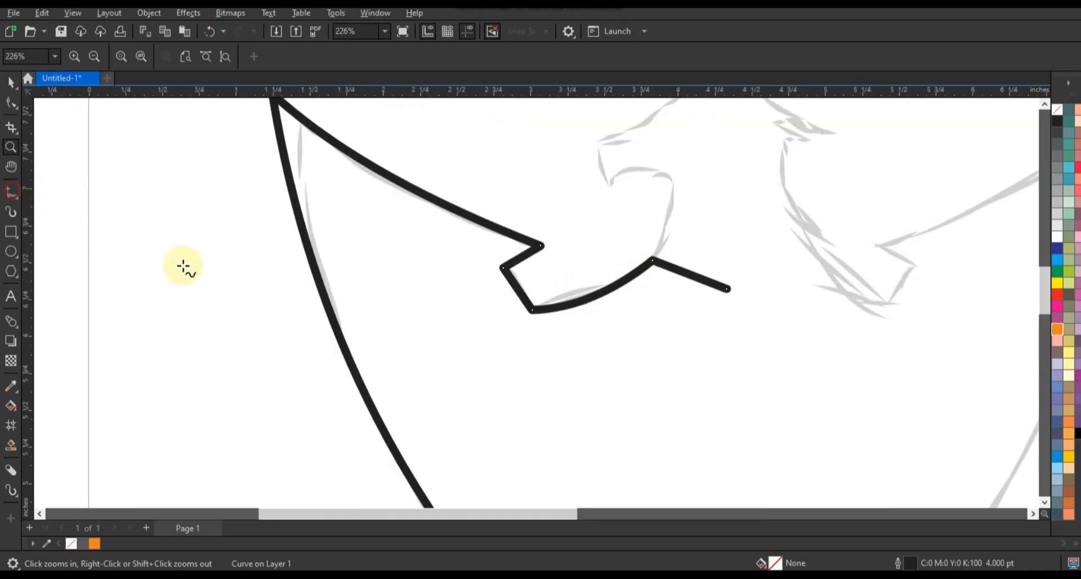
click(131, 224)
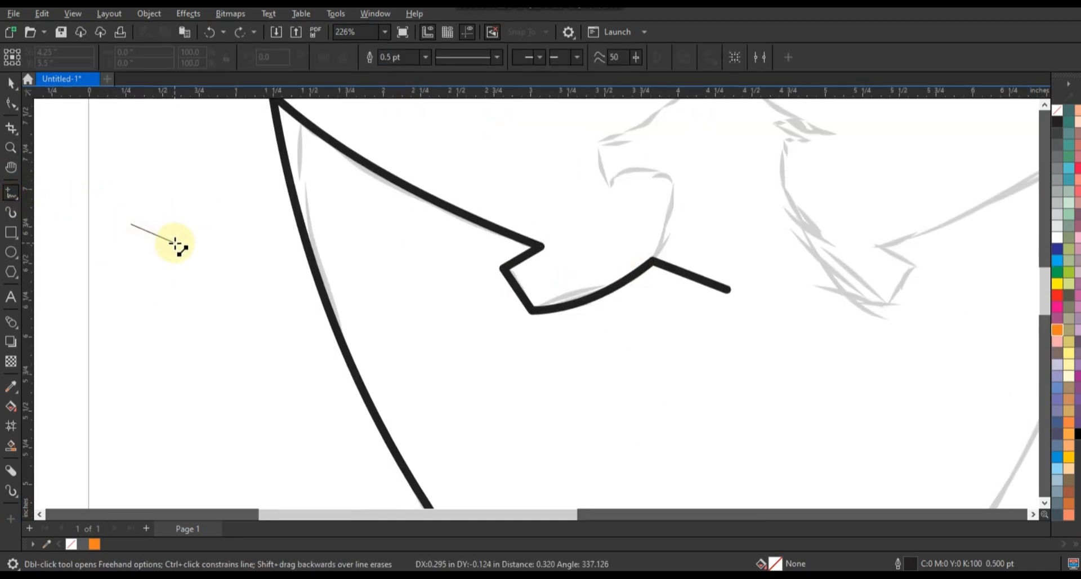
click(175, 242)
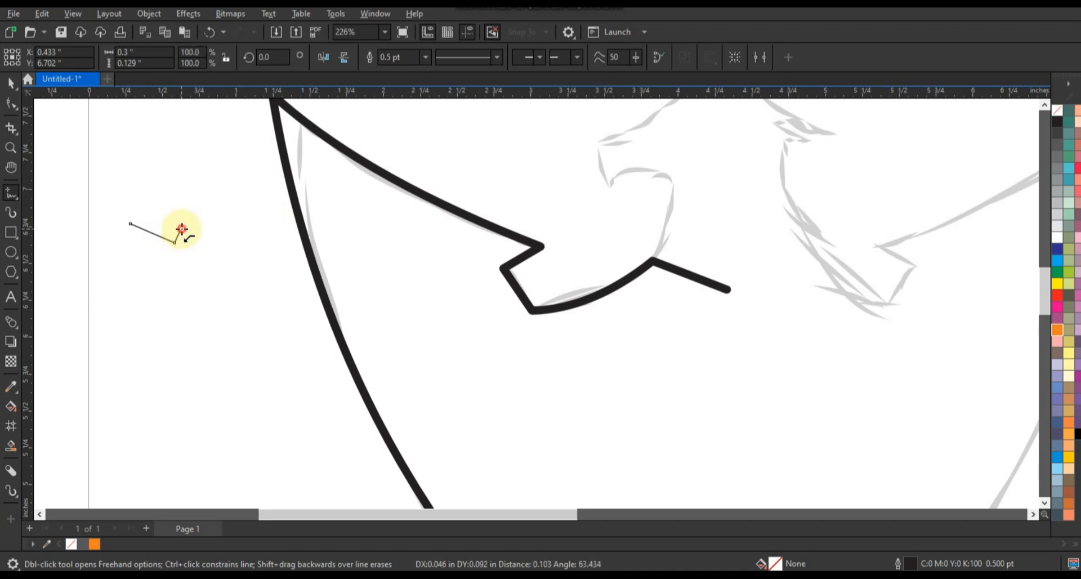
click(181, 228)
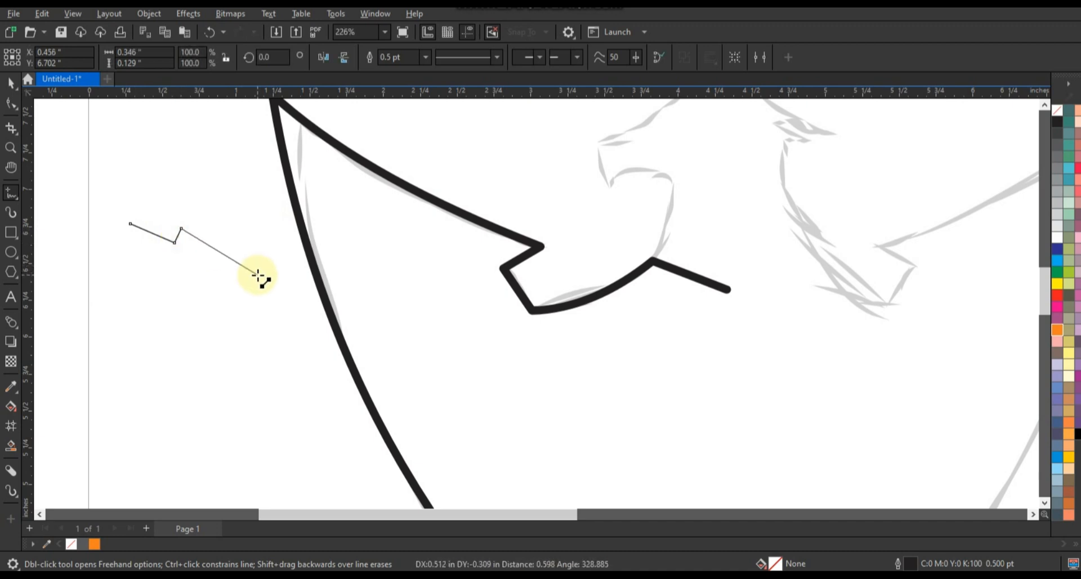
click(264, 281)
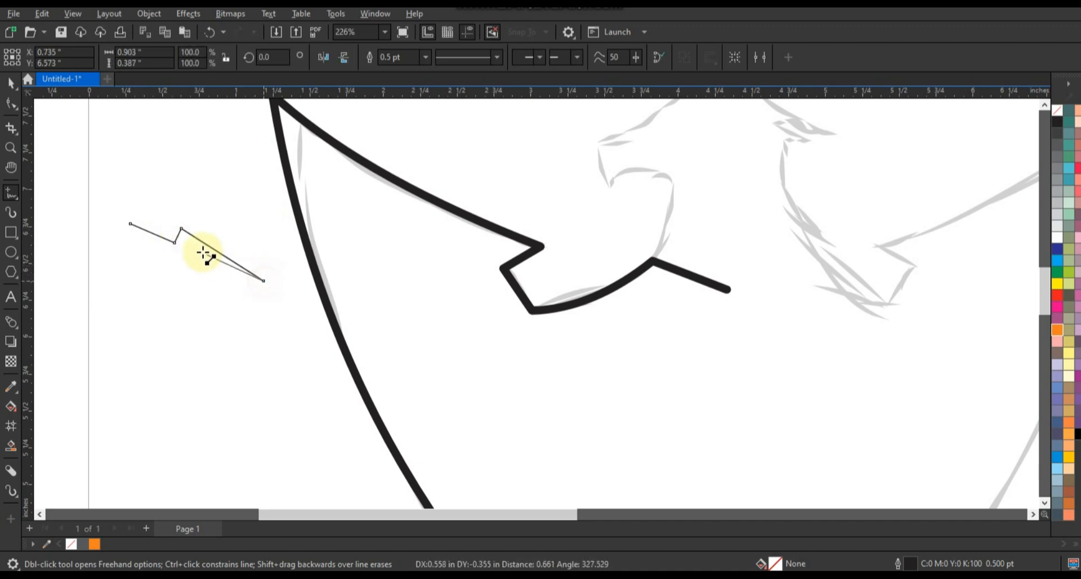
click(190, 246)
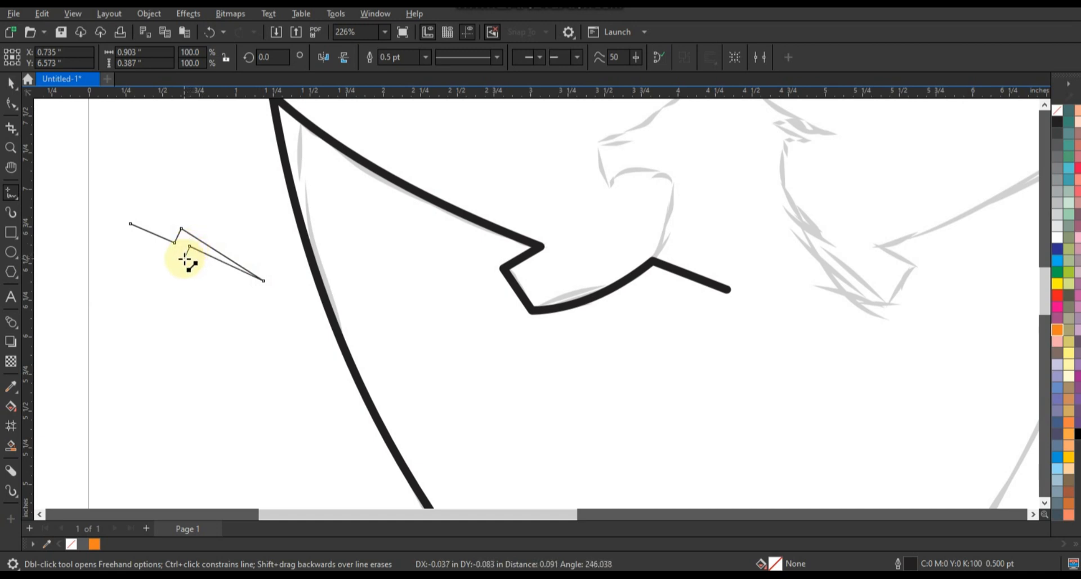
click(185, 258)
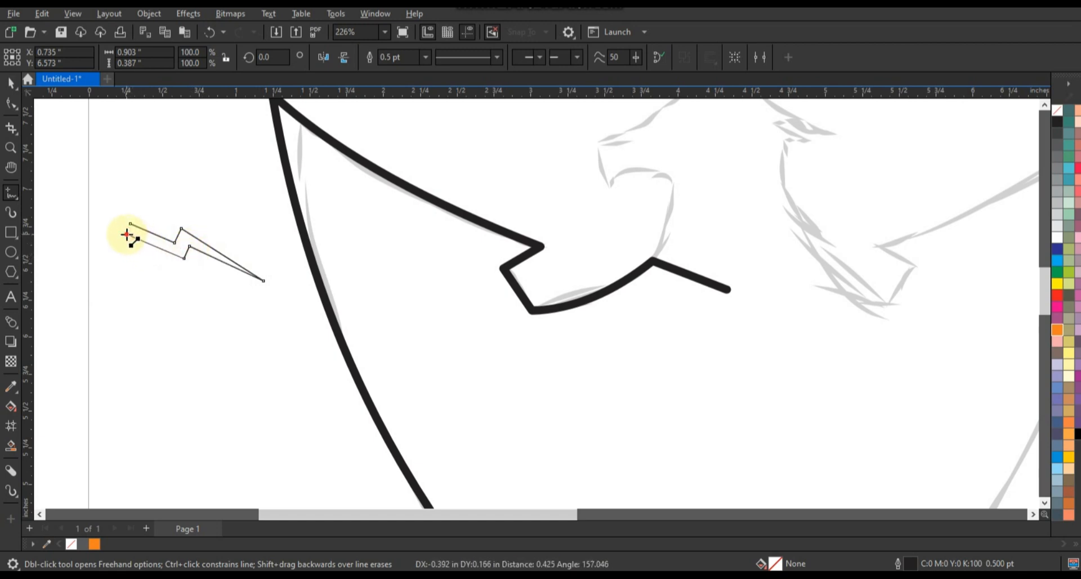
click(128, 235)
Step: Enlarge the lightning-bolt shape to about 128% and move it across the upper part of the left wing's outer edge
click(10, 83)
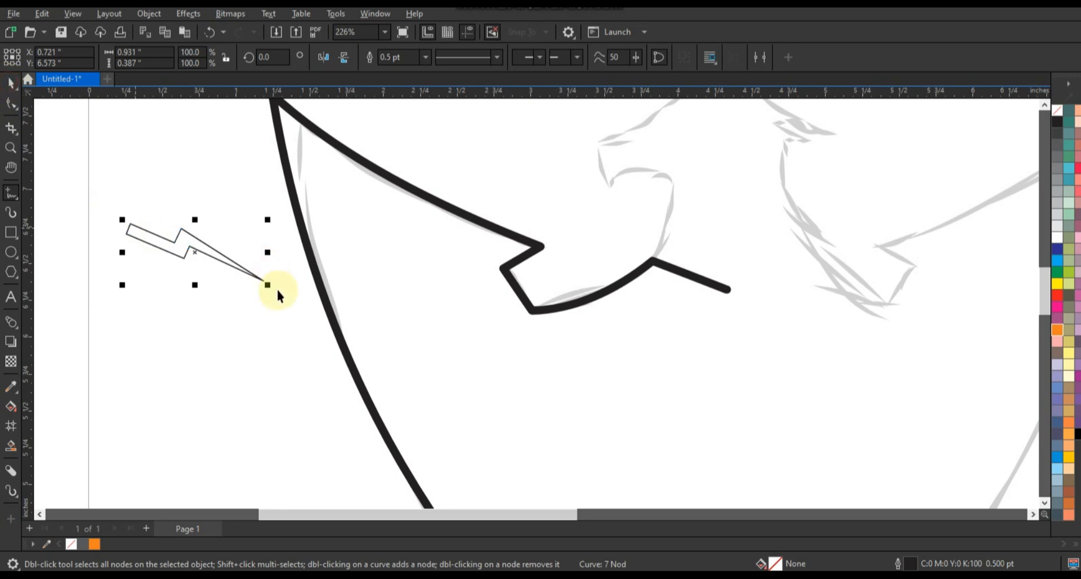
drag(267, 285, 288, 294)
drag(237, 261, 369, 239)
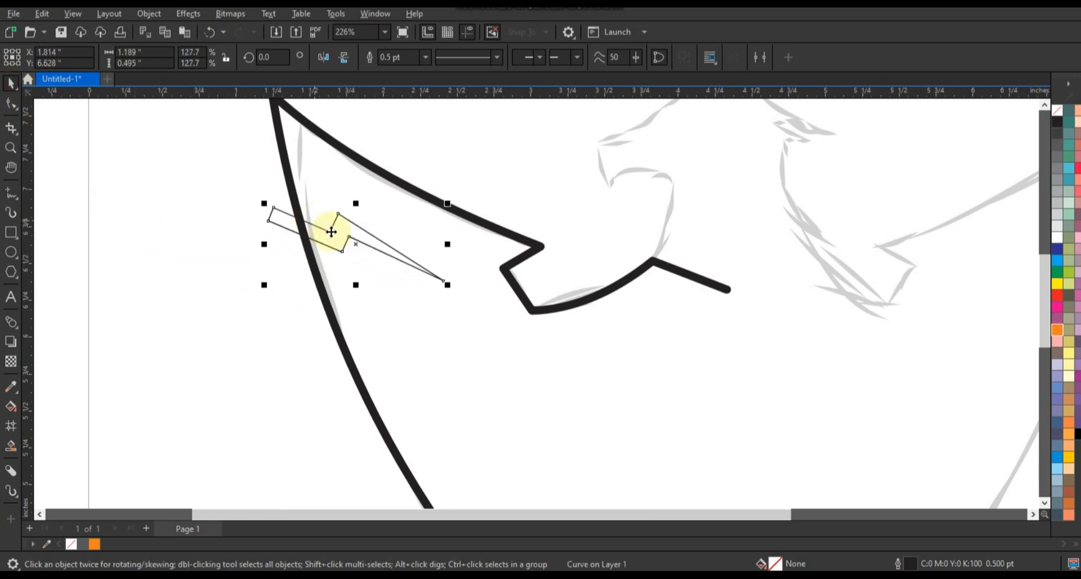
Step: Place four copies of the bolt down the left wing's outer edge, rotating them to fan out and scaling the lowest two to about 87%
scroll(331, 232, down, 2)
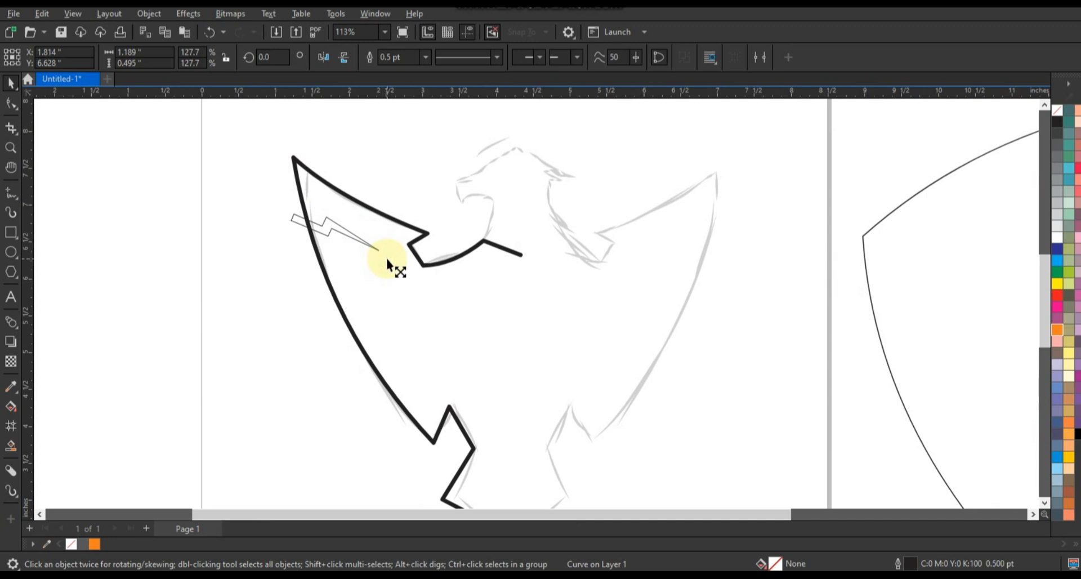
drag(330, 231, 343, 278)
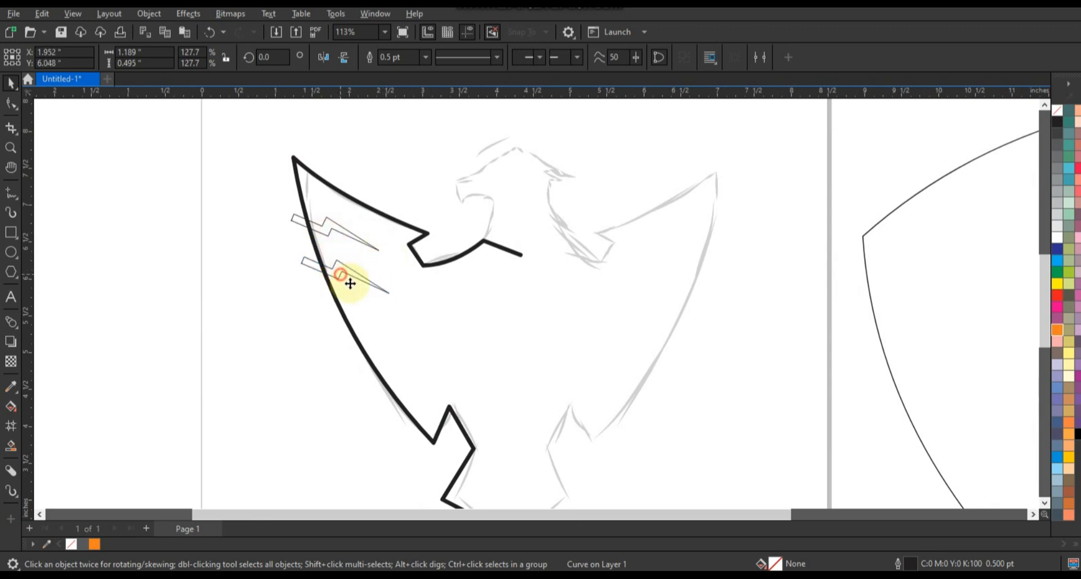
click(345, 279)
mouse_move(397, 302)
mouse_down()
mouse_move(375, 277)
mouse_move(391, 327)
mouse_move(420, 330)
mouse_move(403, 366)
mouse_move(438, 364)
mouse_up()
click(377, 280)
click(388, 322)
click(380, 321)
click(437, 370)
drag(421, 358, 413, 394)
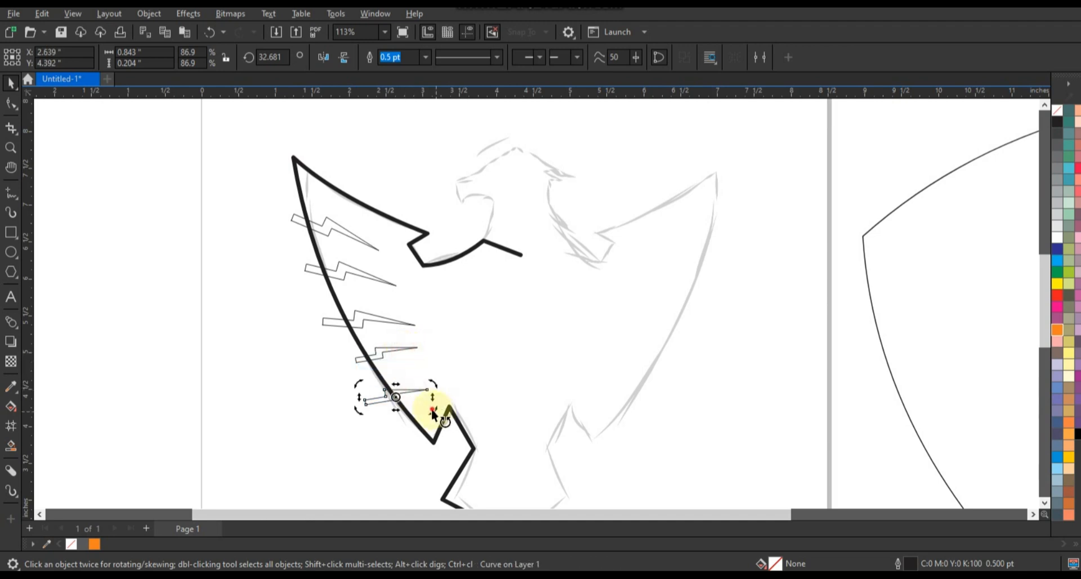
Step: Rotate the lowest lightning bolt to about 55.5° and weld all five bolts on the left wing into one object
drag(434, 411, 433, 395)
shift+click(397, 350)
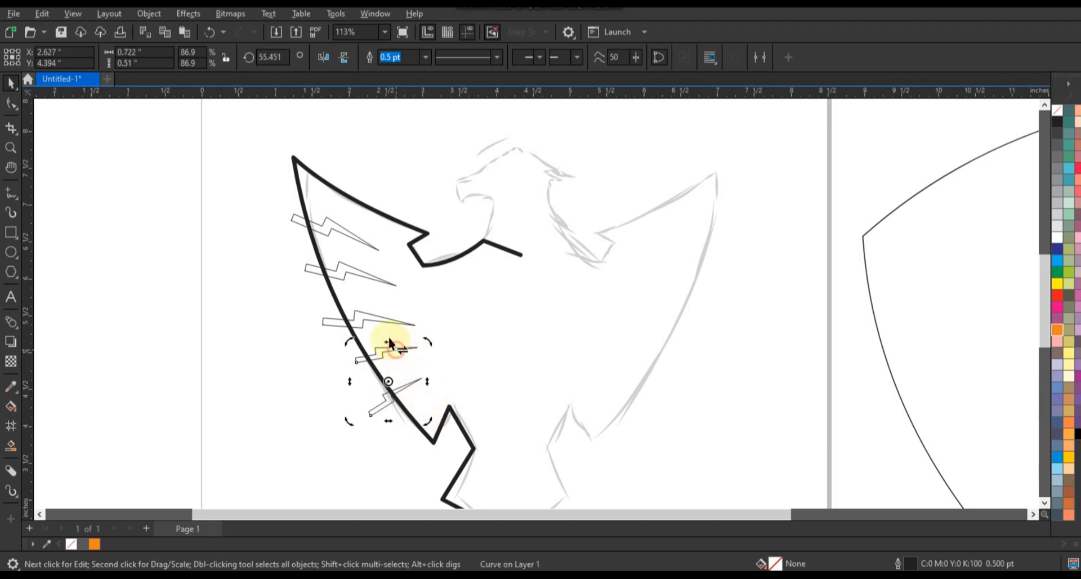
shift+click(386, 321)
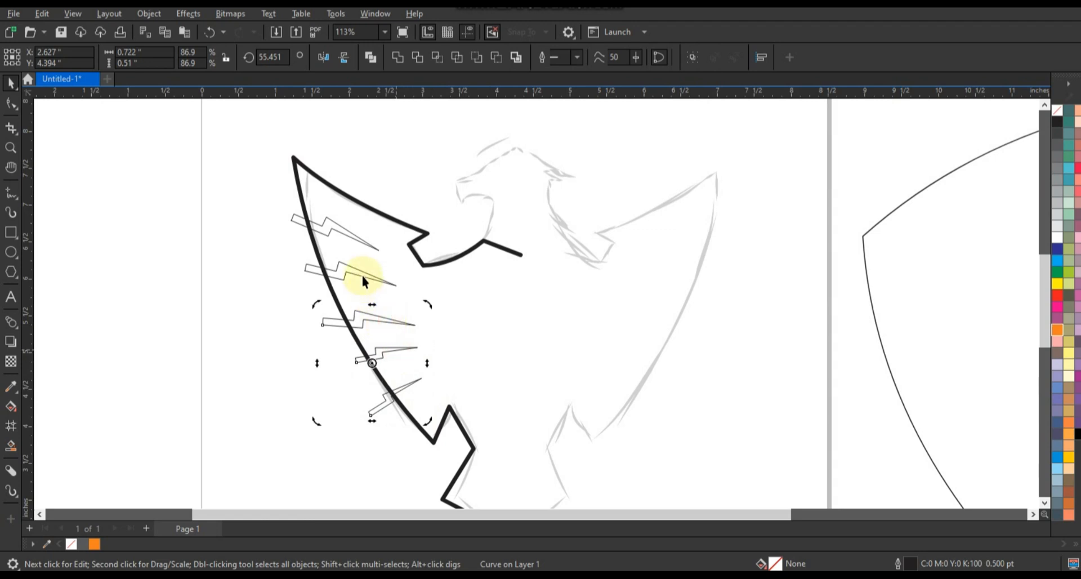
shift+click(344, 232)
click(397, 57)
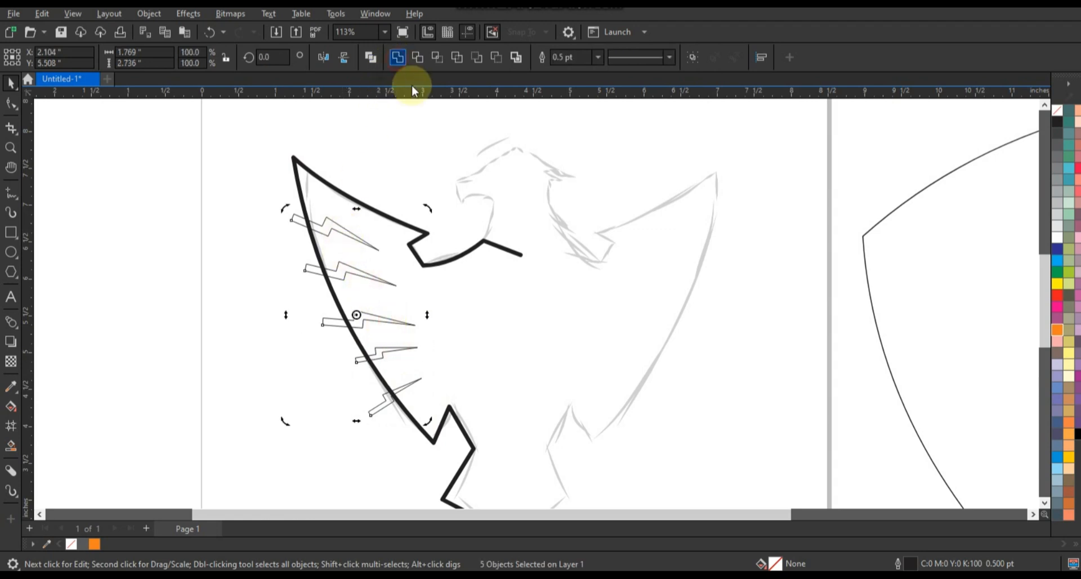
click(196, 206)
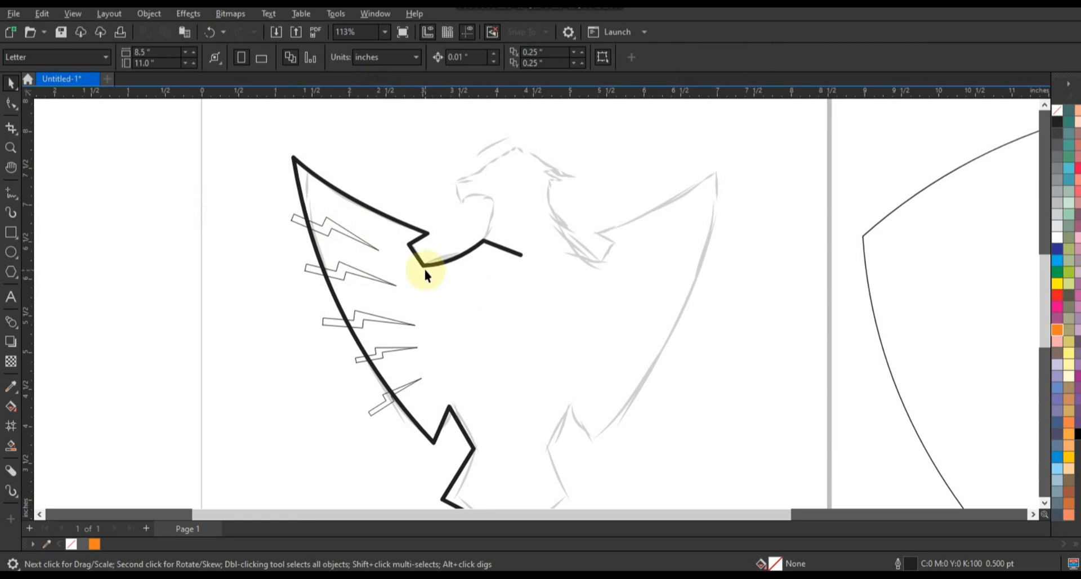
Step: Mirror a copy of the half-eagle outline and its welded bolts across the body's centre line to form the right wing
click(423, 268)
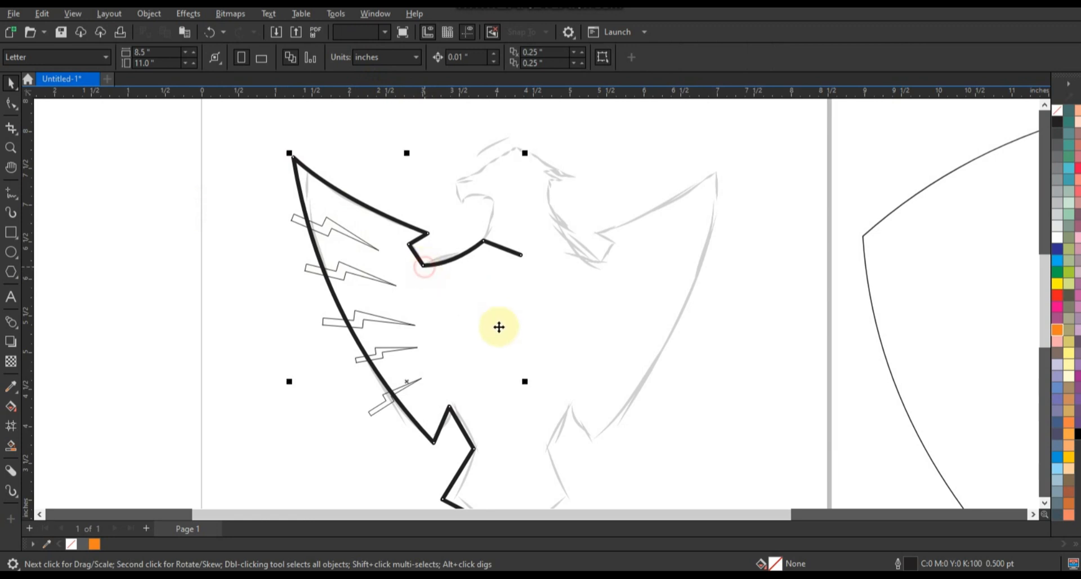
shift+click(336, 326)
drag(289, 382, 593, 393)
click(730, 393)
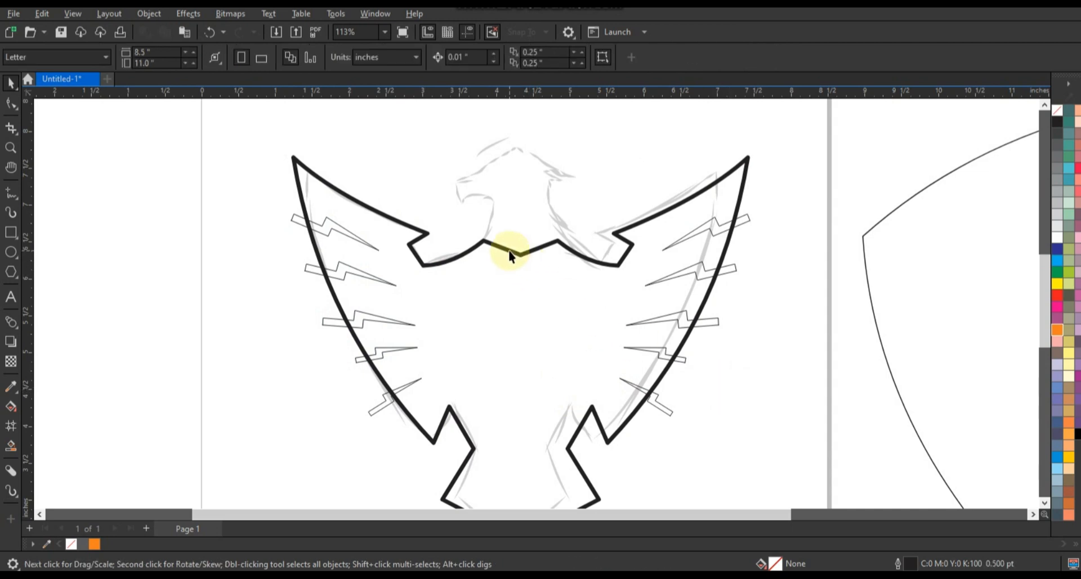
Step: Combine the two eagle halves into one curve and join their end nodes at the centre below the neck
click(509, 250)
shift+click(548, 250)
click(374, 53)
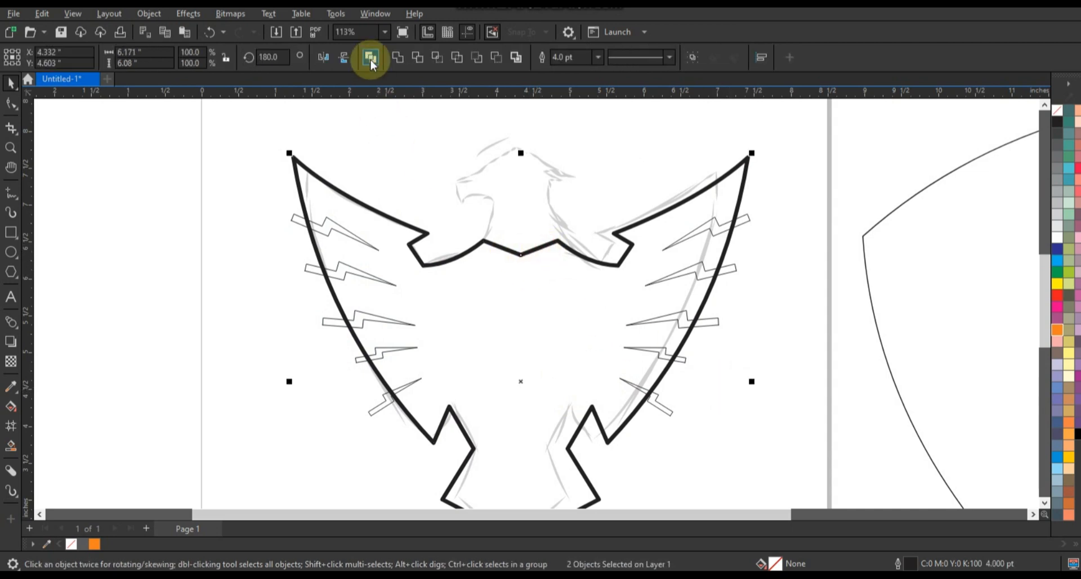
click(11, 104)
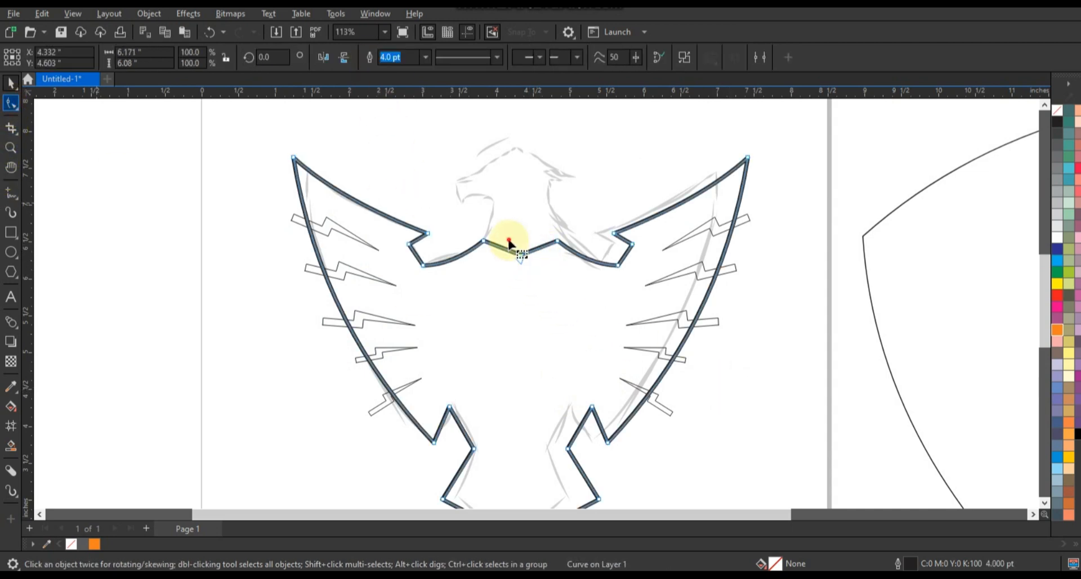
drag(509, 243, 545, 303)
click(150, 56)
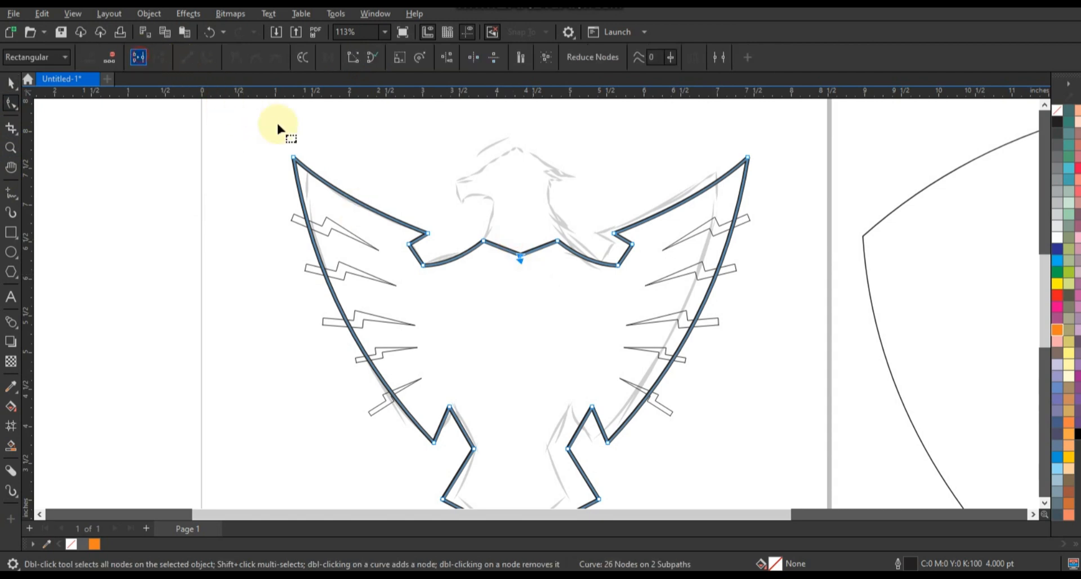
Step: Join the two end nodes at the tail tip to close the eagle body outline
scroll(488, 309, down, 1)
scroll(508, 434, down, 1)
scroll(511, 436, down, 1)
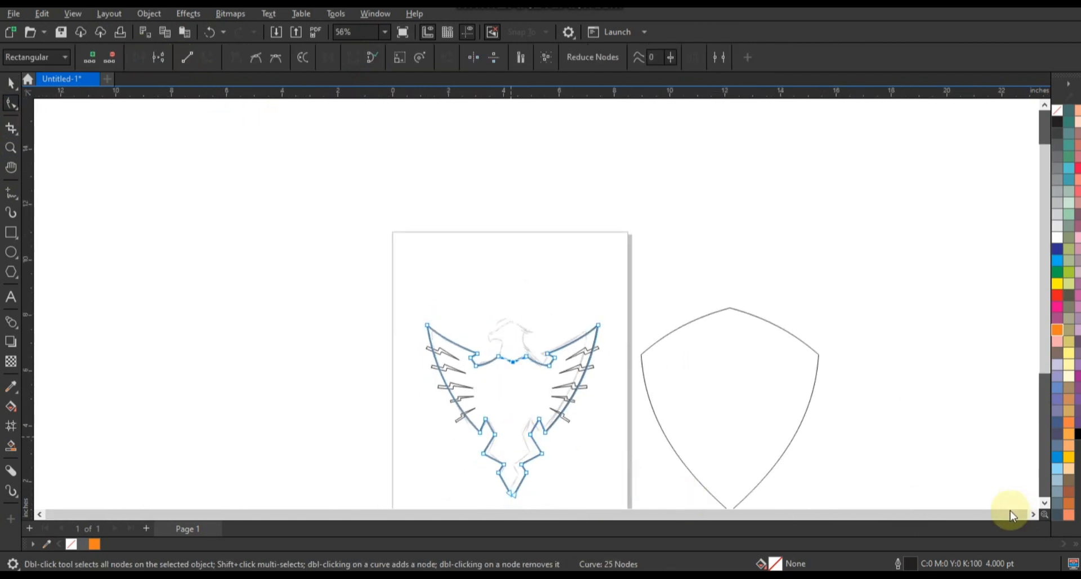
click(1044, 502)
click(1044, 502)
click(537, 409)
drag(524, 422, 483, 439)
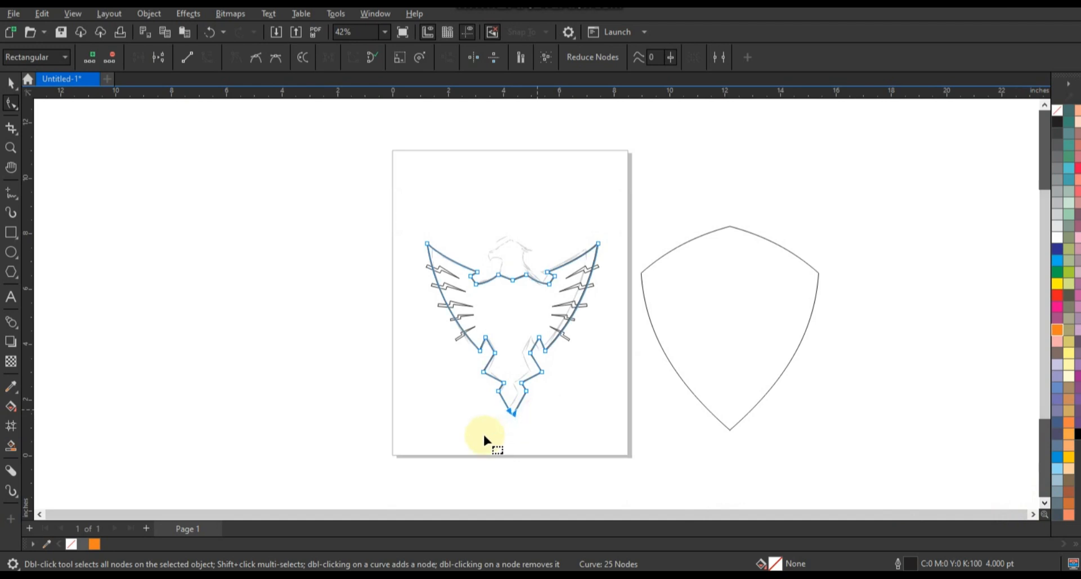
Step: Weld the left and right wing bolt sets into a single object
click(11, 83)
scroll(504, 345, up, 2)
click(651, 348)
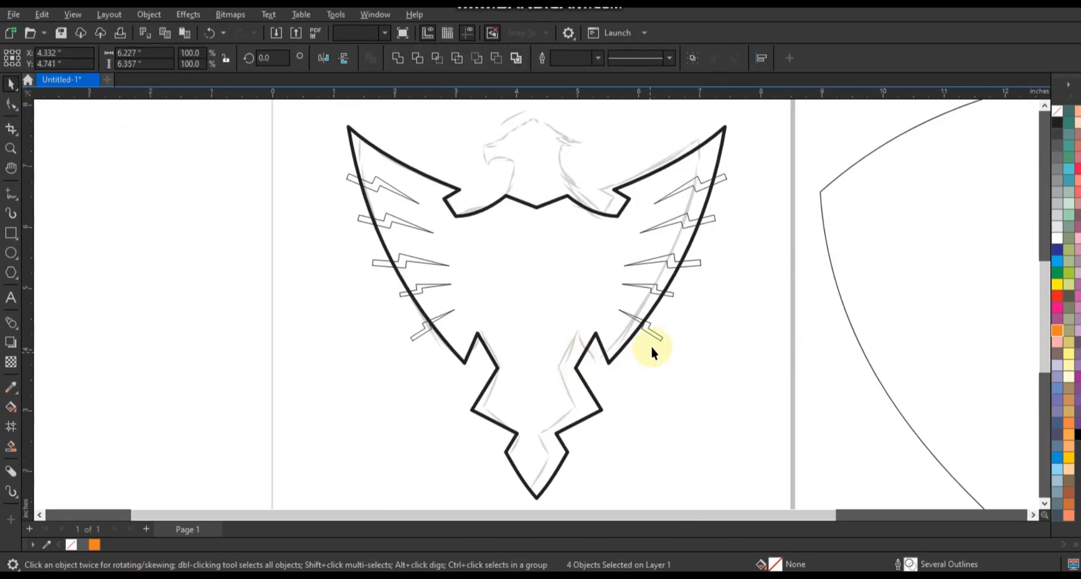
click(658, 338)
shift+click(382, 224)
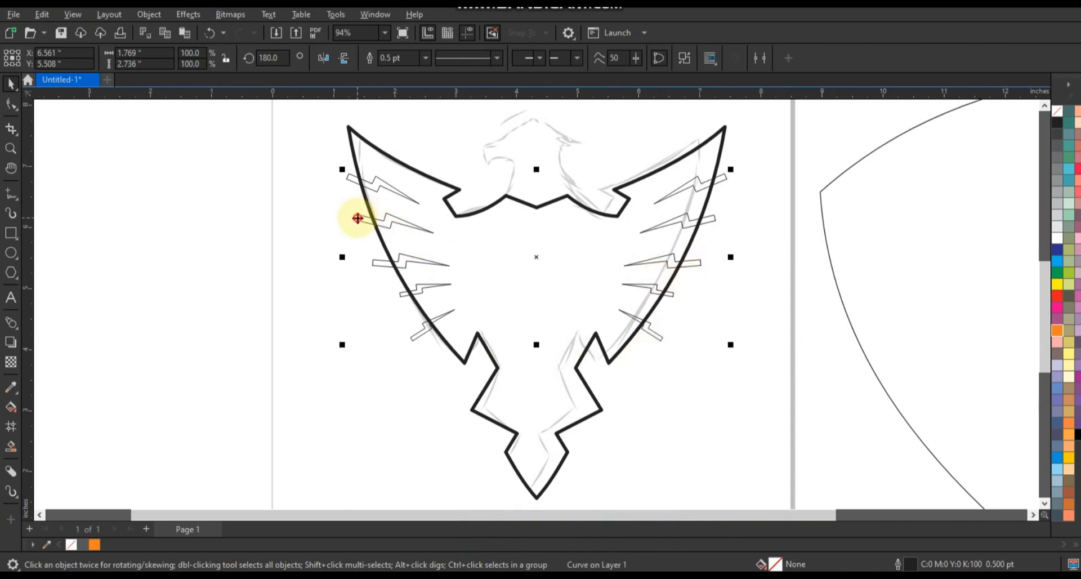
click(399, 59)
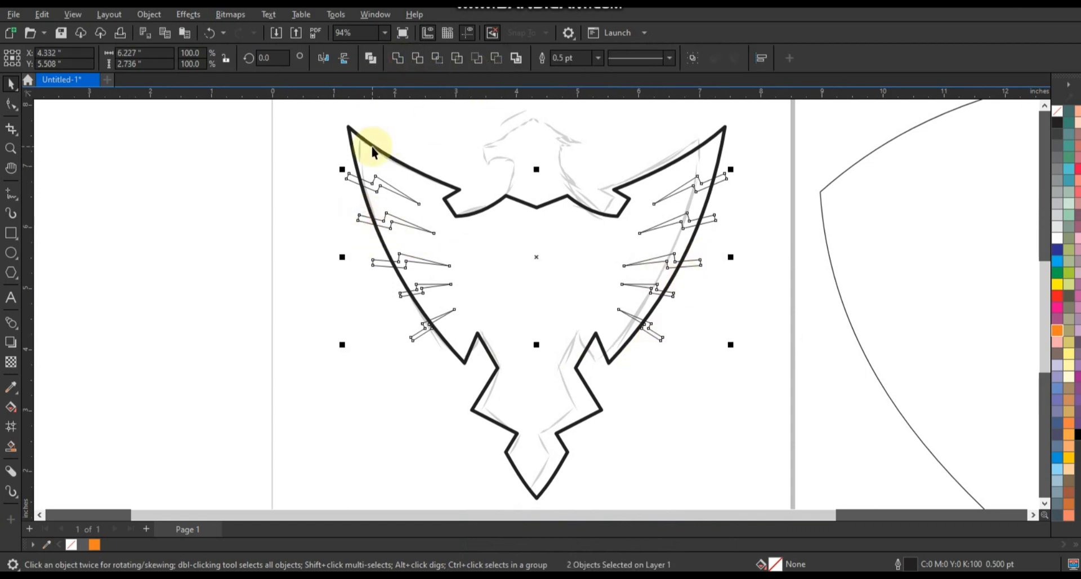
Step: Trim the lightning bolts out of the eagle body and delete the bolt shapes
shift+click(366, 145)
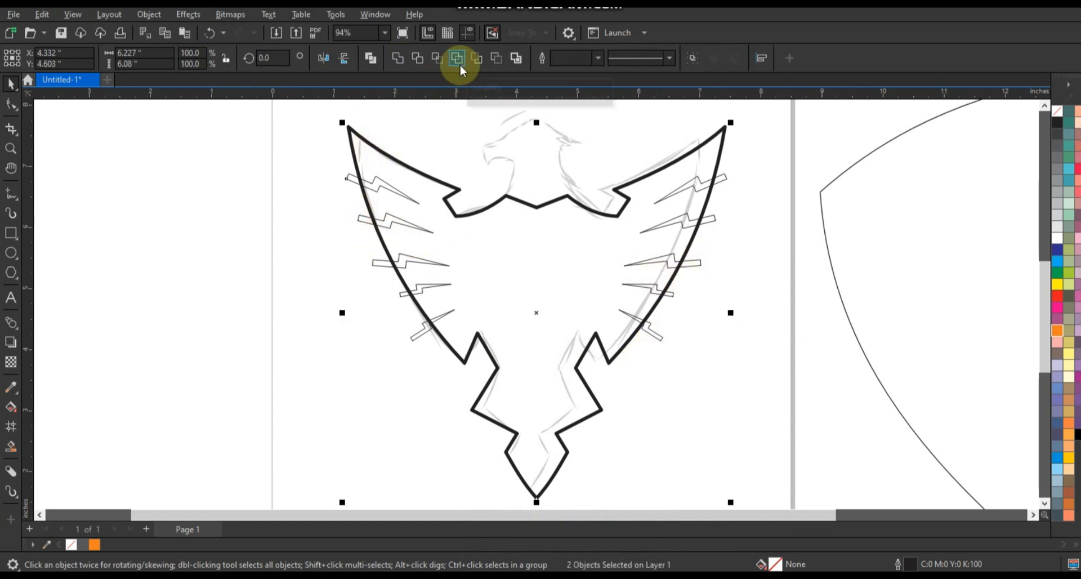
click(416, 58)
click(313, 194)
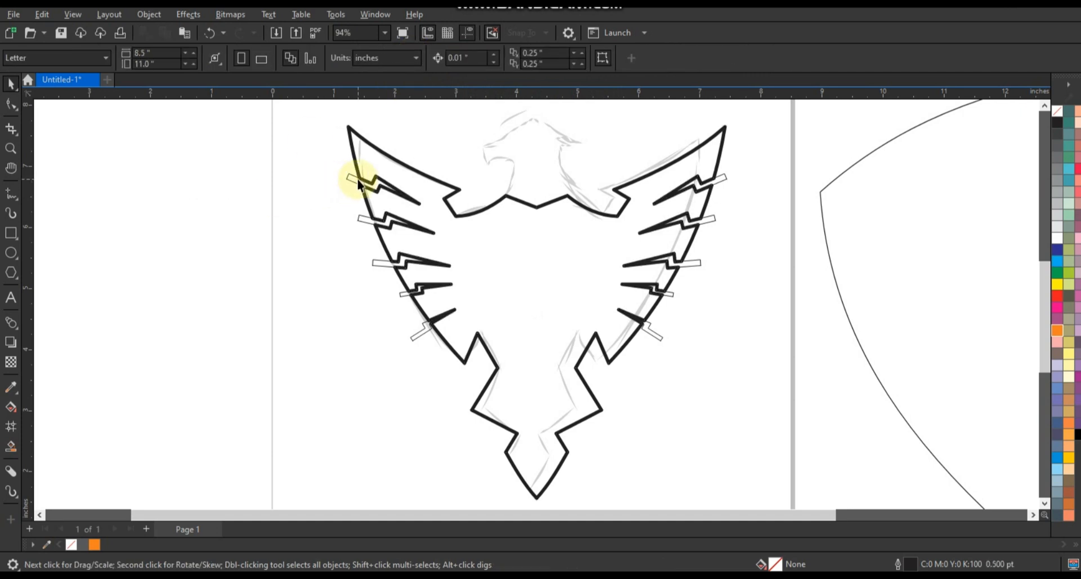
click(350, 177)
key(Delete)
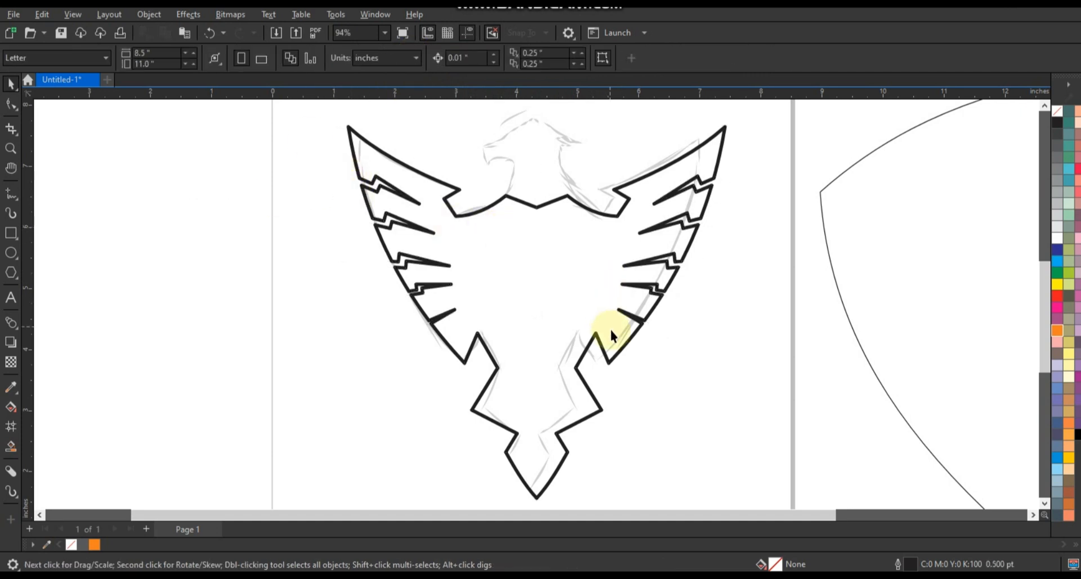
Step: Fill the eagle body with black and remove its outline
click(598, 341)
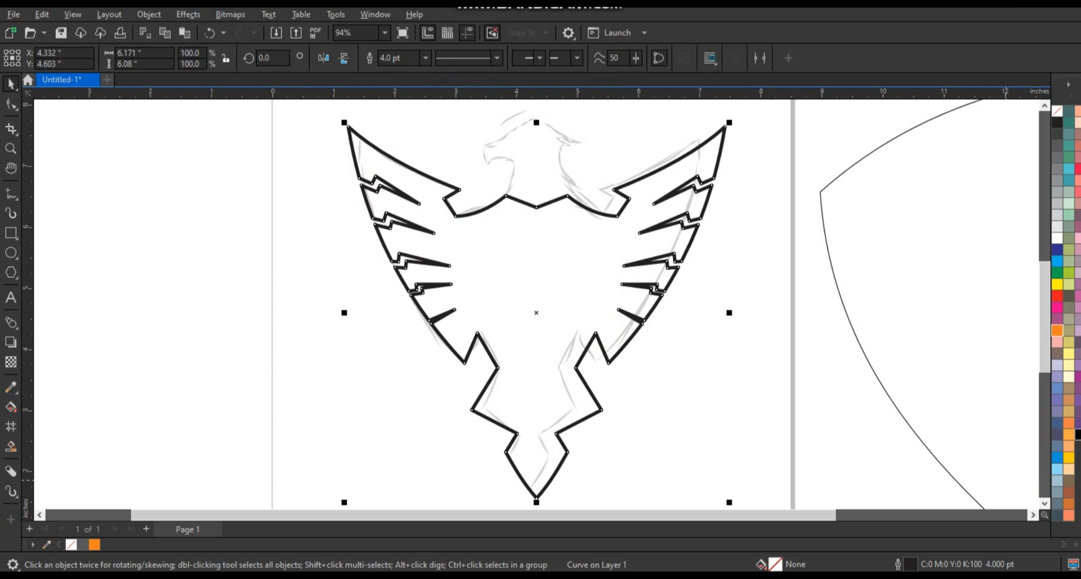
click(1077, 434)
click(1057, 122)
right_click(1057, 121)
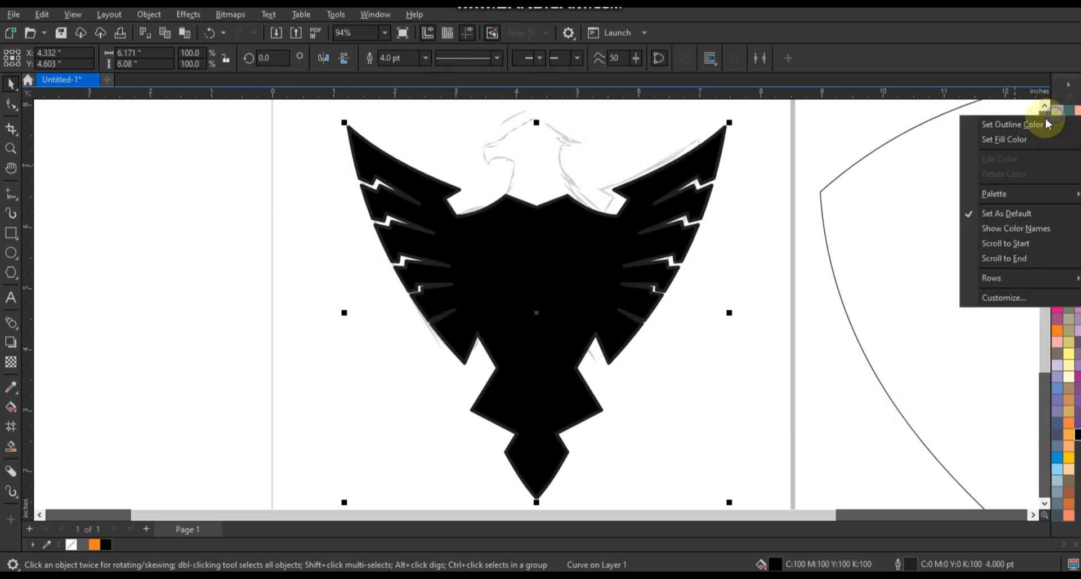
click(1028, 128)
scroll(775, 305, down, 1)
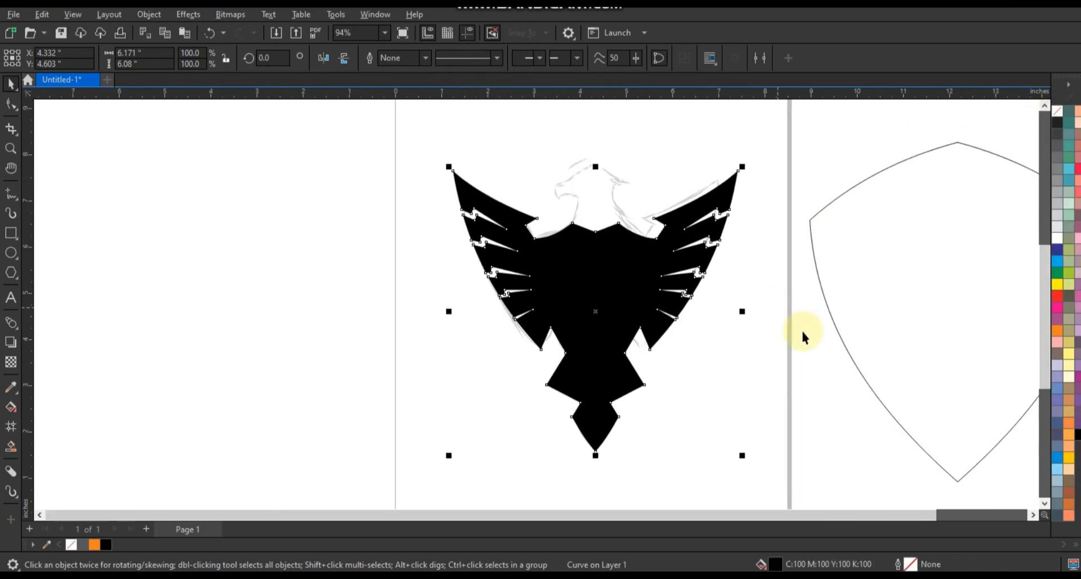
click(795, 320)
Step: Start a freehand outline of straight segments at the left neck corner, tracing the front of the neck and the beak
click(11, 149)
drag(494, 146, 699, 278)
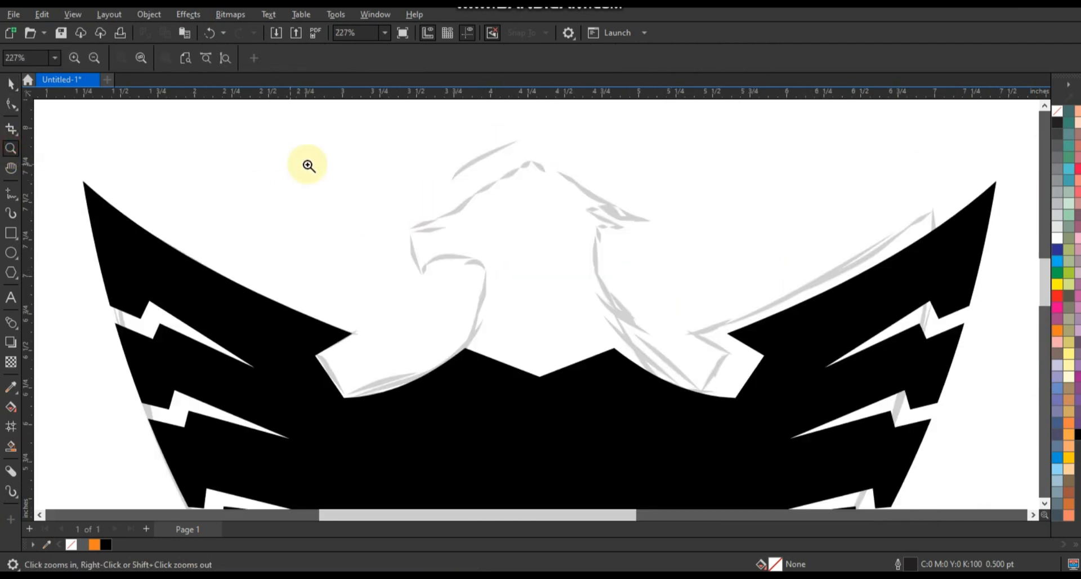
drag(335, 150, 788, 444)
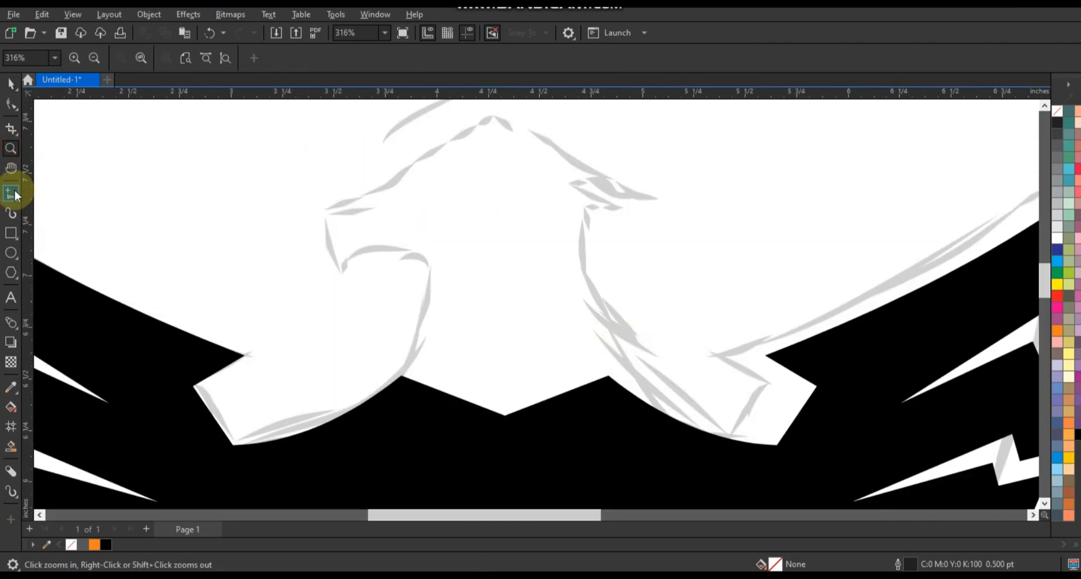
click(11, 193)
click(396, 388)
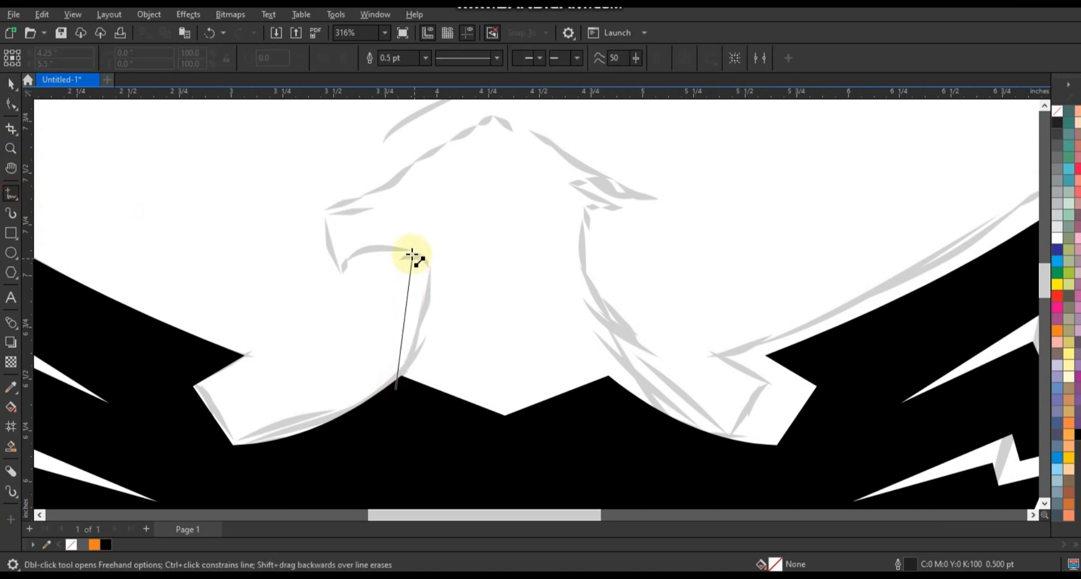
double_click(412, 251)
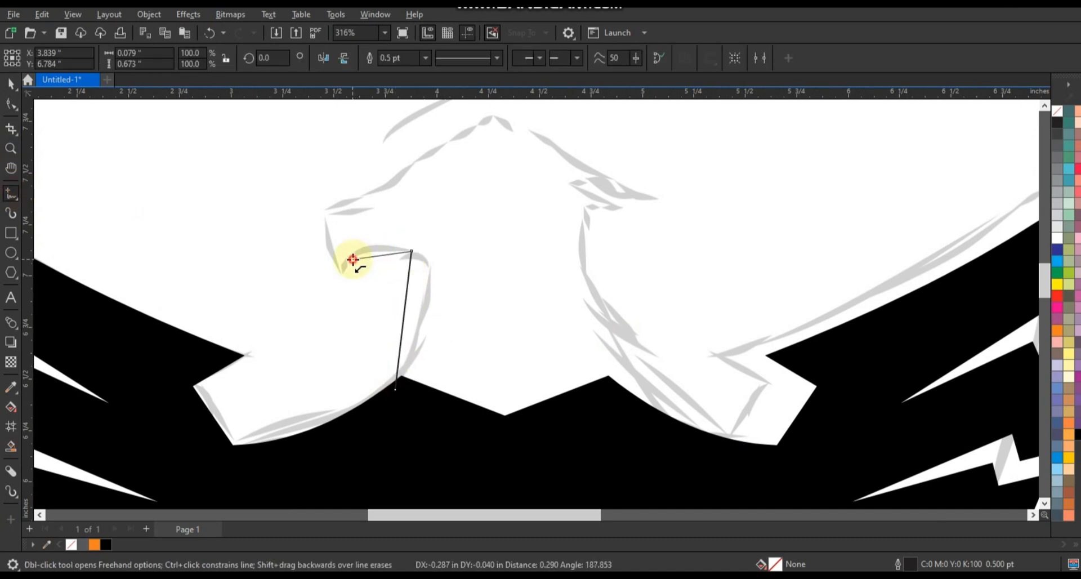
double_click(343, 284)
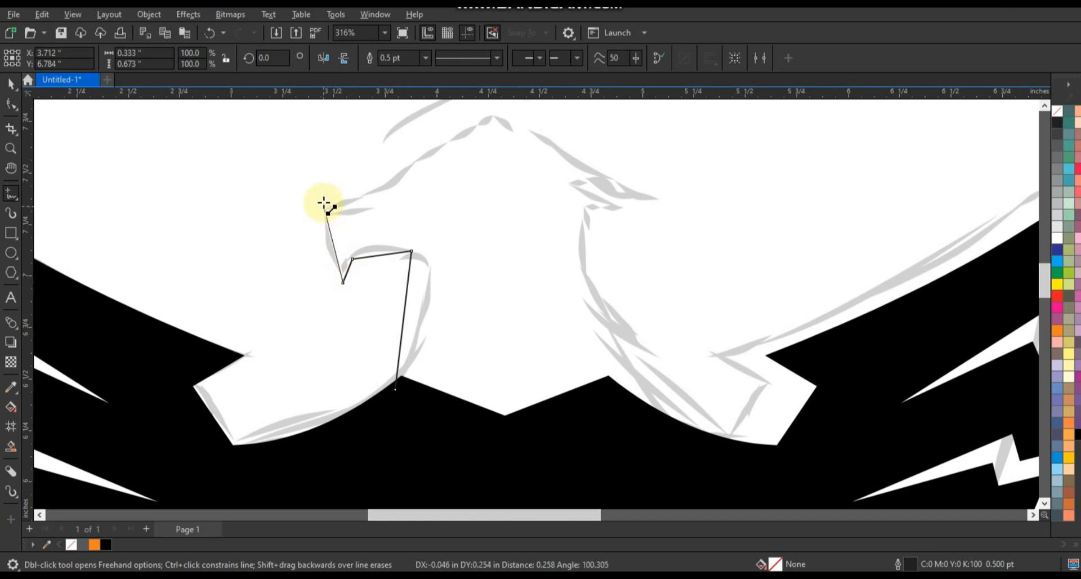
double_click(323, 202)
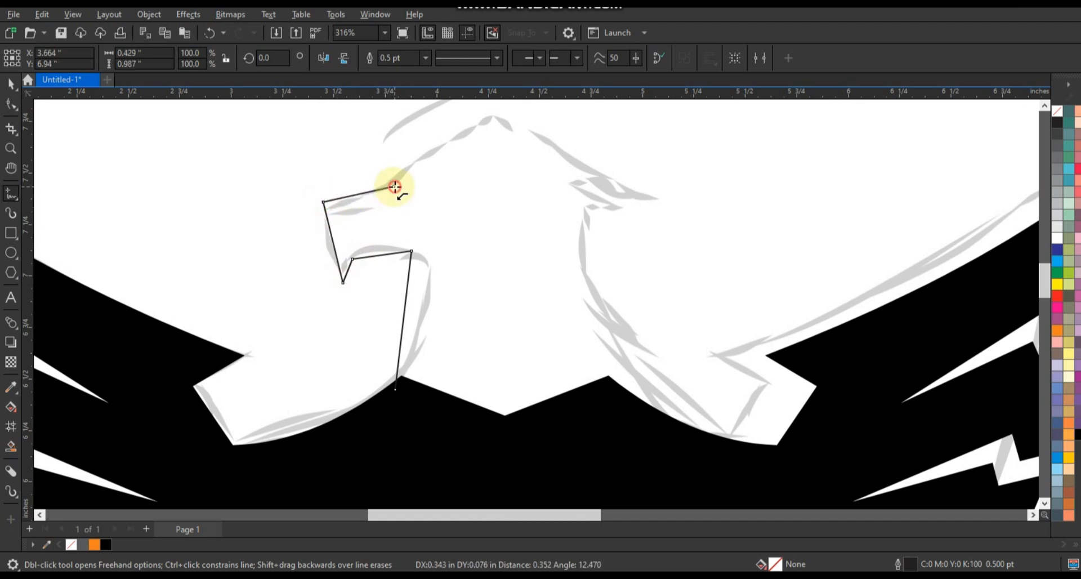
Step: Continue the head outline over the crown, rear crest and back of the neck, closing it inside the body at about 1.61 by 1.61 inches
double_click(394, 187)
double_click(481, 123)
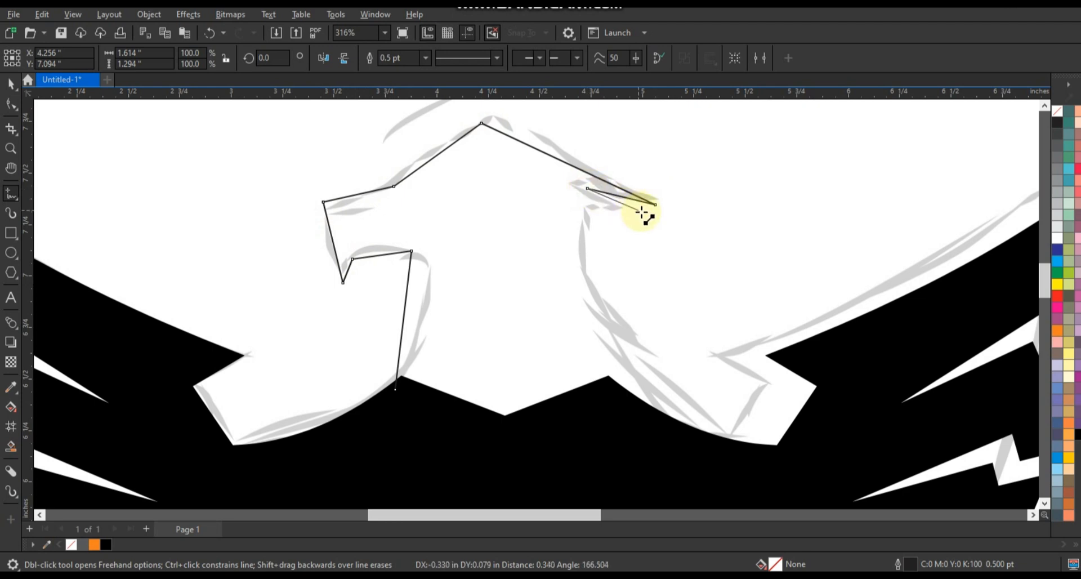
double_click(643, 213)
click(579, 211)
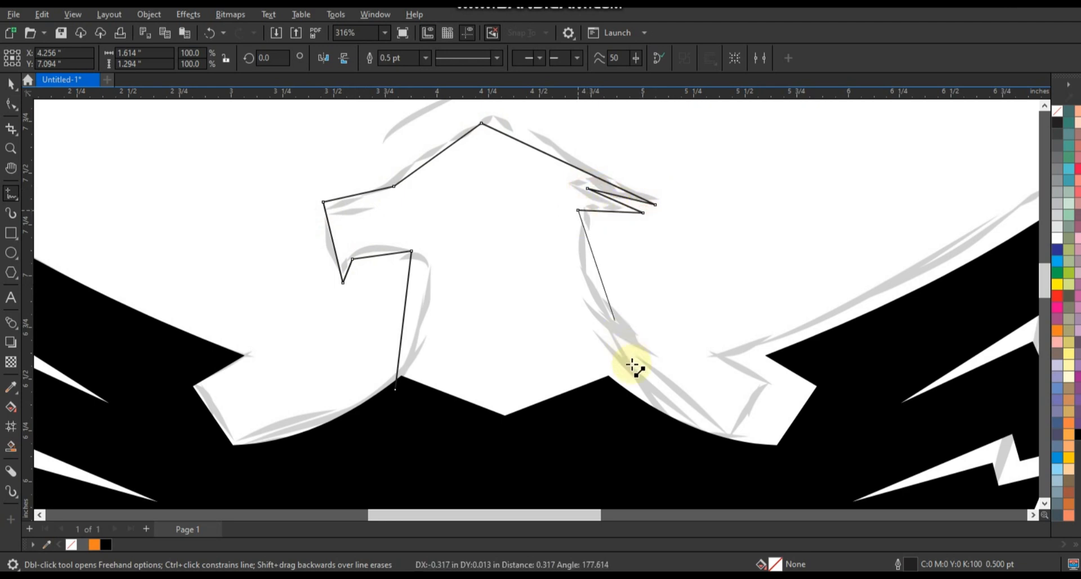
click(640, 404)
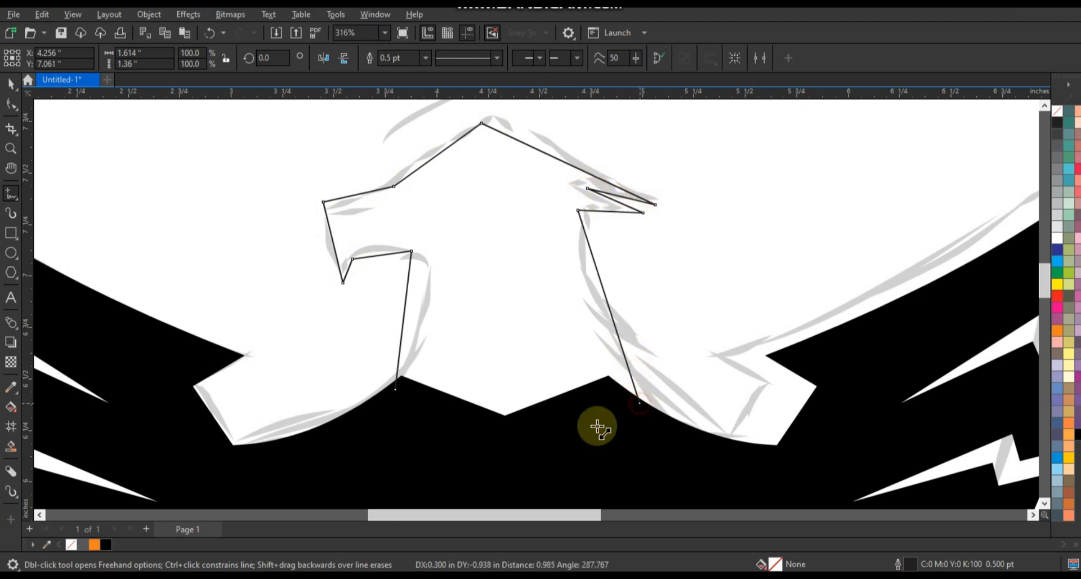
click(539, 453)
click(398, 393)
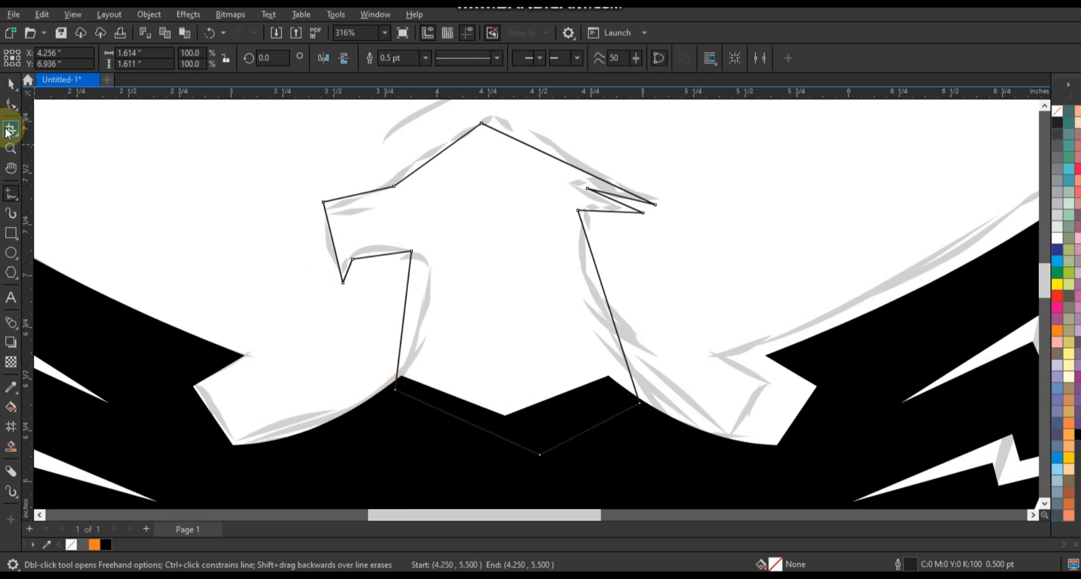
Step: Convert the head outline's segments to curves and bend the front and back of the neck to follow the sketch
click(11, 105)
scroll(310, 190, down, 1)
drag(276, 133, 595, 433)
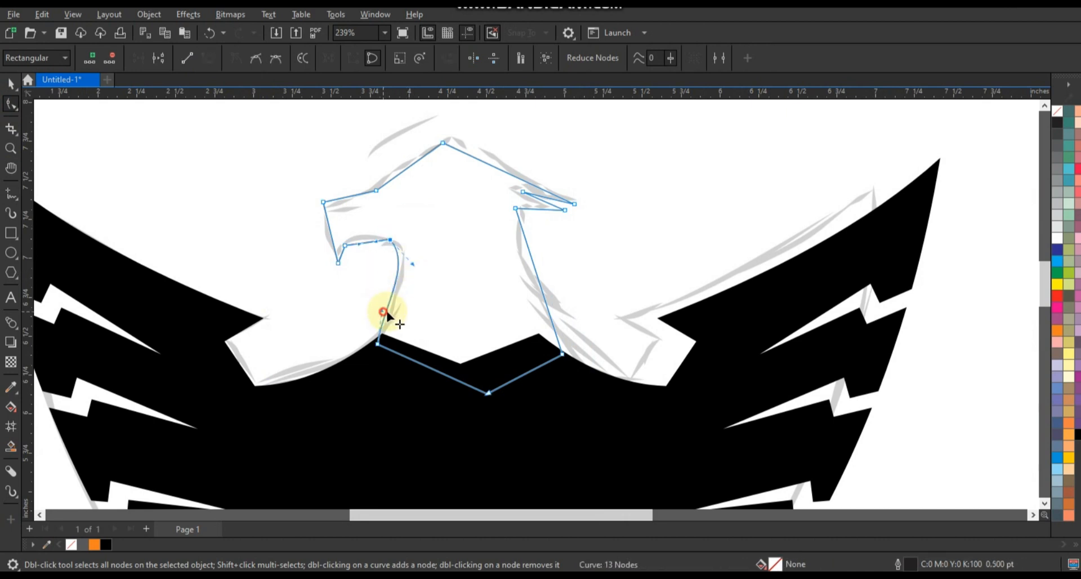
drag(386, 308, 374, 345)
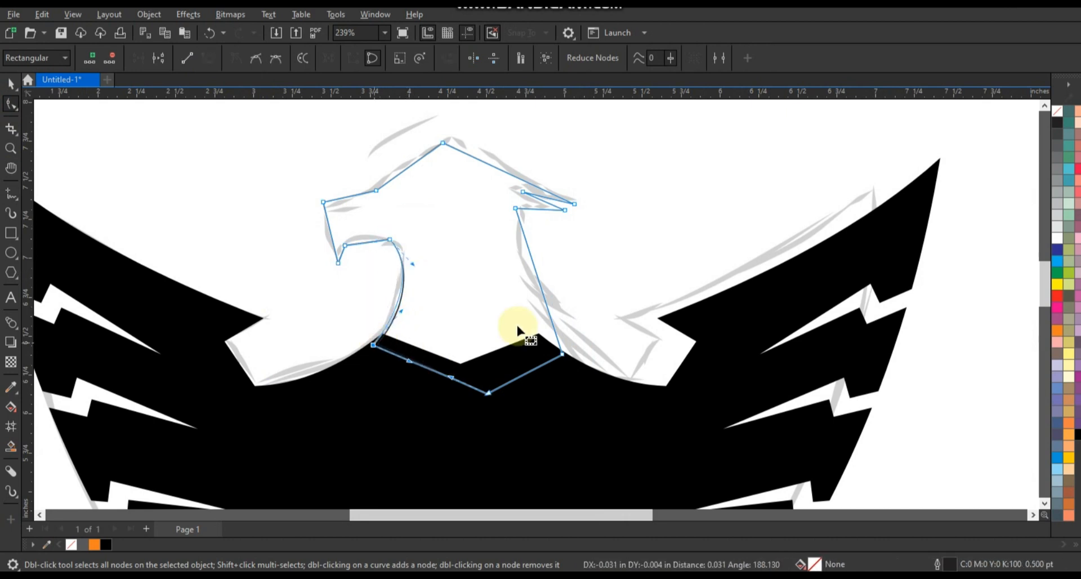
drag(492, 198, 519, 229)
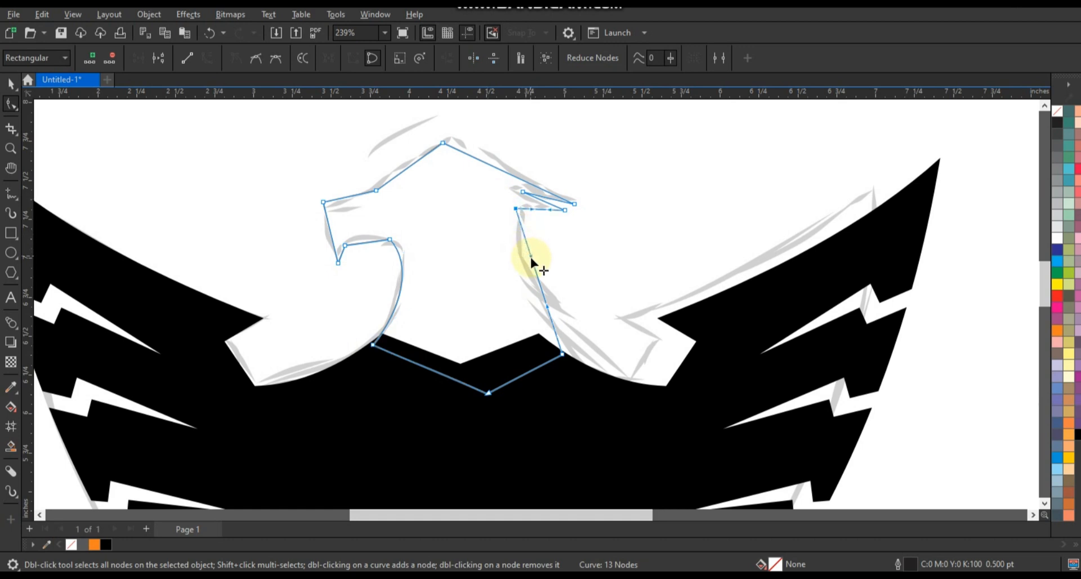
drag(531, 258, 527, 260)
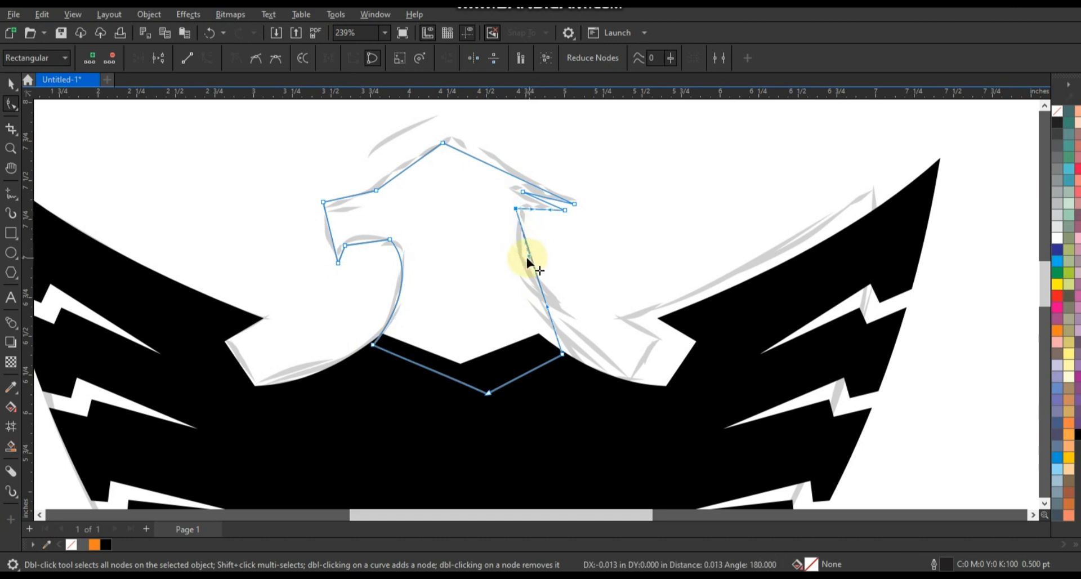
drag(544, 304, 545, 309)
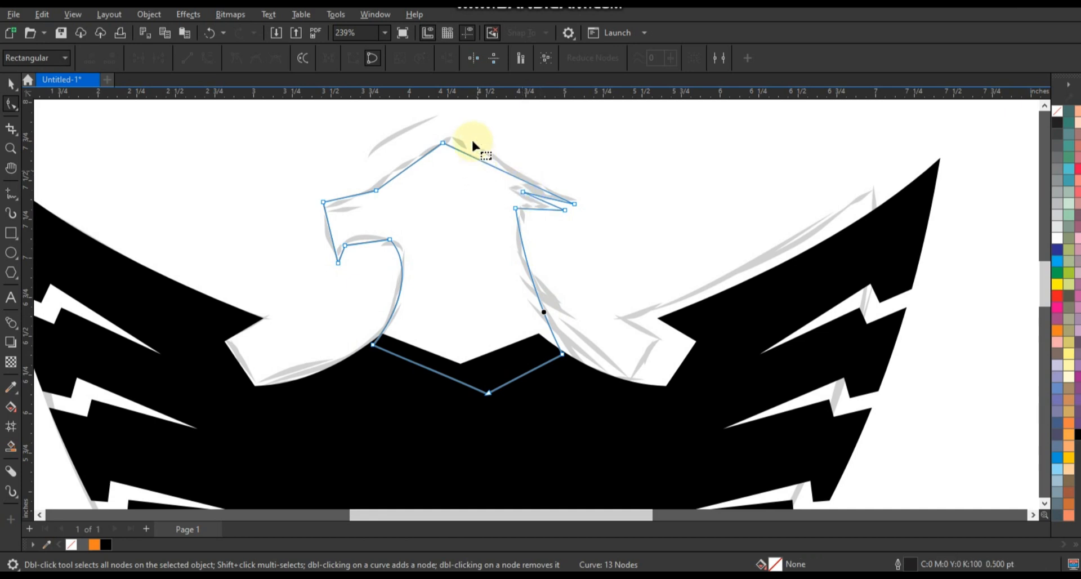
Step: Bend the head outline's crown, rear crest and beak segments into curves that follow the sketch
mouse_move(467, 133)
mouse_down()
mouse_move(422, 169)
mouse_move(474, 142)
mouse_up()
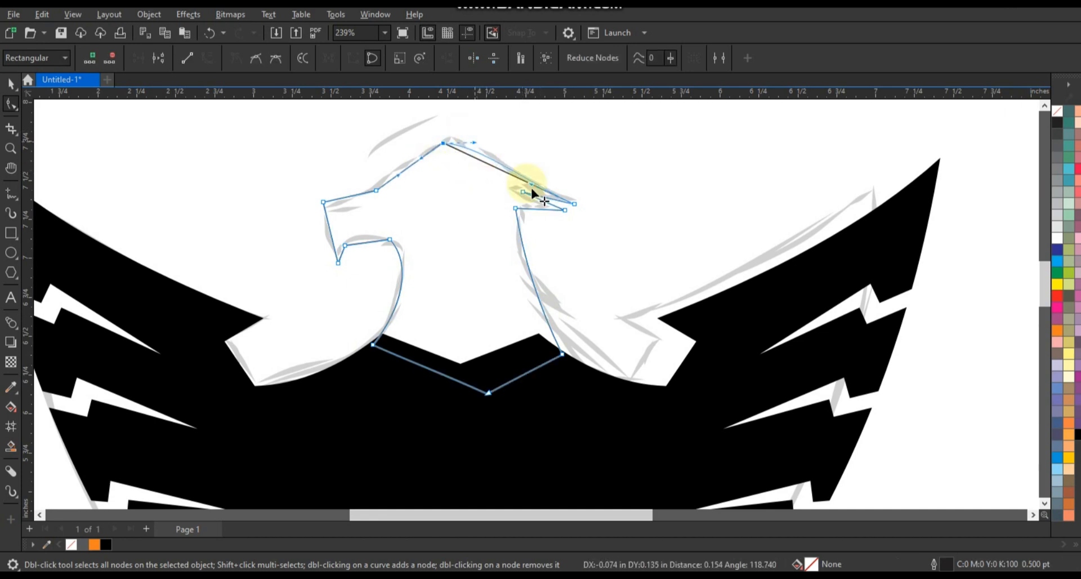
drag(530, 185, 523, 191)
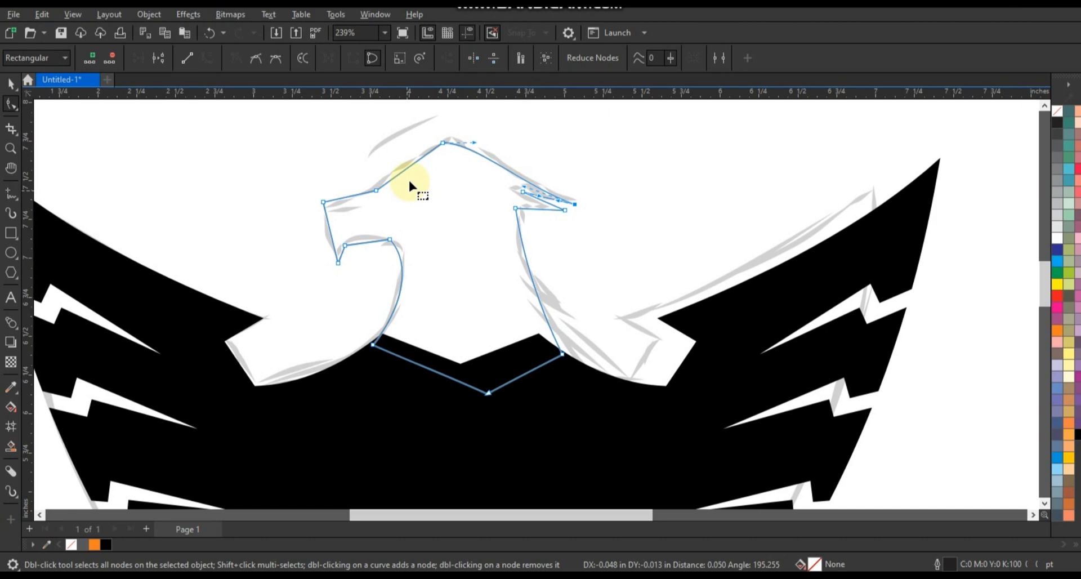
click(328, 233)
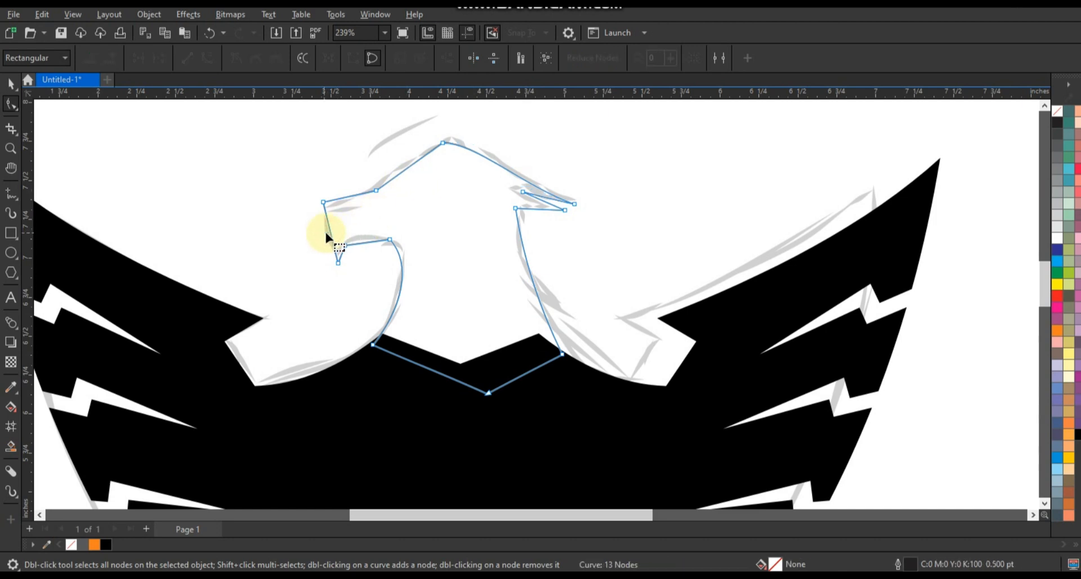
drag(327, 233, 367, 243)
Step: Weld the head outline to the black eagle body
click(11, 84)
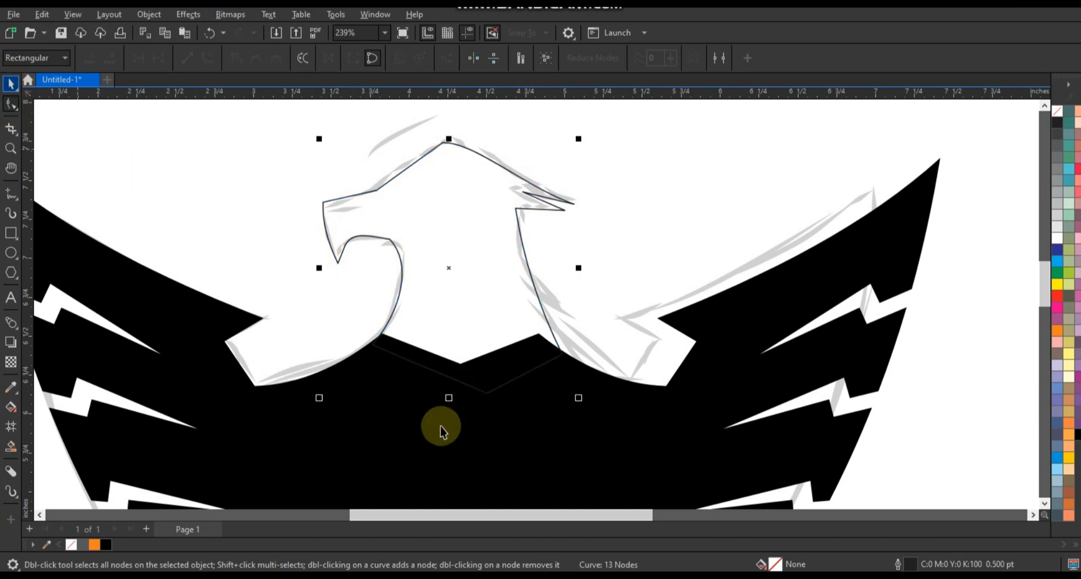
click(436, 444)
click(372, 58)
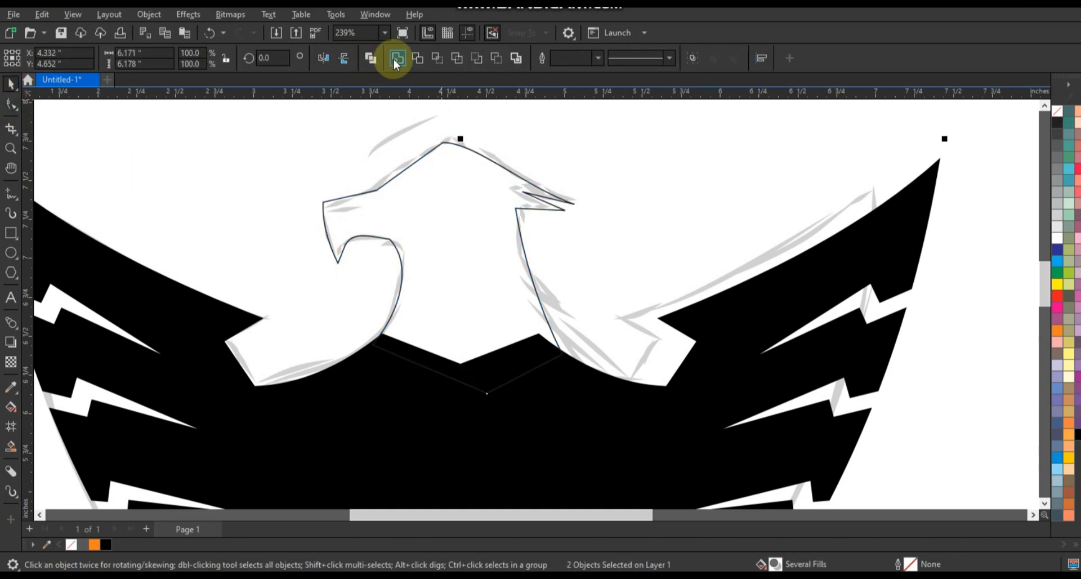
Step: Centre the eagle on the shield outline horizontally and vertically, and enlarge it slightly to about 6.217 by 6.224 inches
scroll(425, 196, down, 11)
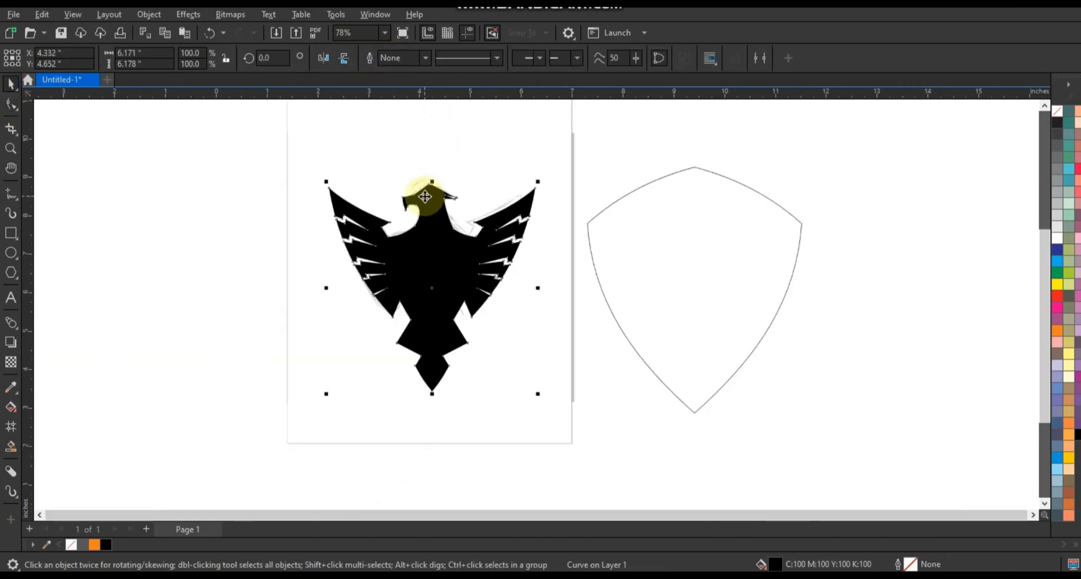
shift+click(663, 301)
key(c)
key(e)
click(810, 337)
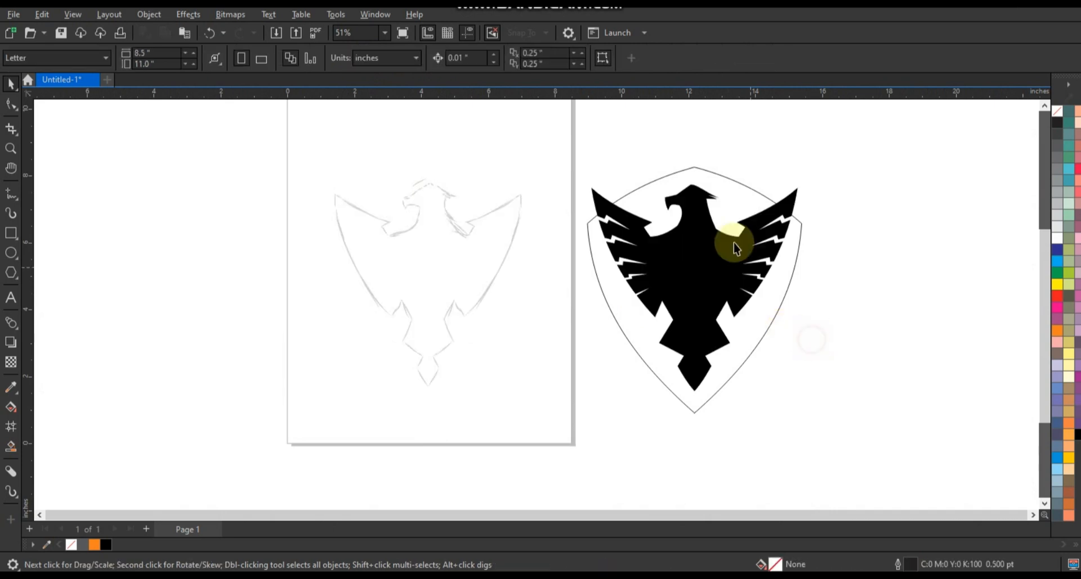
click(807, 186)
drag(804, 179, 806, 177)
click(829, 226)
Step: Place a copy of the shield outline and eagle beside the originals and weld the copy into one silhouette
click(795, 252)
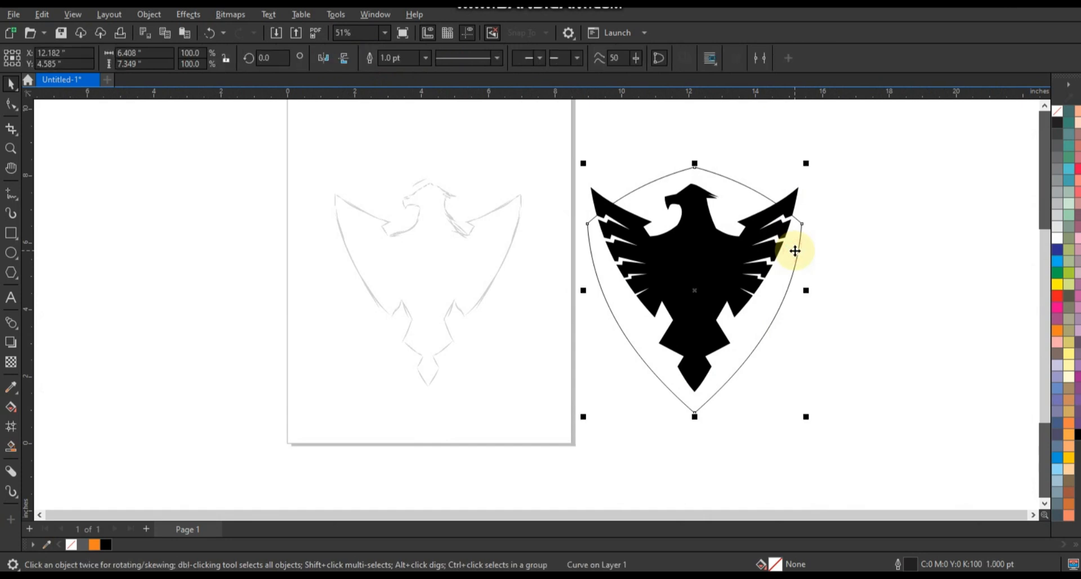
shift+click(708, 284)
drag(823, 282, 941, 284)
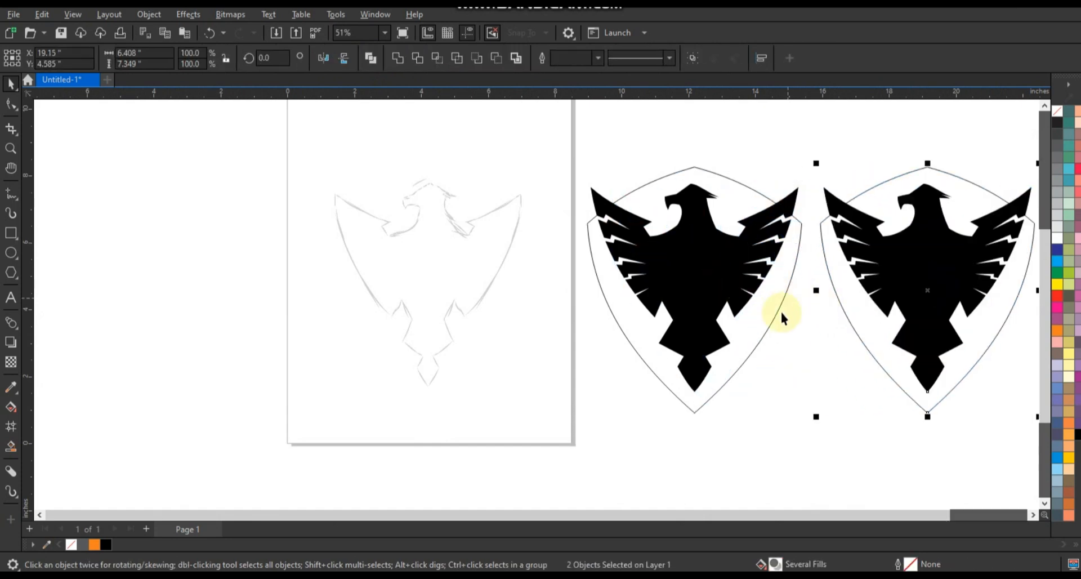
click(397, 58)
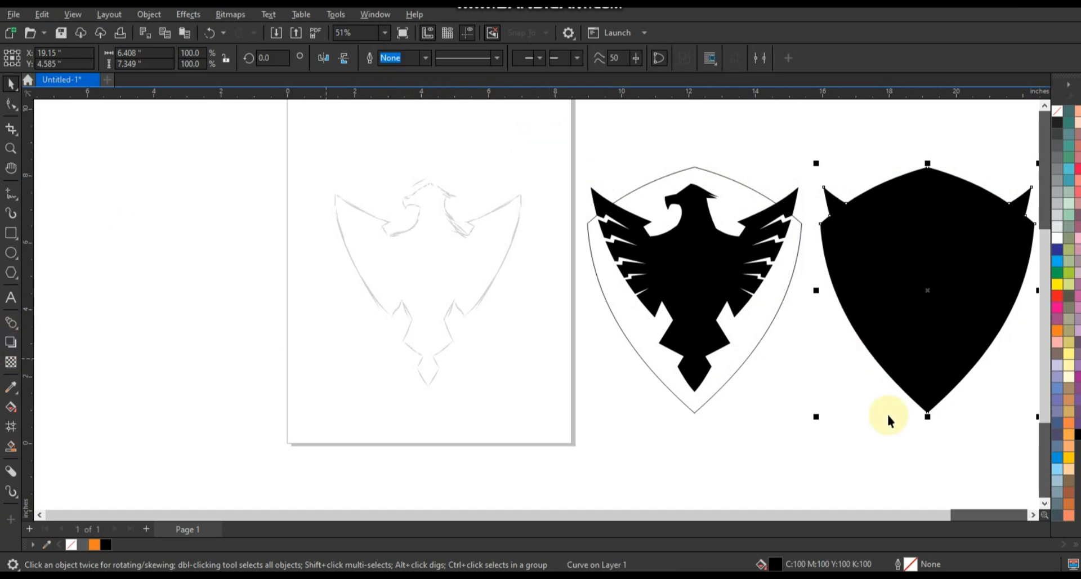
Step: Add a one-step outward contour of about 0.212 inch around the welded shield silhouette
click(1034, 515)
click(1033, 514)
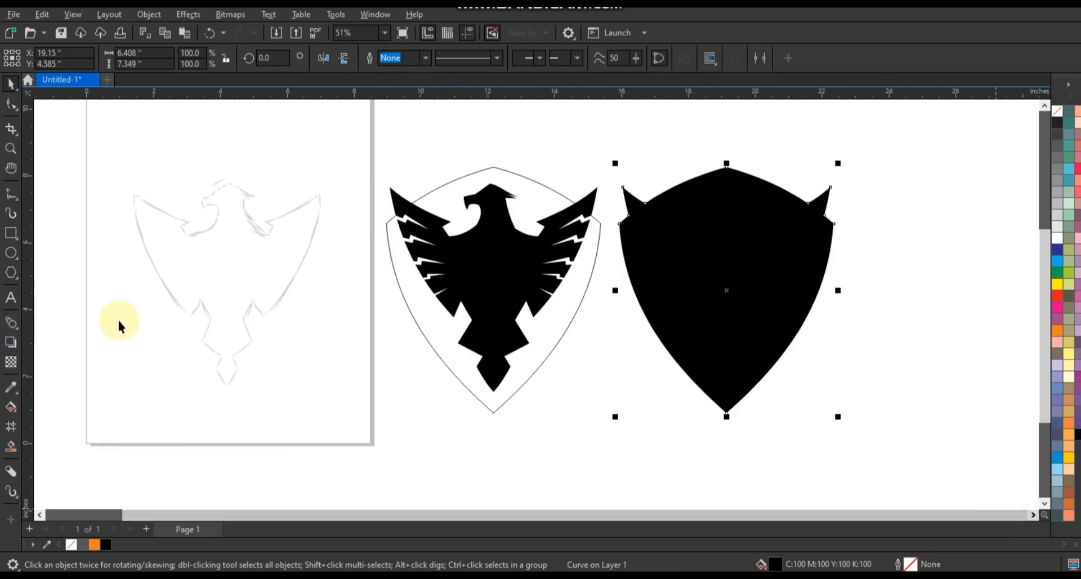
click(19, 333)
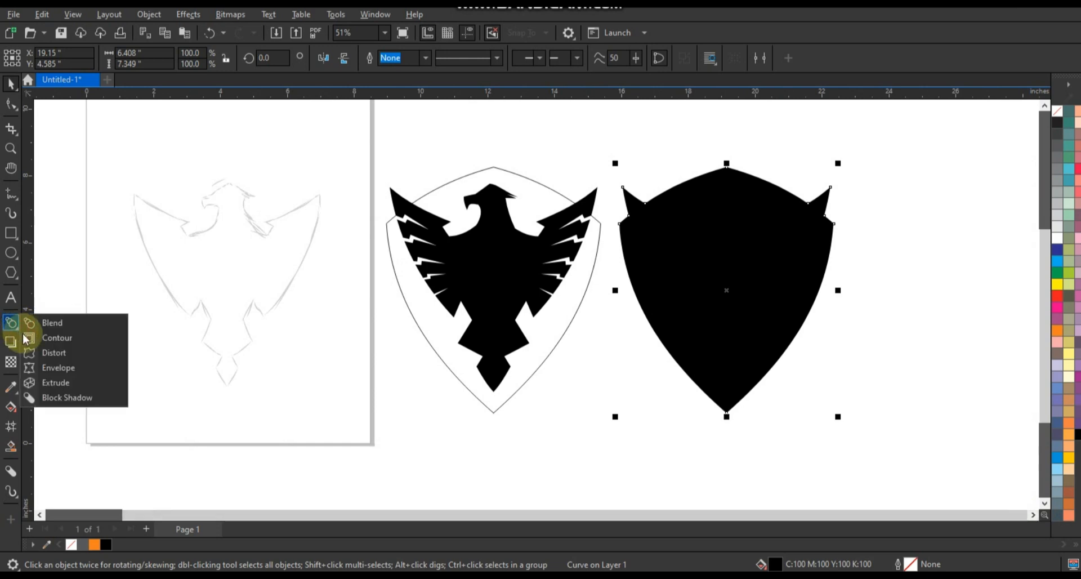
click(51, 321)
drag(831, 188, 836, 171)
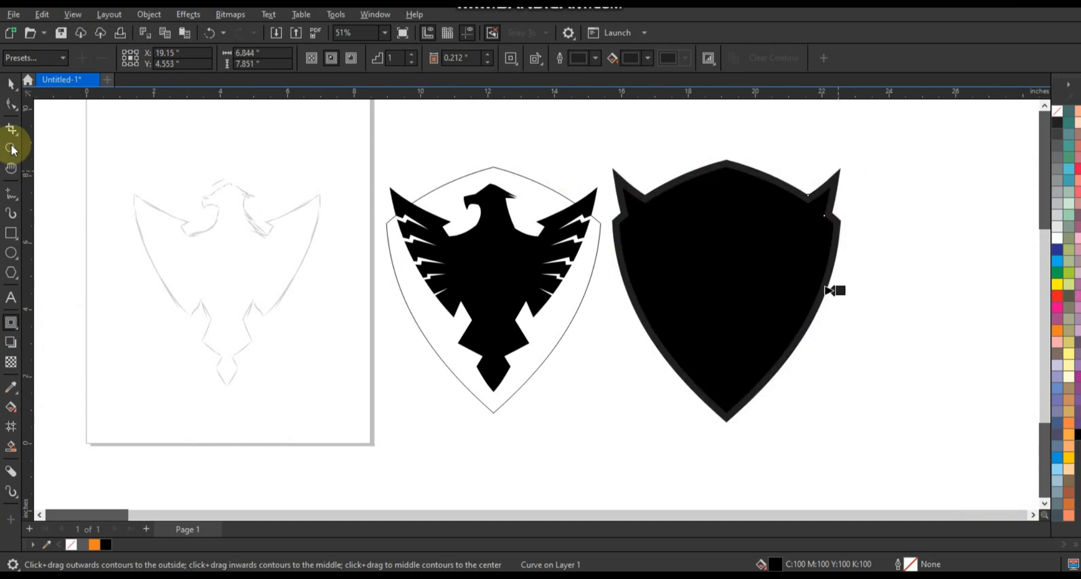
Step: Break the silhouette's contour apart and delete the original inner silhouette, keeping the enlarged shape
click(11, 83)
click(141, 17)
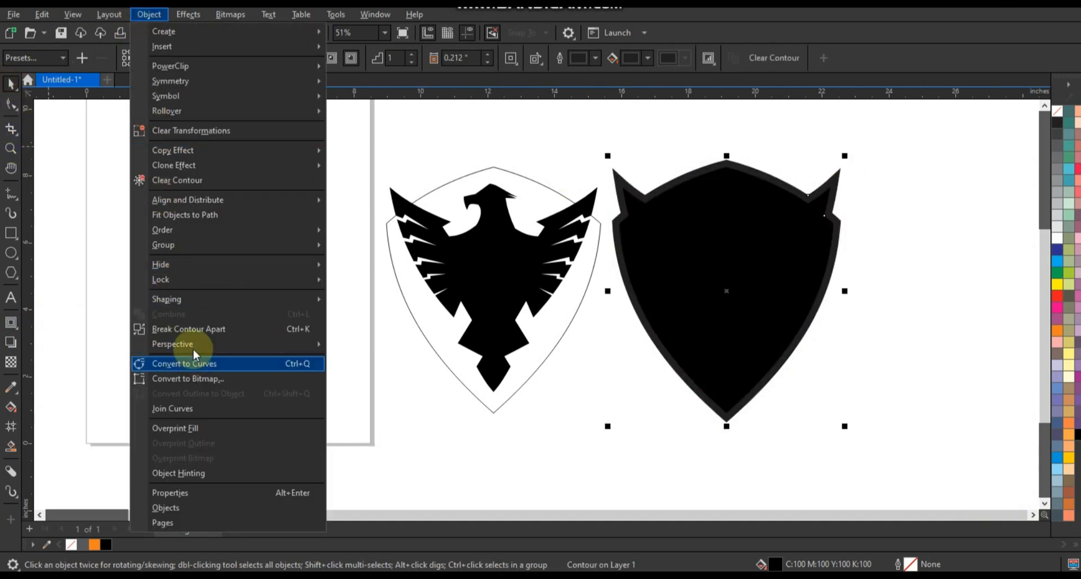
click(189, 330)
click(778, 270)
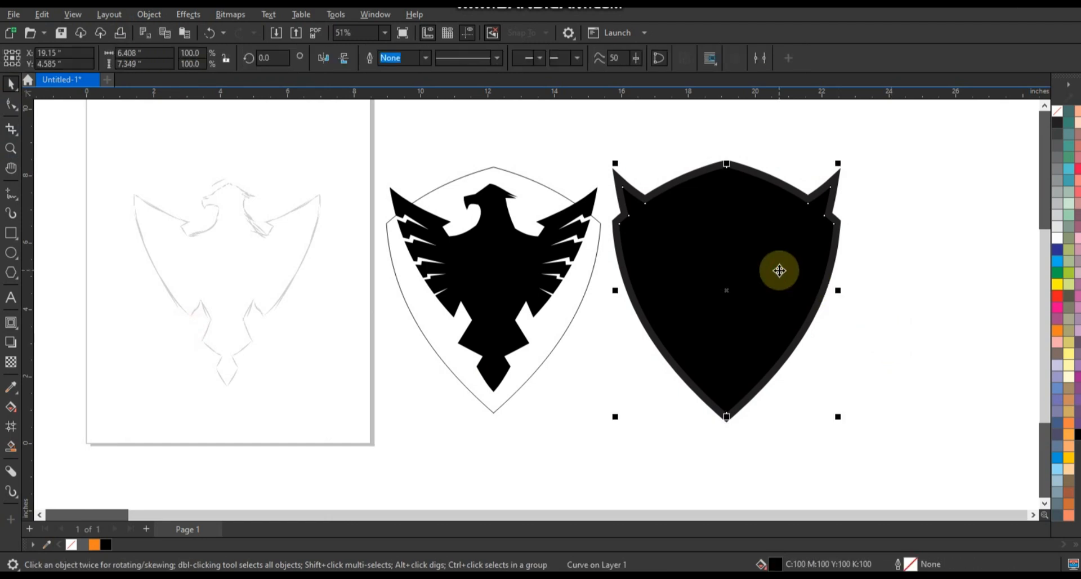
key(Delete)
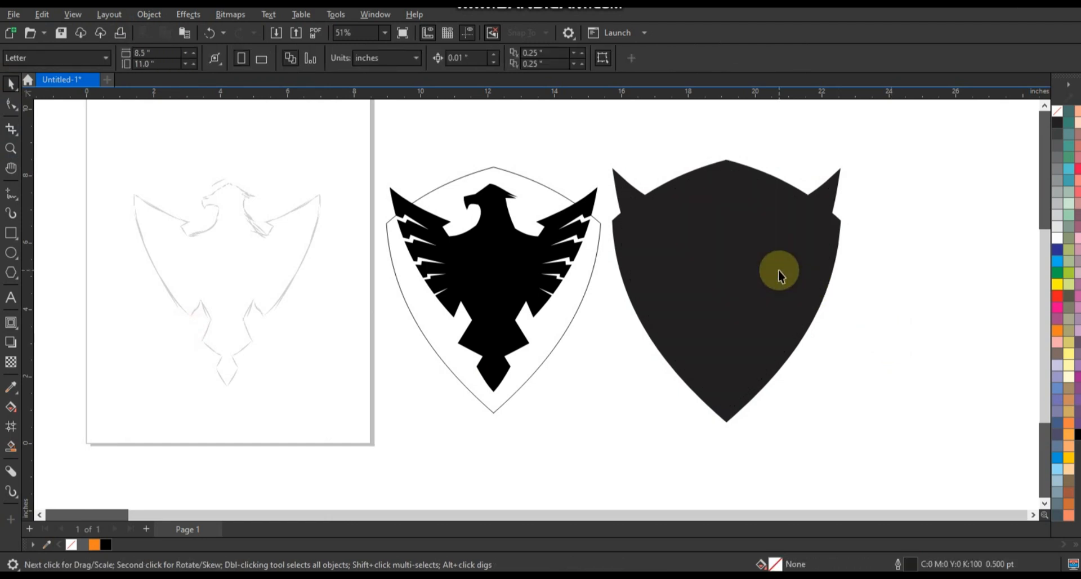
Step: Replace the enlarged silhouette's fill with a black outline and centre it horizontally over the original shield and eagle
click(778, 269)
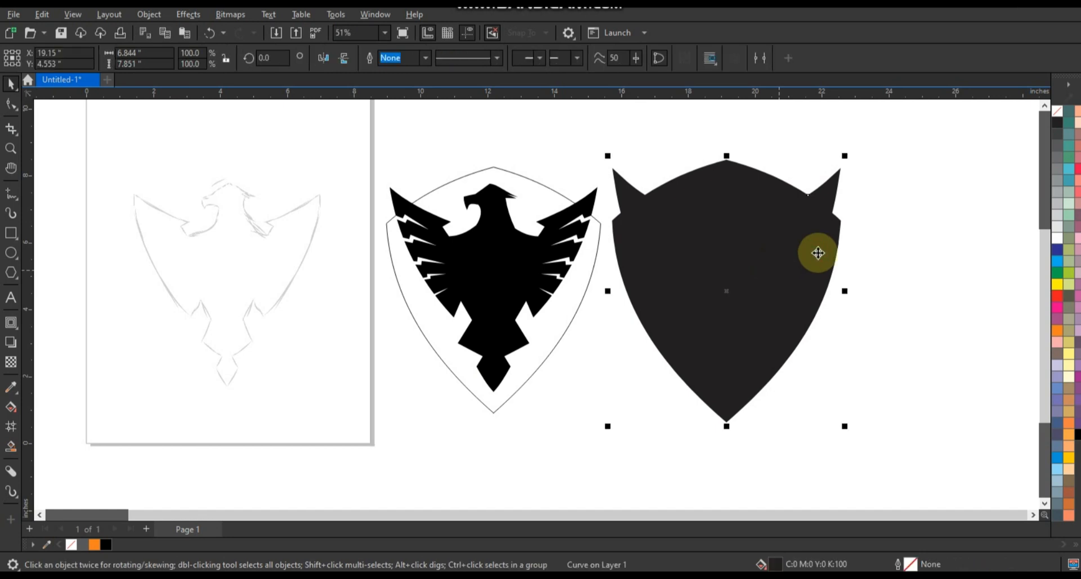
click(1059, 115)
right_click(1058, 120)
click(1043, 131)
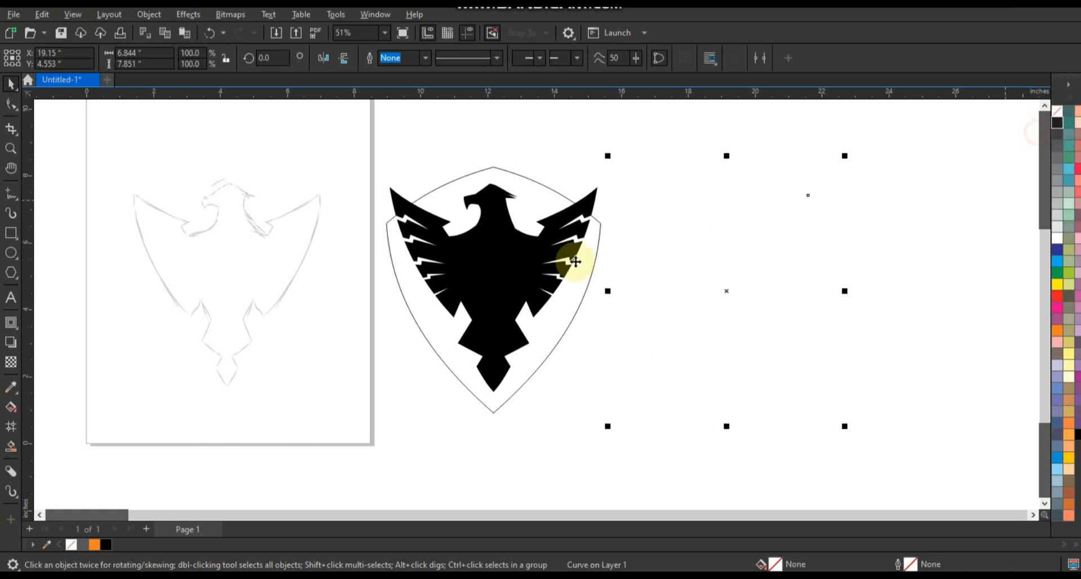
shift+click(592, 270)
key(c)
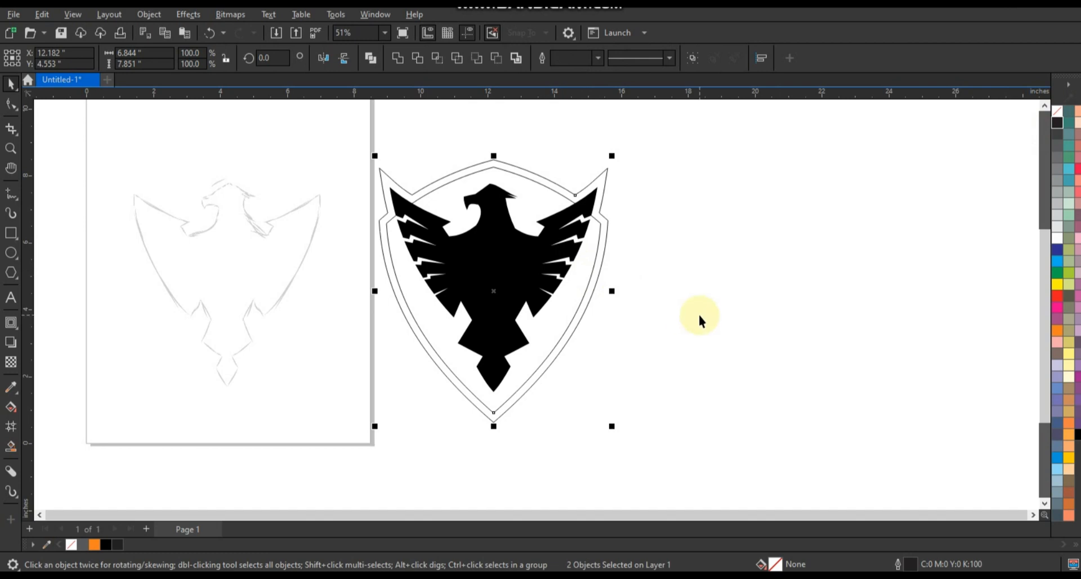
click(700, 321)
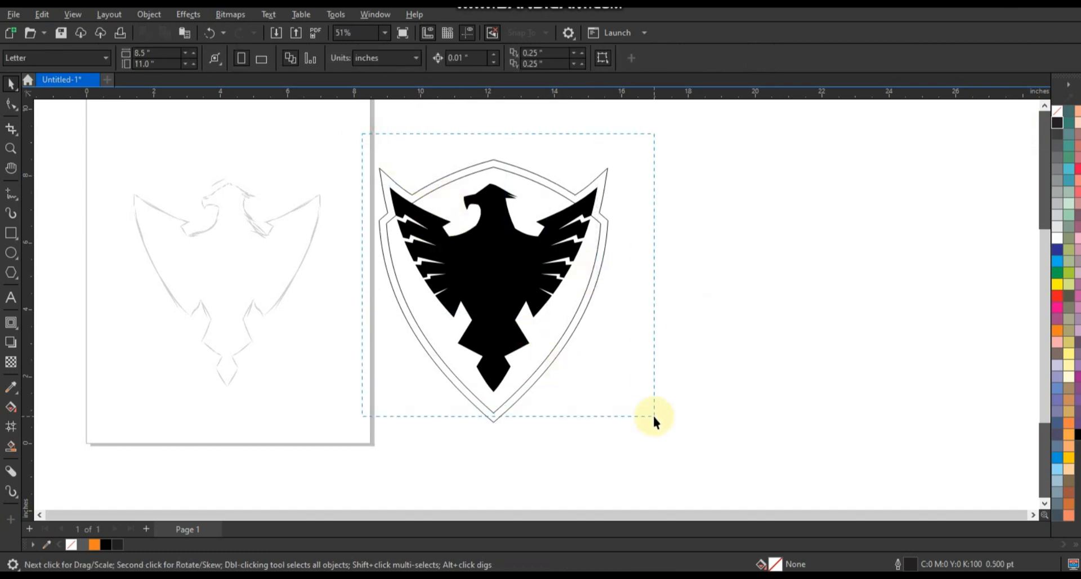
Step: Add a one-step outward contour of about 0.11 inch around the black eagle
drag(654, 417, 654, 417)
key(shift+F2)
key(Escape)
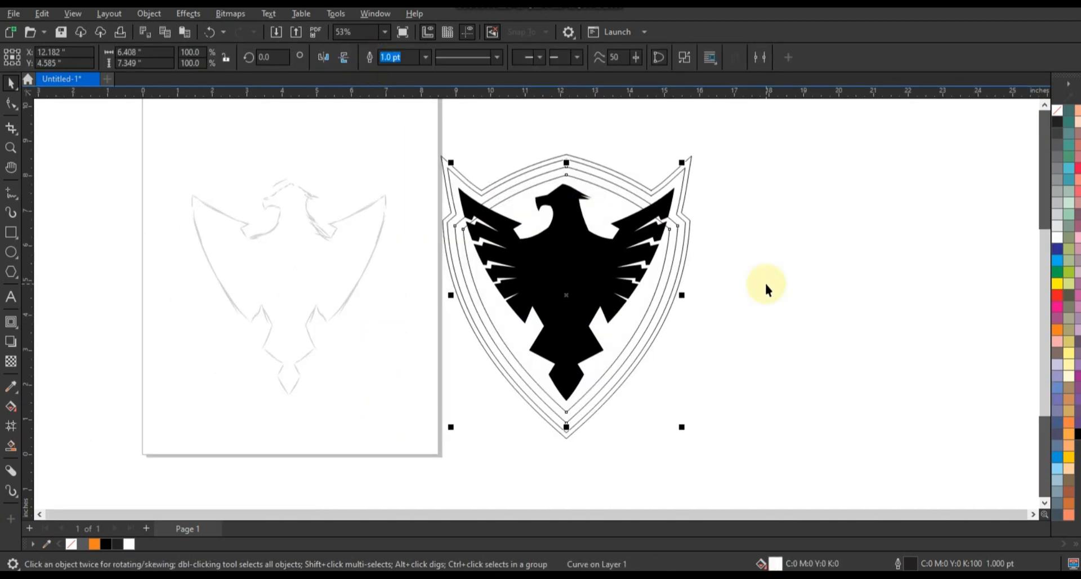
click(766, 287)
click(596, 270)
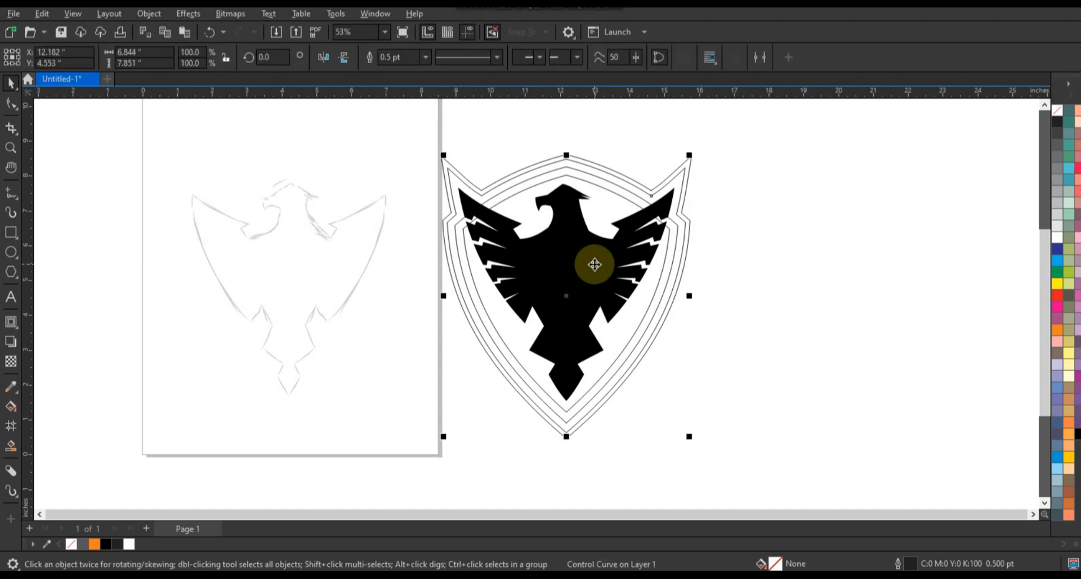
click(794, 282)
click(683, 208)
click(672, 198)
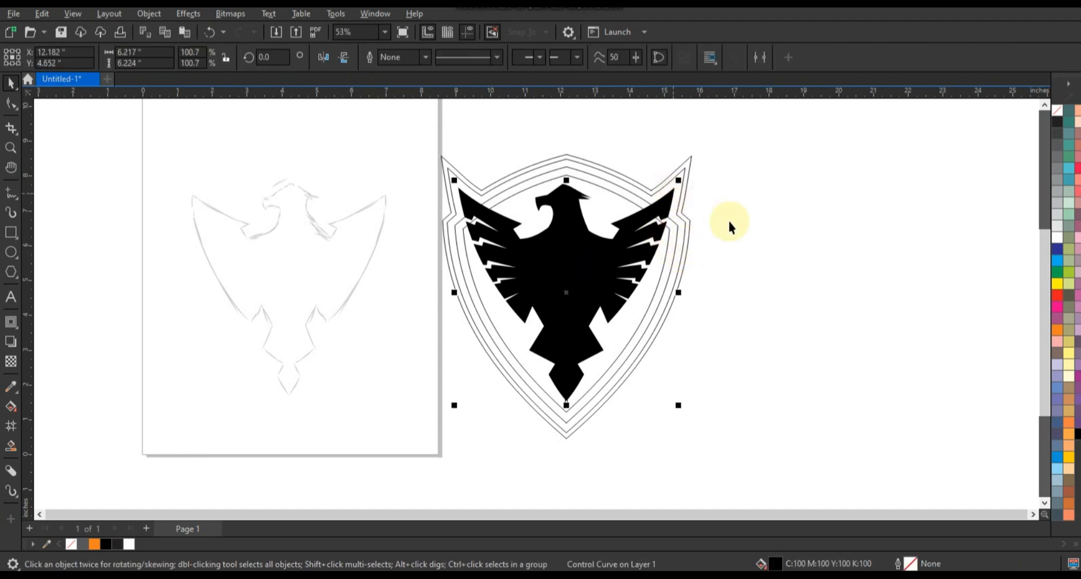
click(10, 321)
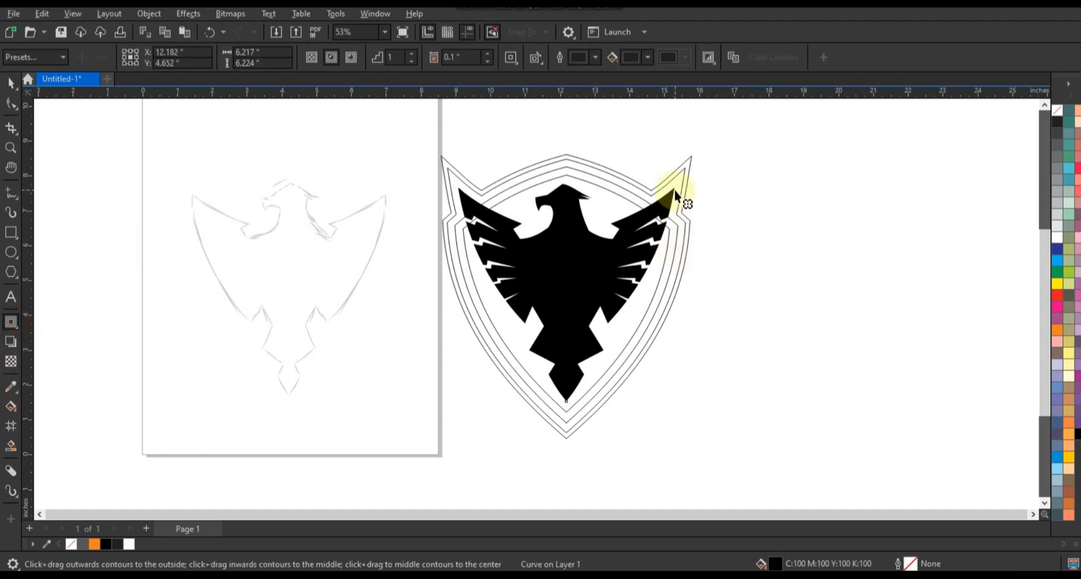
drag(676, 182, 679, 182)
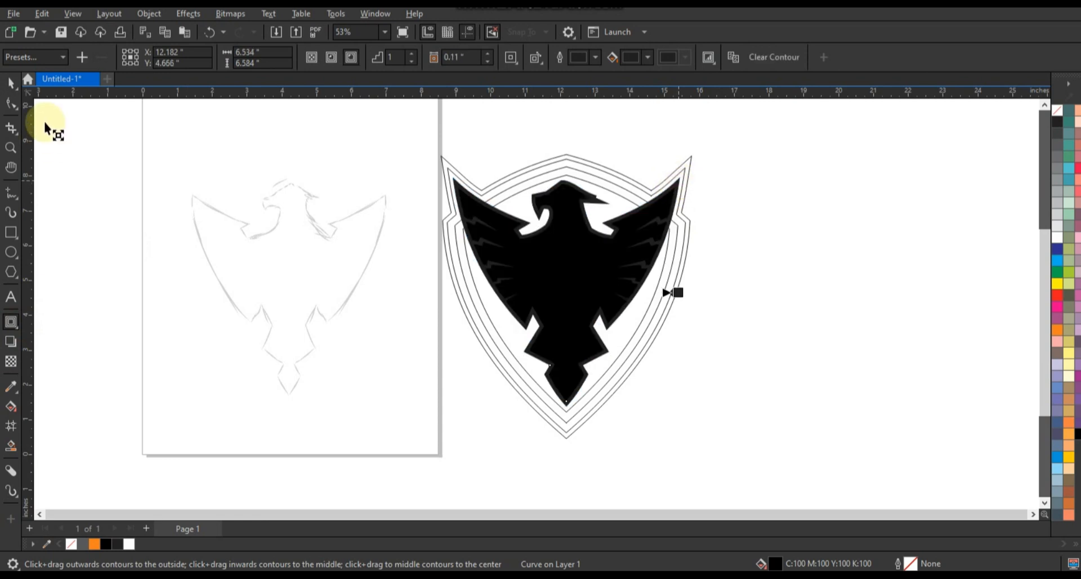
Step: Break the eagle's contour apart and fill the separated contour shape with white
click(11, 83)
click(148, 13)
click(180, 329)
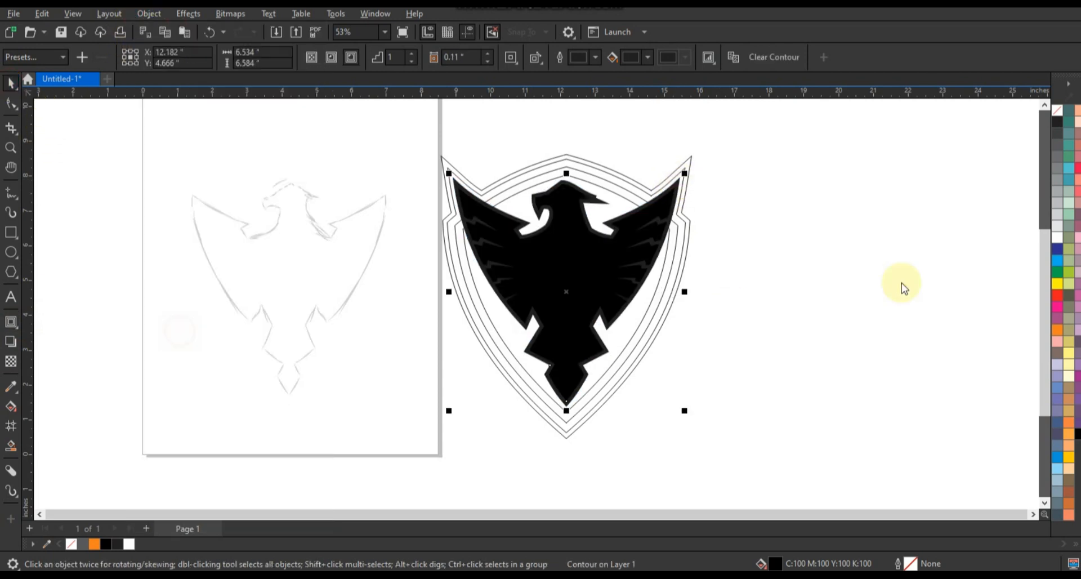
click(681, 180)
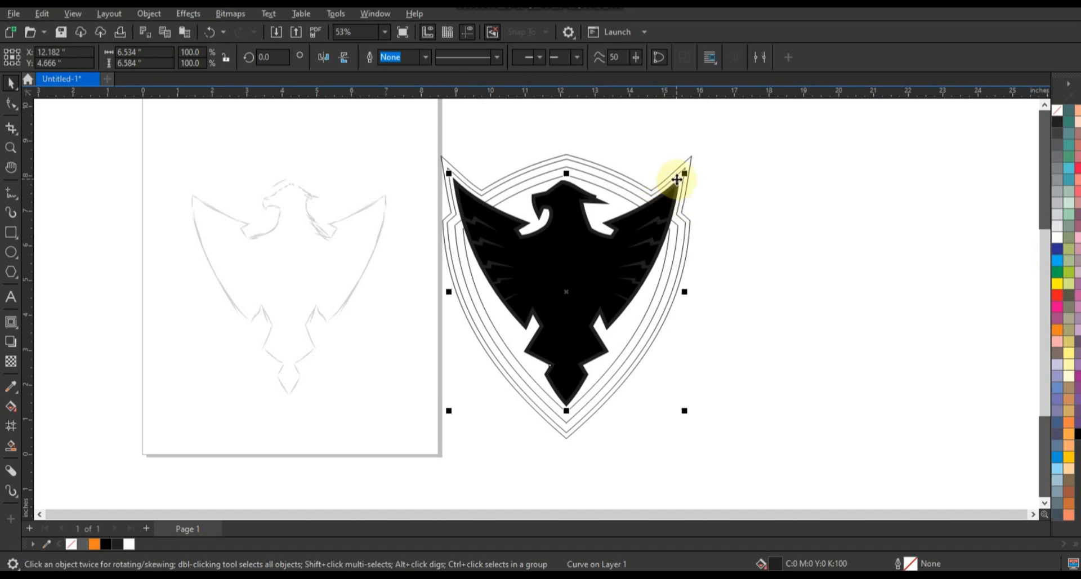
click(1057, 239)
click(886, 239)
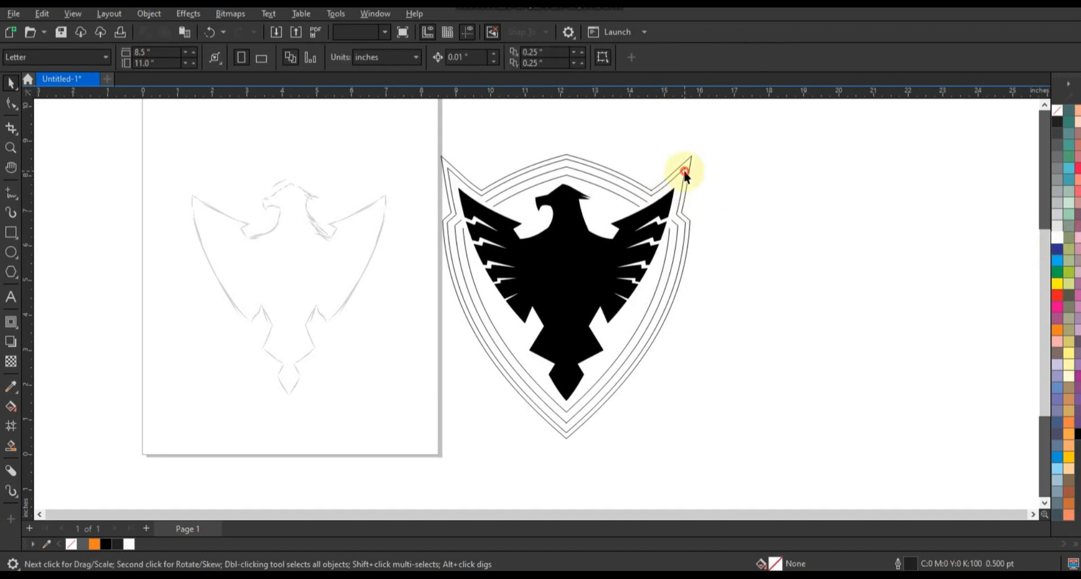
Step: Fill the curve inside the outermost shield contour with white and send it to the back
click(684, 173)
click(1057, 236)
key(shift+Page_Down)
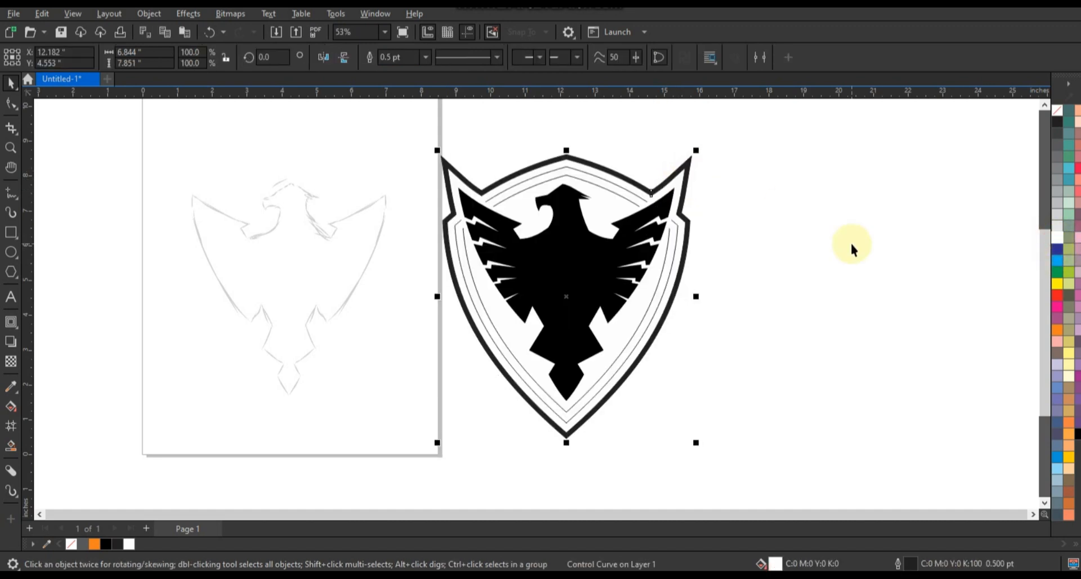
click(852, 245)
Step: Fill the inner shield ring with black and remove the outlines from the whole logo
click(668, 236)
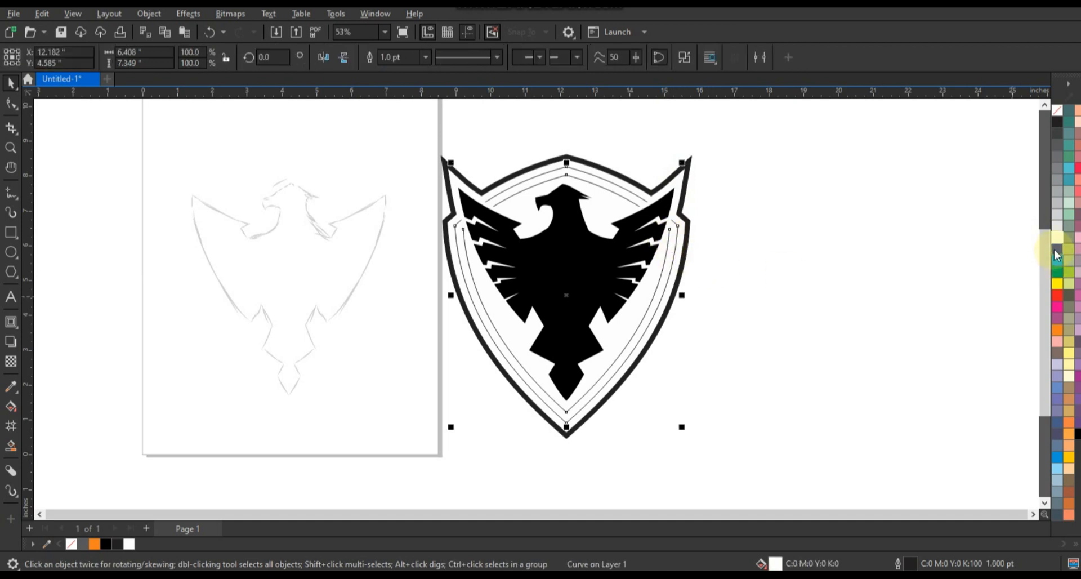
click(1076, 433)
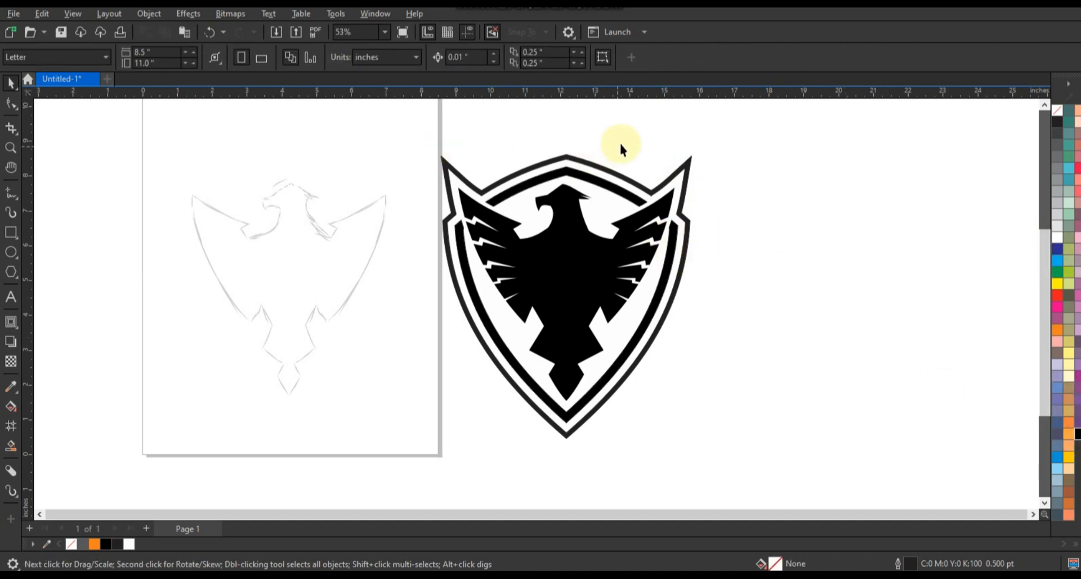
drag(747, 126, 394, 465)
right_click(1057, 111)
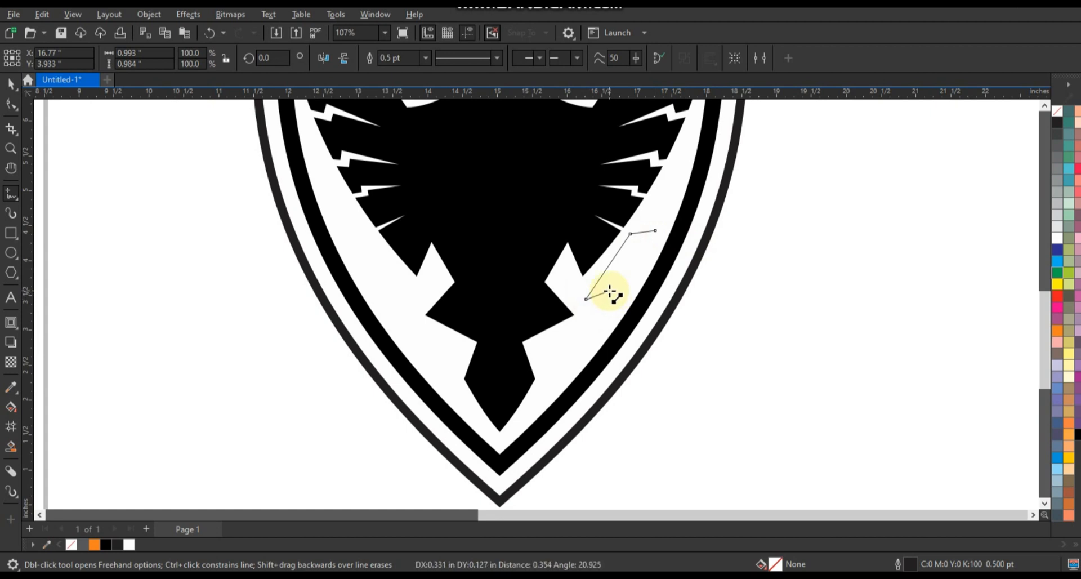
Step: Finish a closed lightning bolt of about 1.44 by 1.96 inches between the eagle's right wing and the shield, and fill it black
click(609, 290)
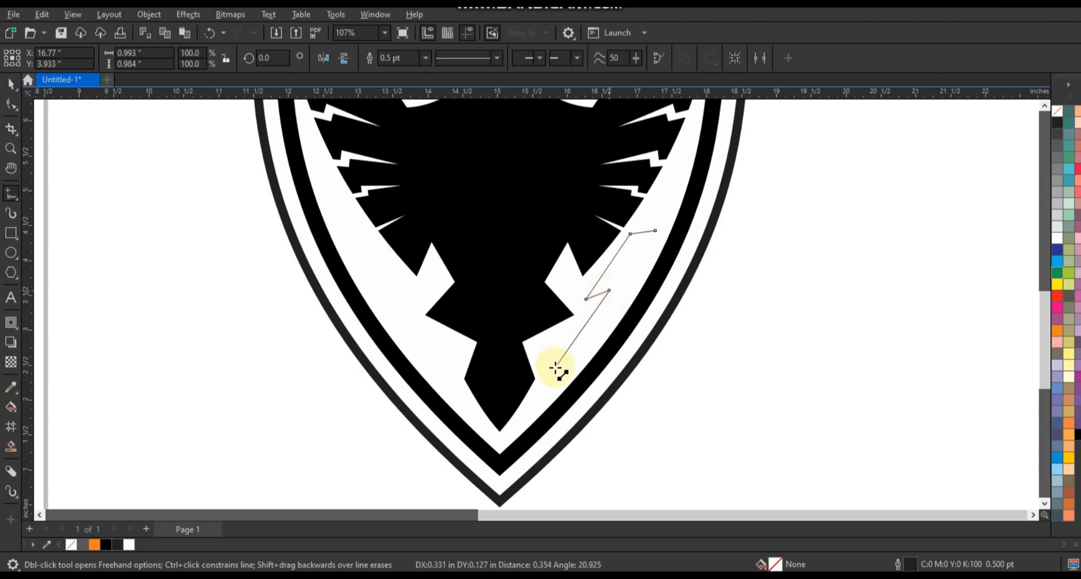
click(555, 367)
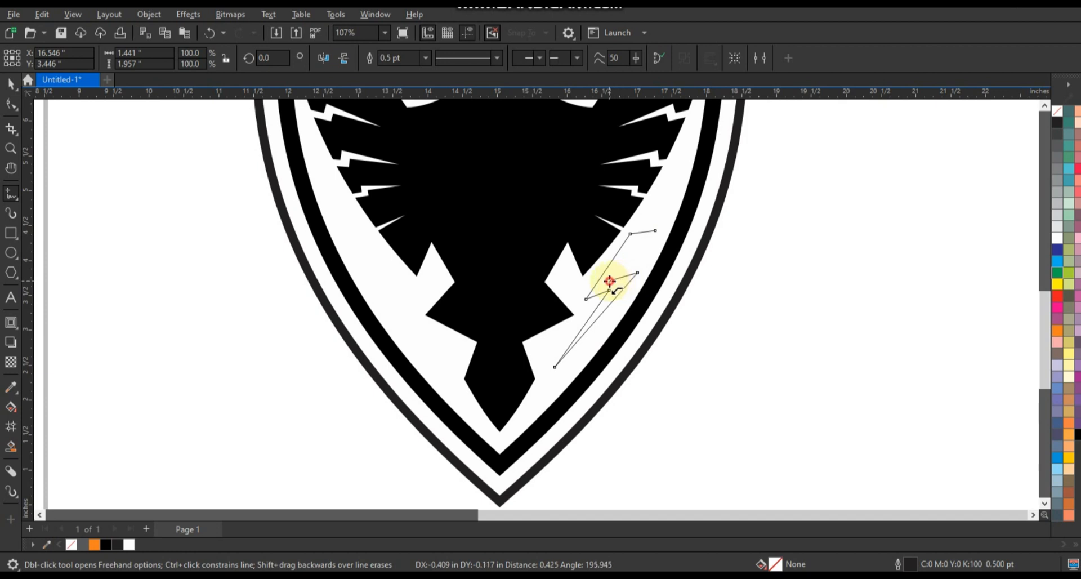
click(609, 280)
click(657, 232)
click(11, 84)
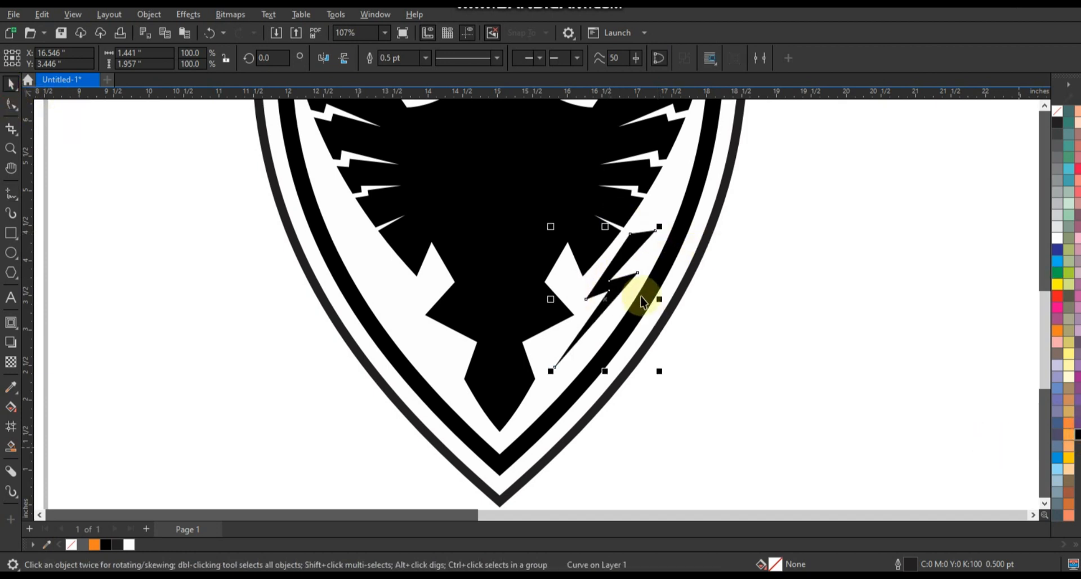
Step: Mirror a copy of the lightning bolt to the eagle's other side, combine both bolts, and centre them horizontally on the shield
drag(659, 299, 384, 289)
shift+click(617, 298)
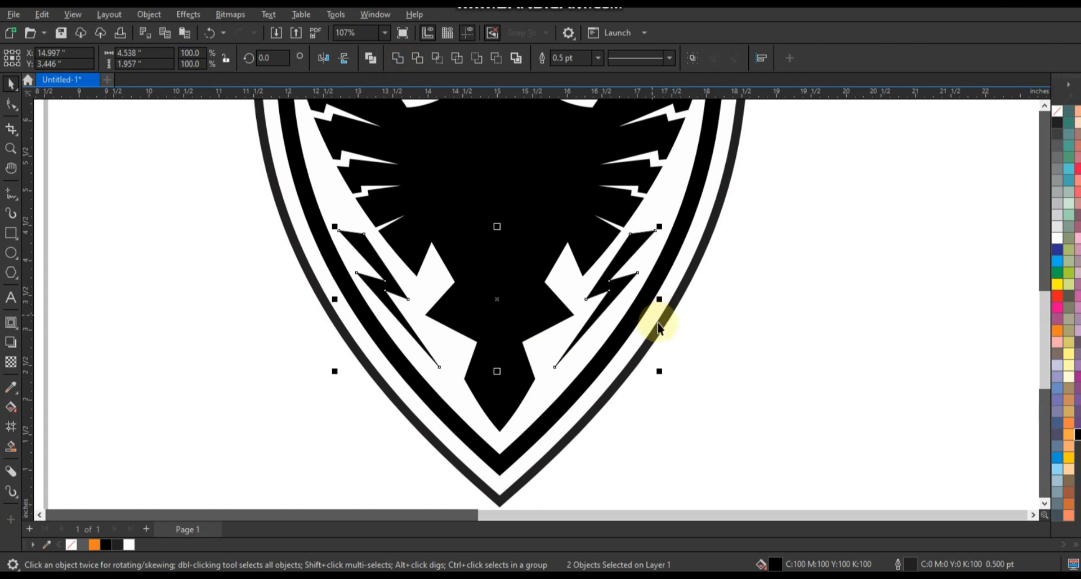
key(ctrl+l)
shift+click(662, 323)
key(c)
click(697, 336)
Step: Try filling the outermost shield contour with black and shifting it slightly, undoing both changes
click(666, 321)
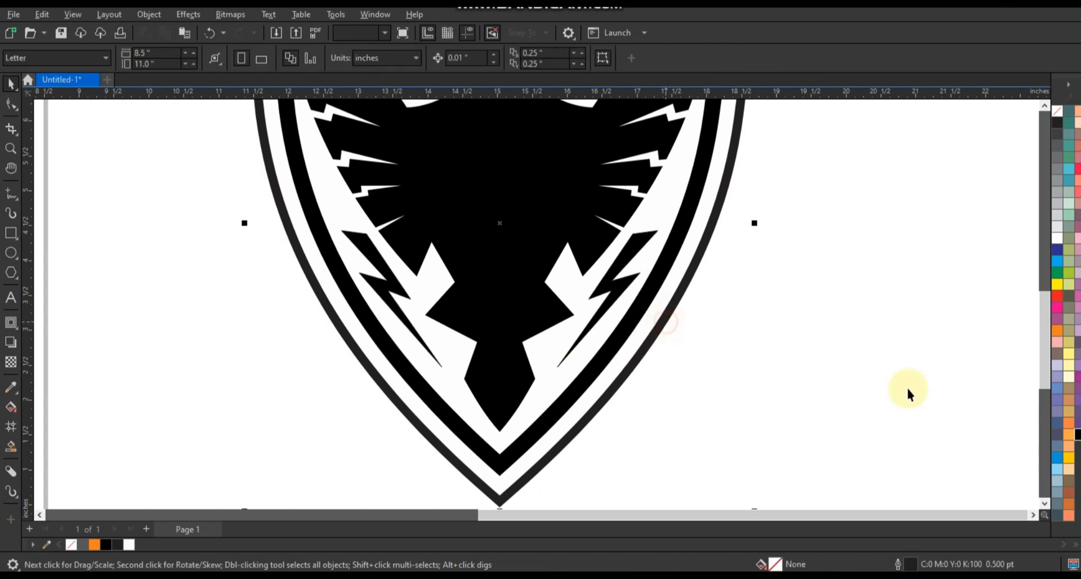
click(1078, 434)
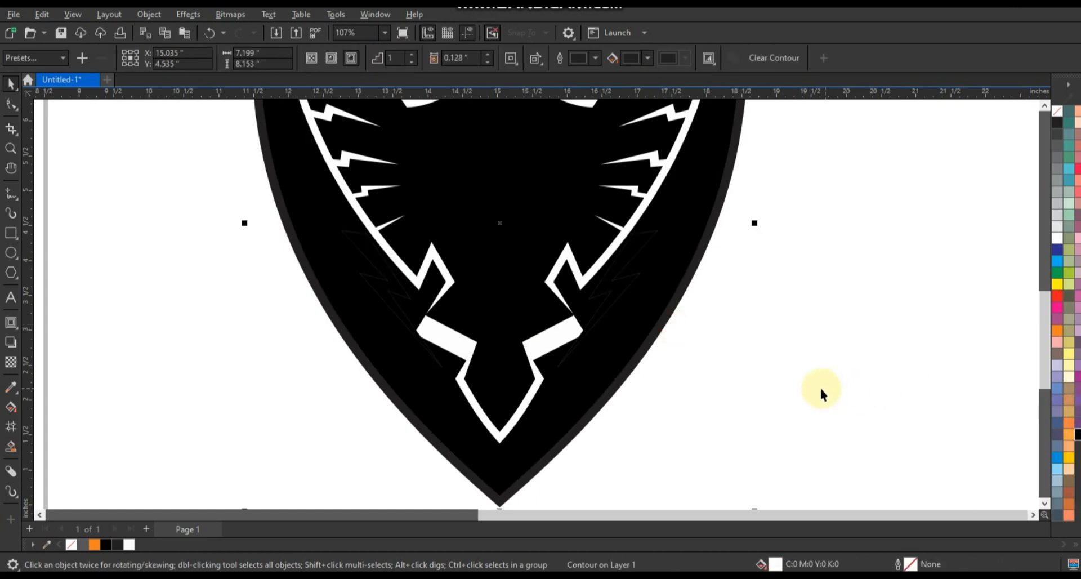
key(ctrl+z)
drag(674, 324, 684, 334)
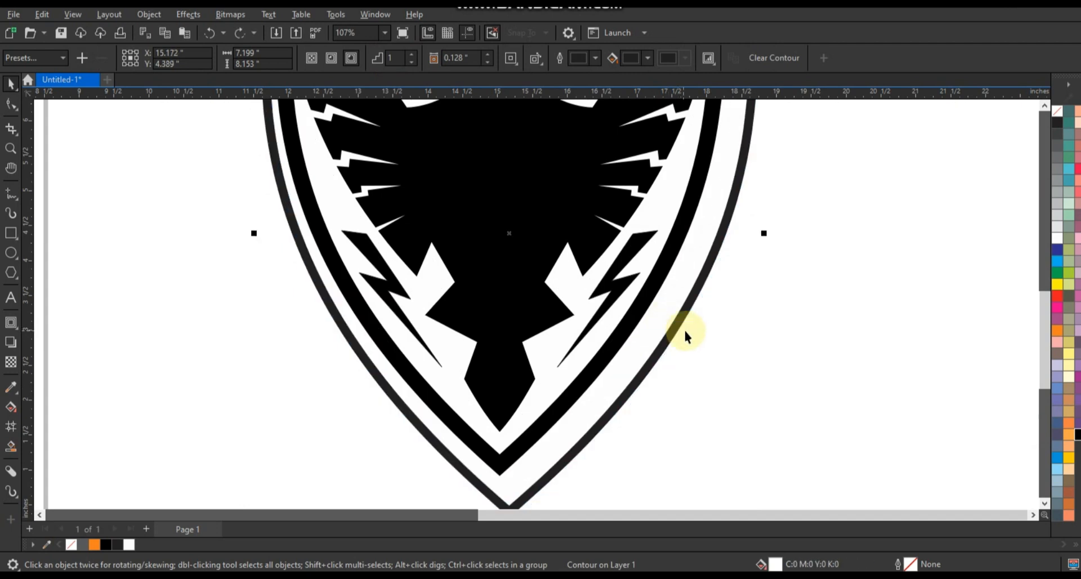
key(ctrl+z)
Step: Try a black outline colour on the outermost shield contour, then undo the trial changes
right_click(1078, 435)
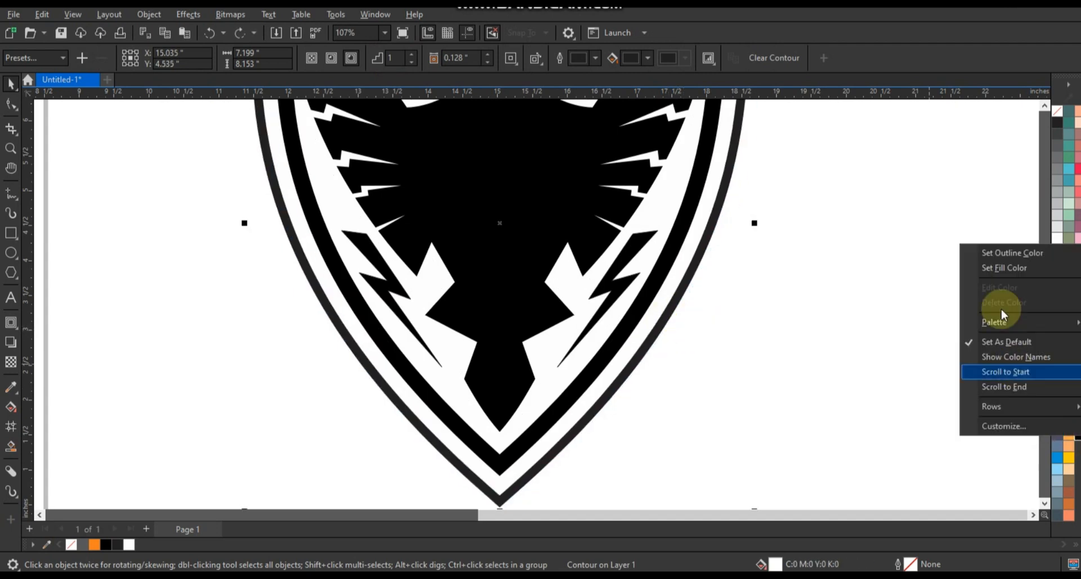
click(989, 253)
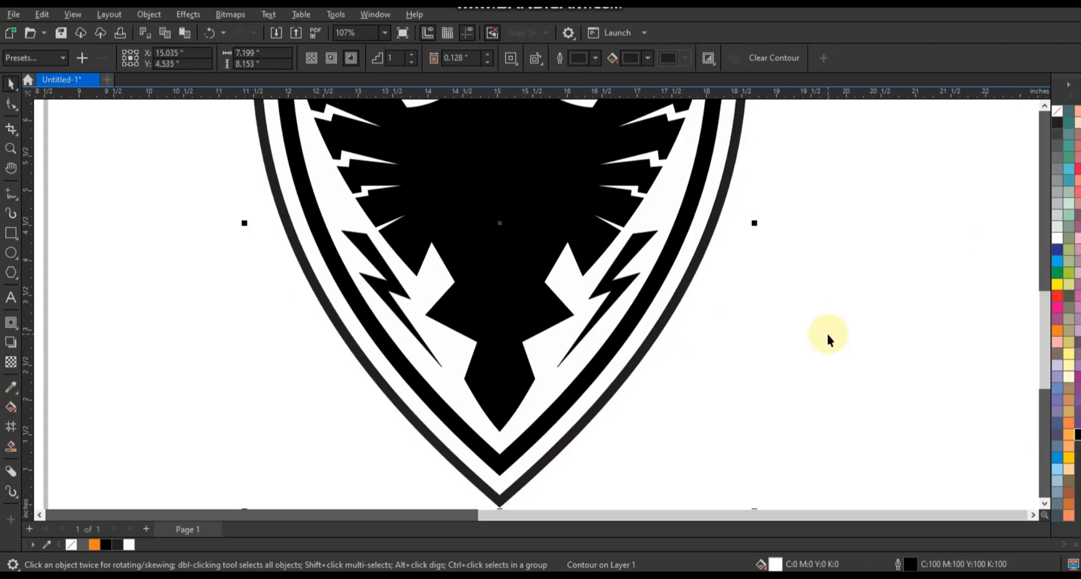
click(821, 336)
drag(688, 276, 750, 319)
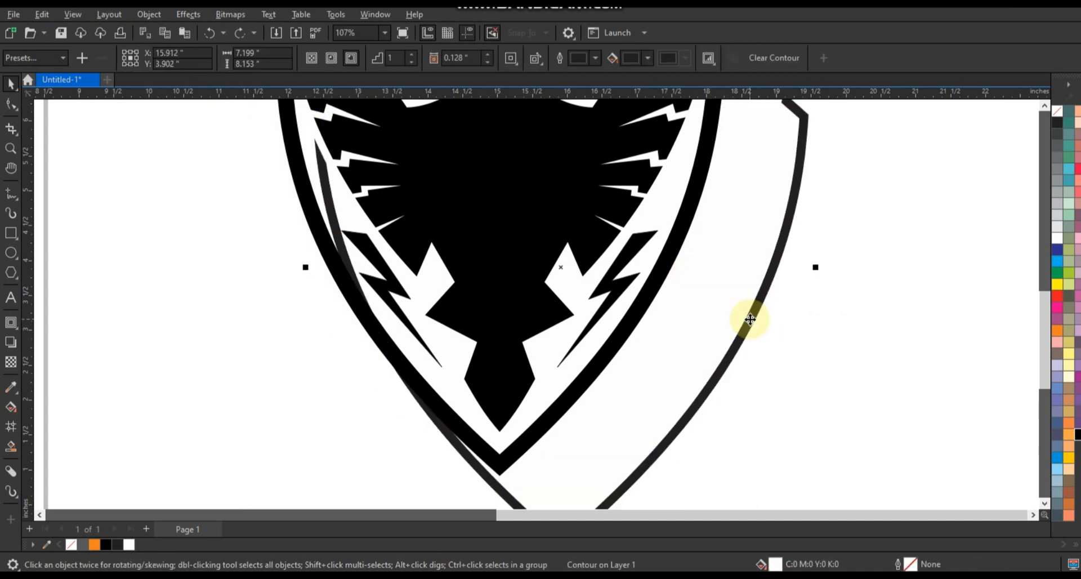
key(ctrl+z)
Step: Fit the whole eagle shield logo in view to check the overall design
scroll(749, 313, down, 3)
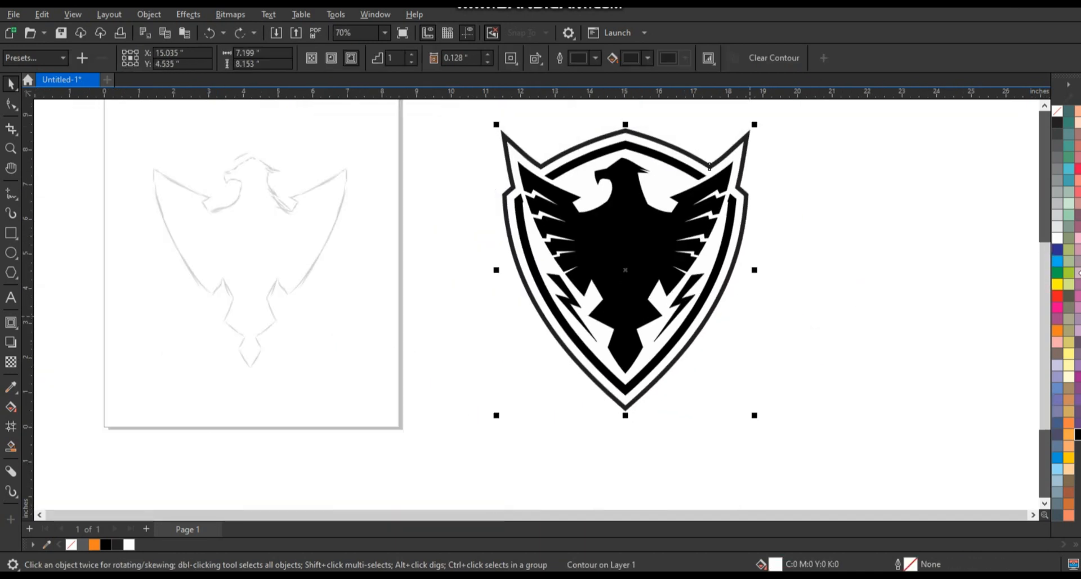
scroll(895, 341, down, 1)
click(579, 304)
drag(542, 125, 715, 323)
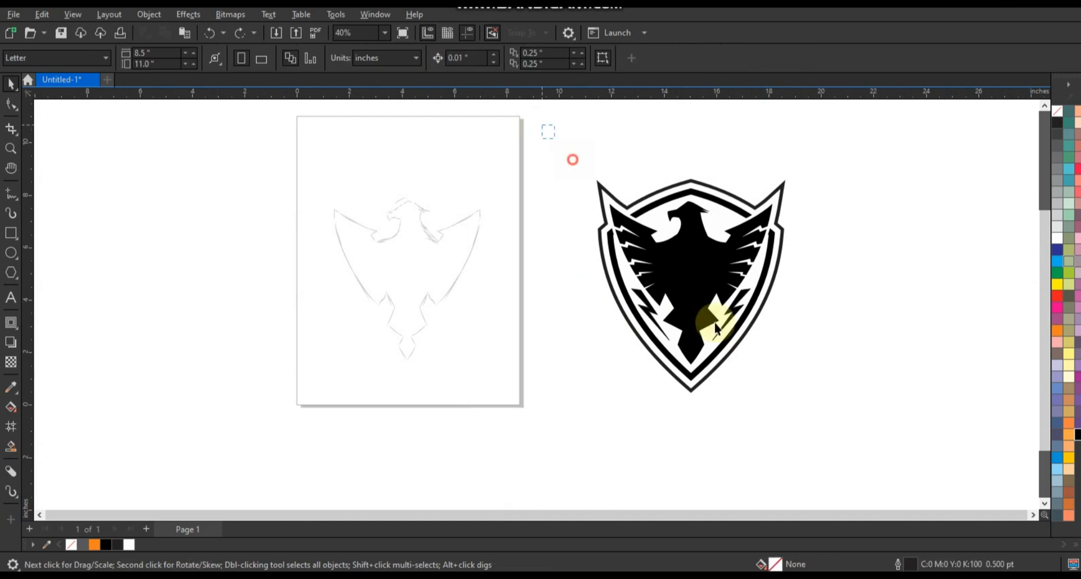
drag(826, 428, 826, 428)
key(shift+F2)
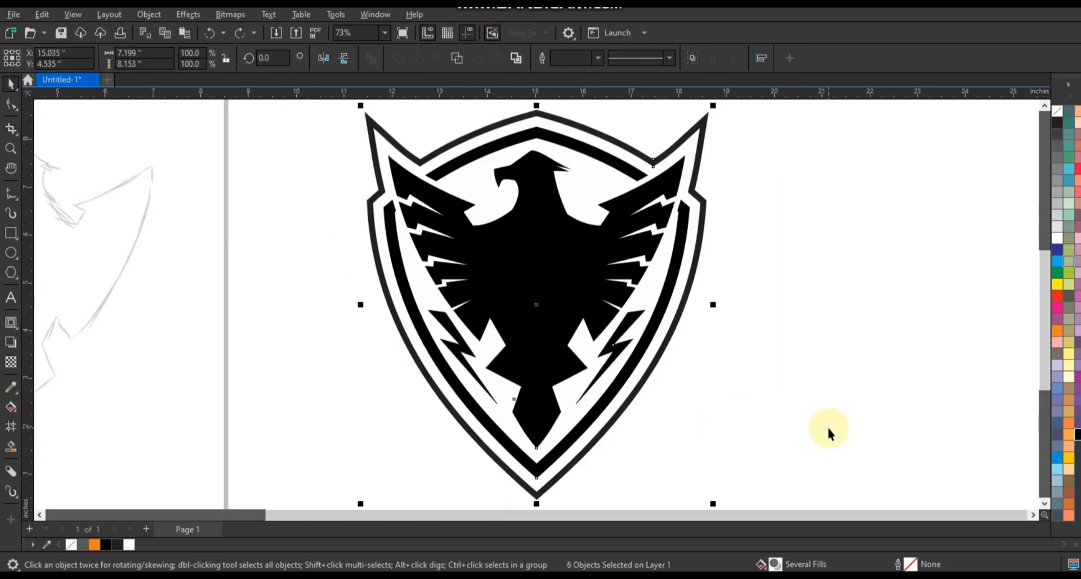
click(794, 369)
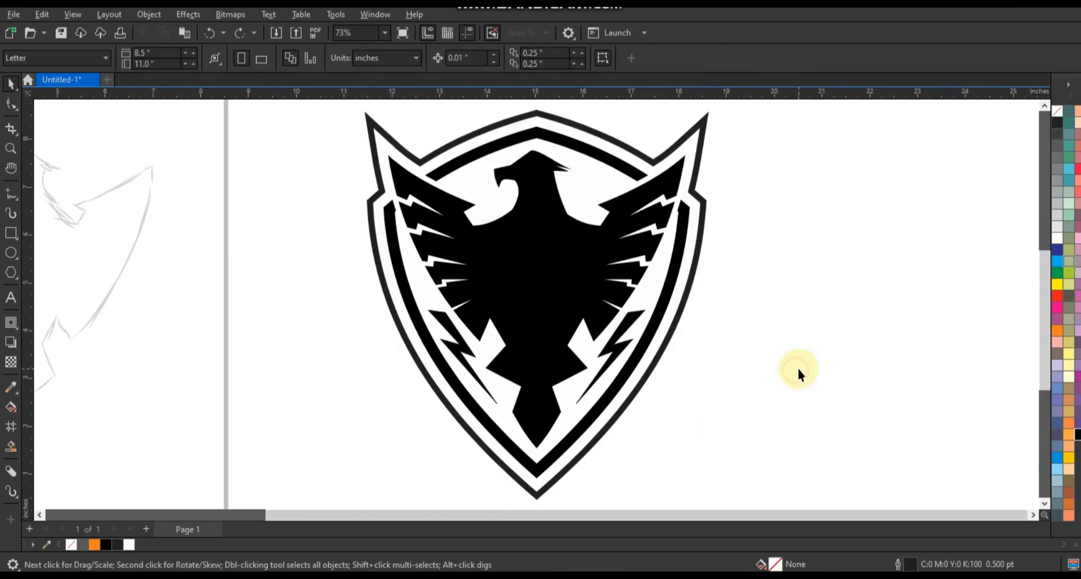
Step: Draw a closed triangular eye on the eagle's head and extend its rear corner, making it about 0.25 by 0.07 inches
click(11, 148)
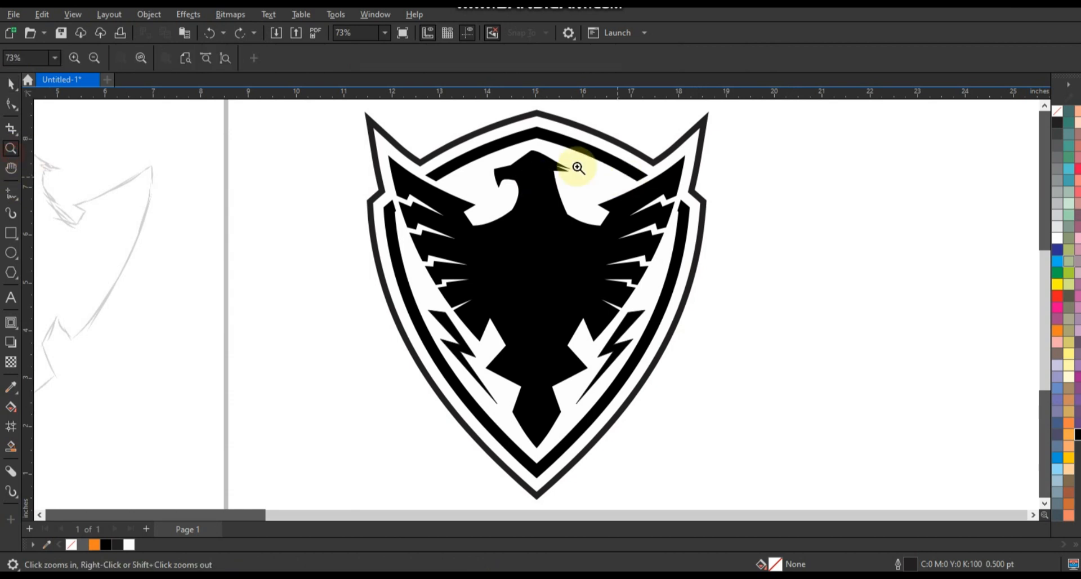
drag(462, 124, 597, 214)
click(11, 194)
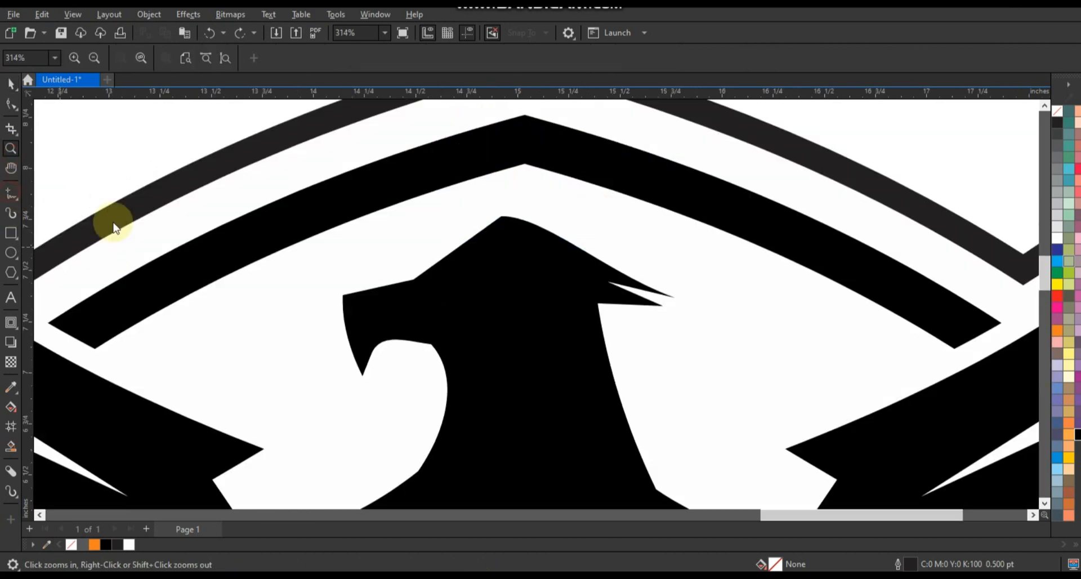
click(489, 249)
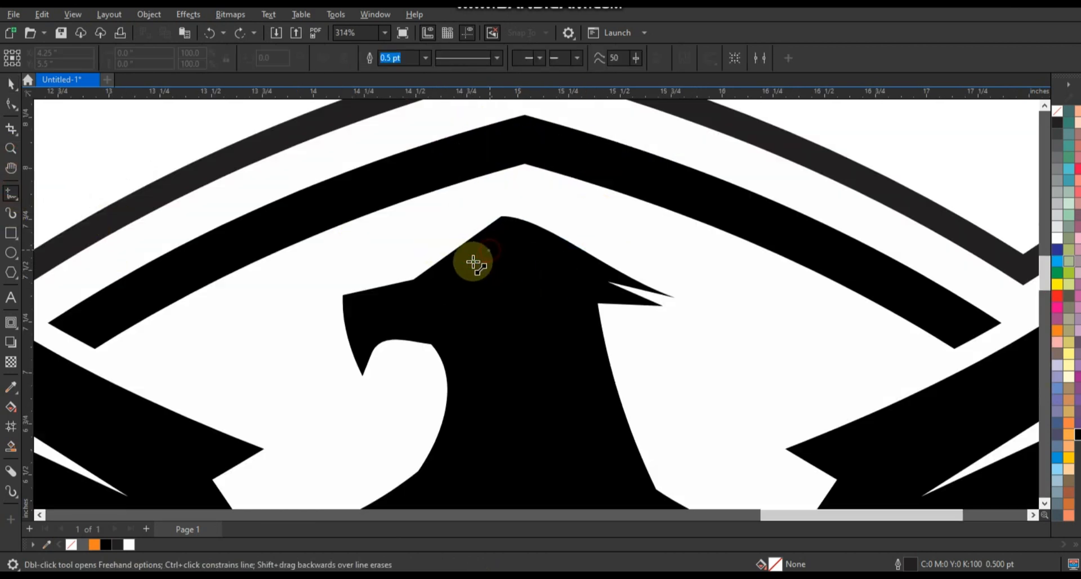
click(473, 262)
click(512, 262)
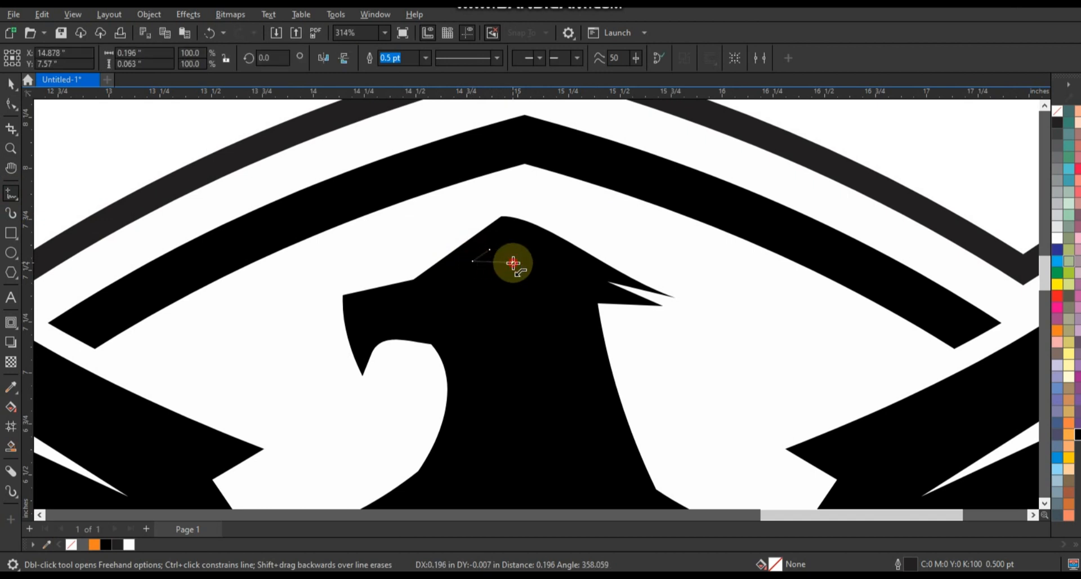
click(489, 249)
click(11, 105)
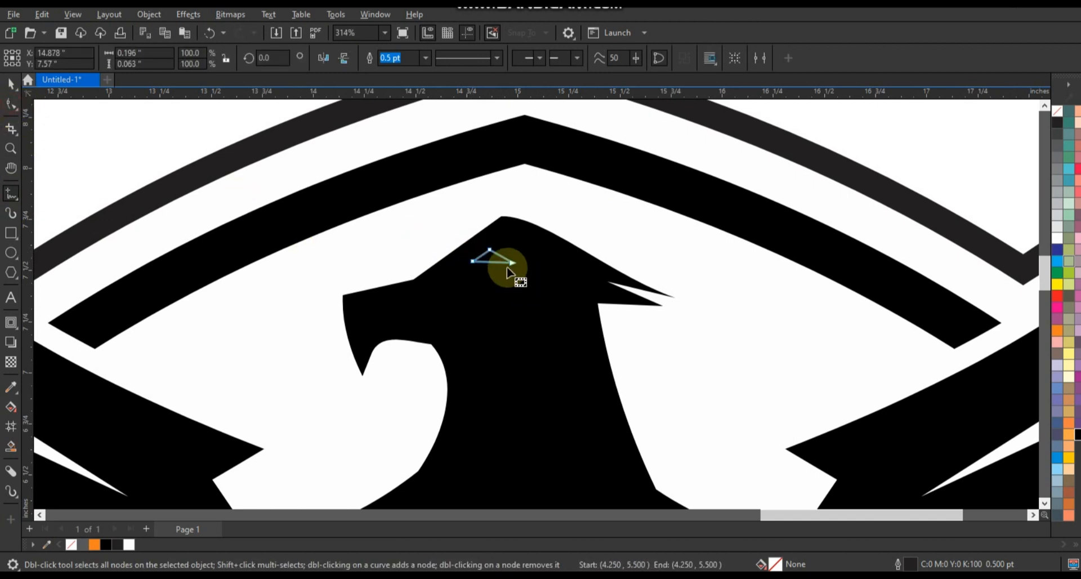
click(522, 264)
click(10, 84)
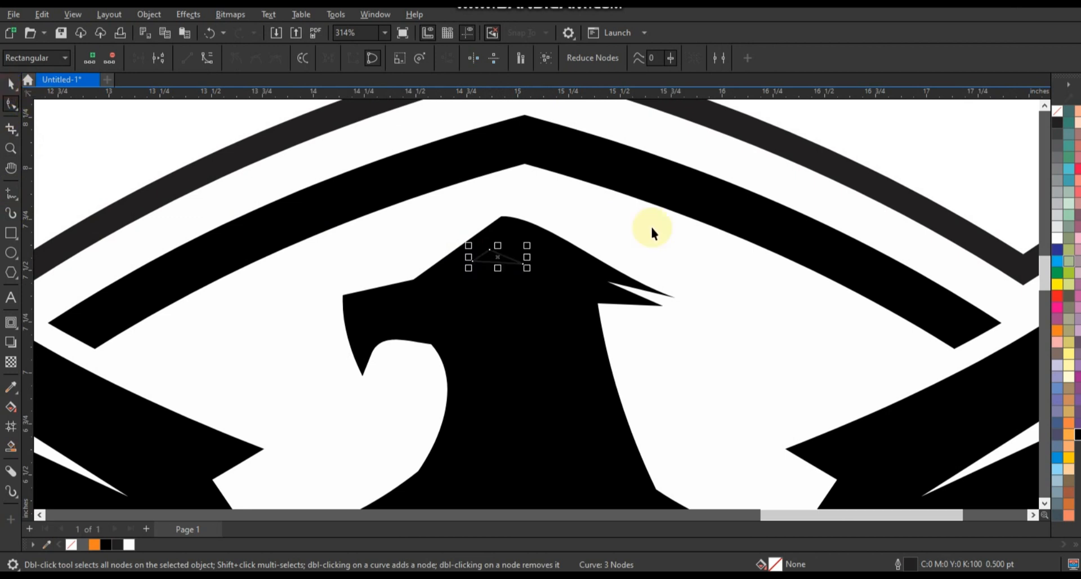
Step: Fill the eagle's eye with white without an outline, and scale it about its centre to about 83.8%
click(1059, 108)
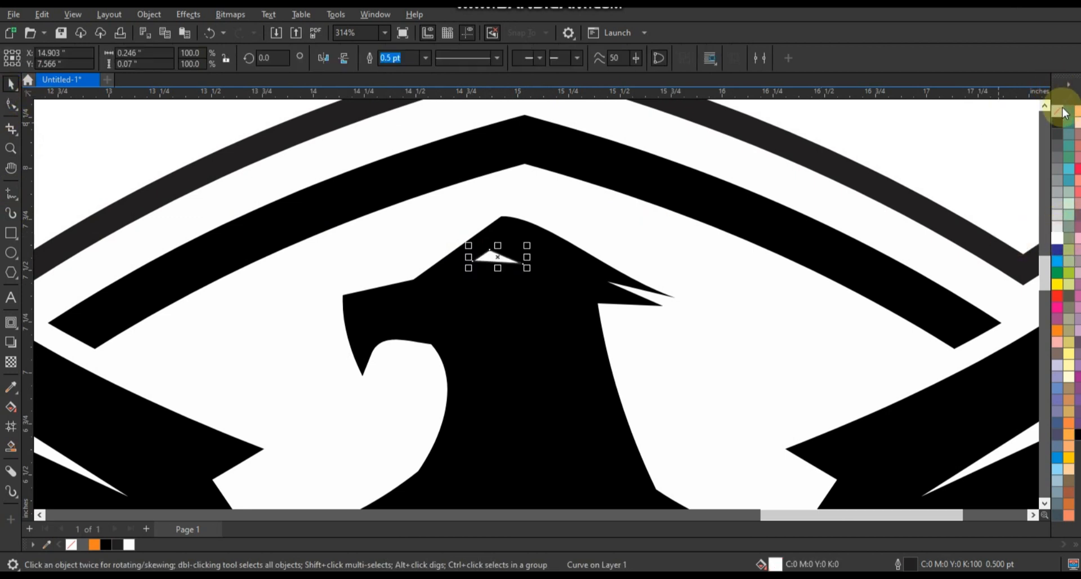
right_click(1063, 108)
click(1044, 118)
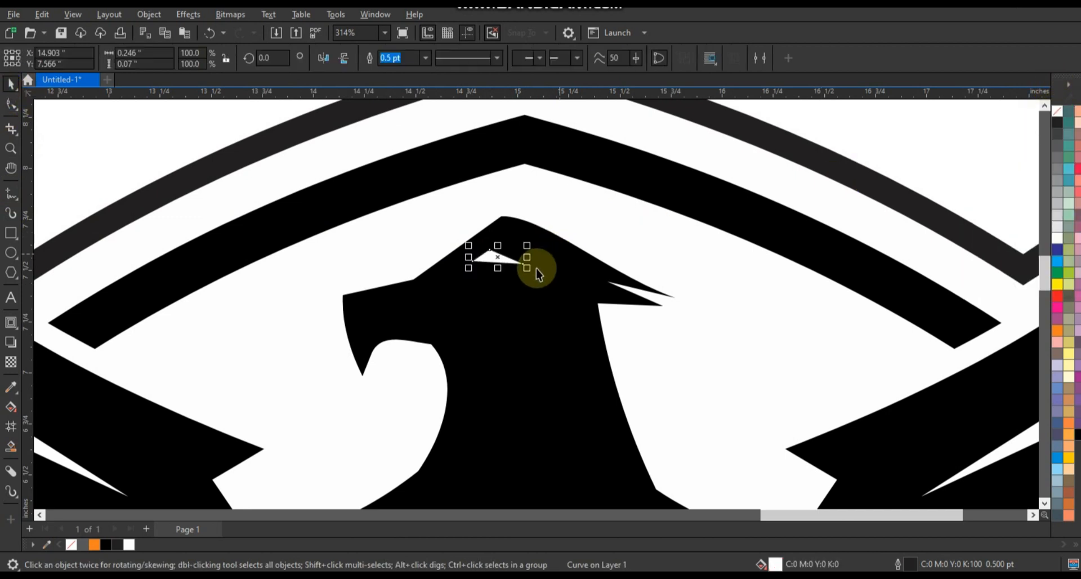
drag(530, 276, 521, 272)
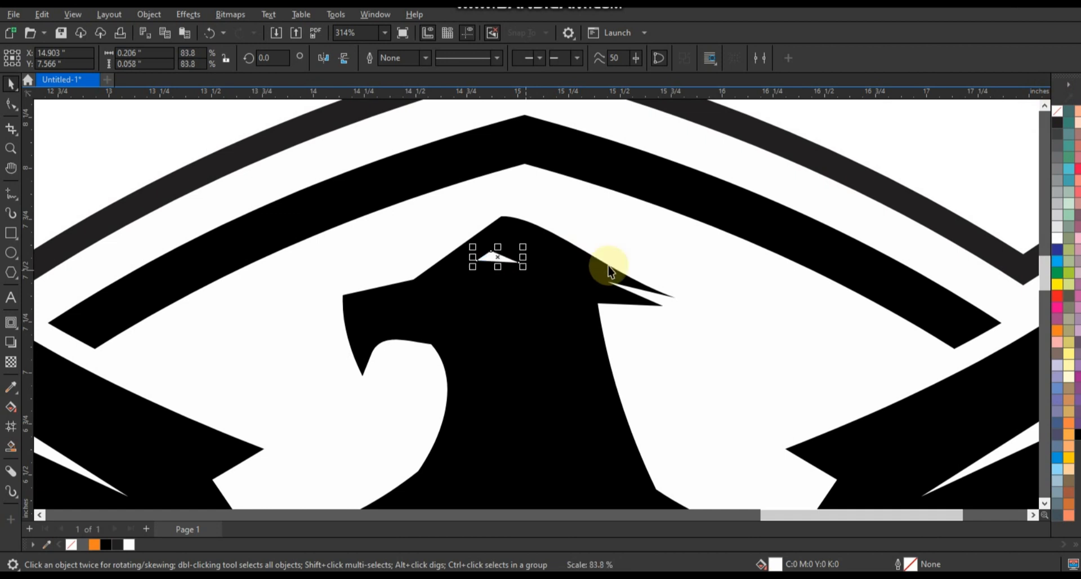
scroll(608, 265, down, 2)
scroll(610, 265, down, 2)
click(621, 193)
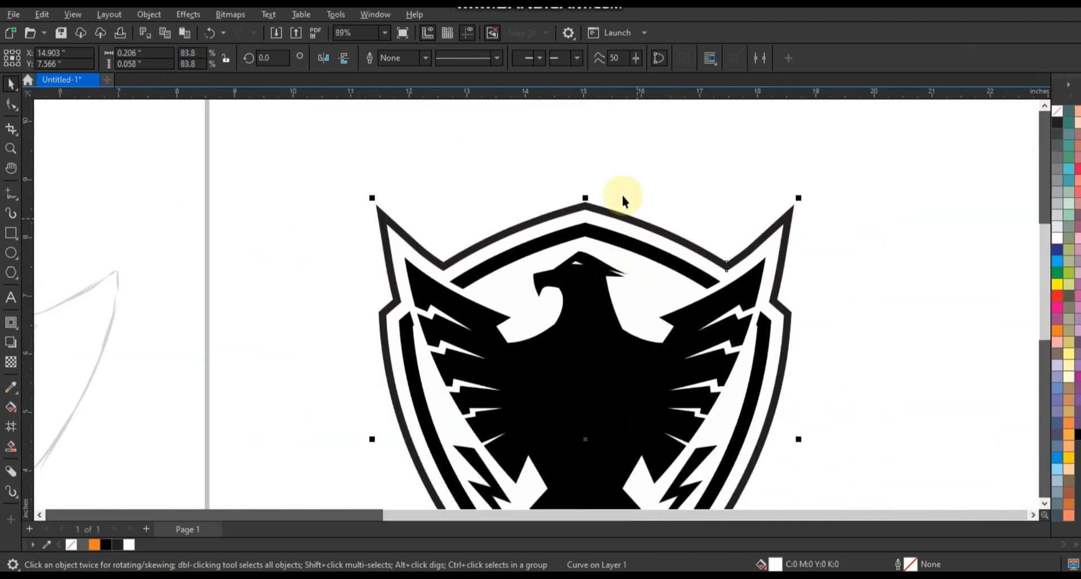
scroll(652, 222, down, 2)
click(735, 255)
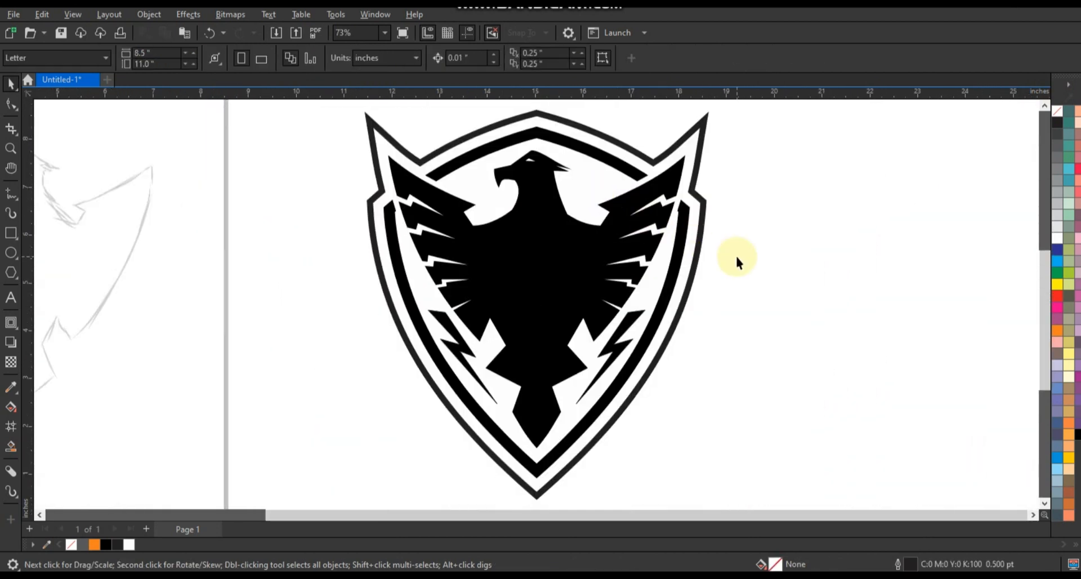